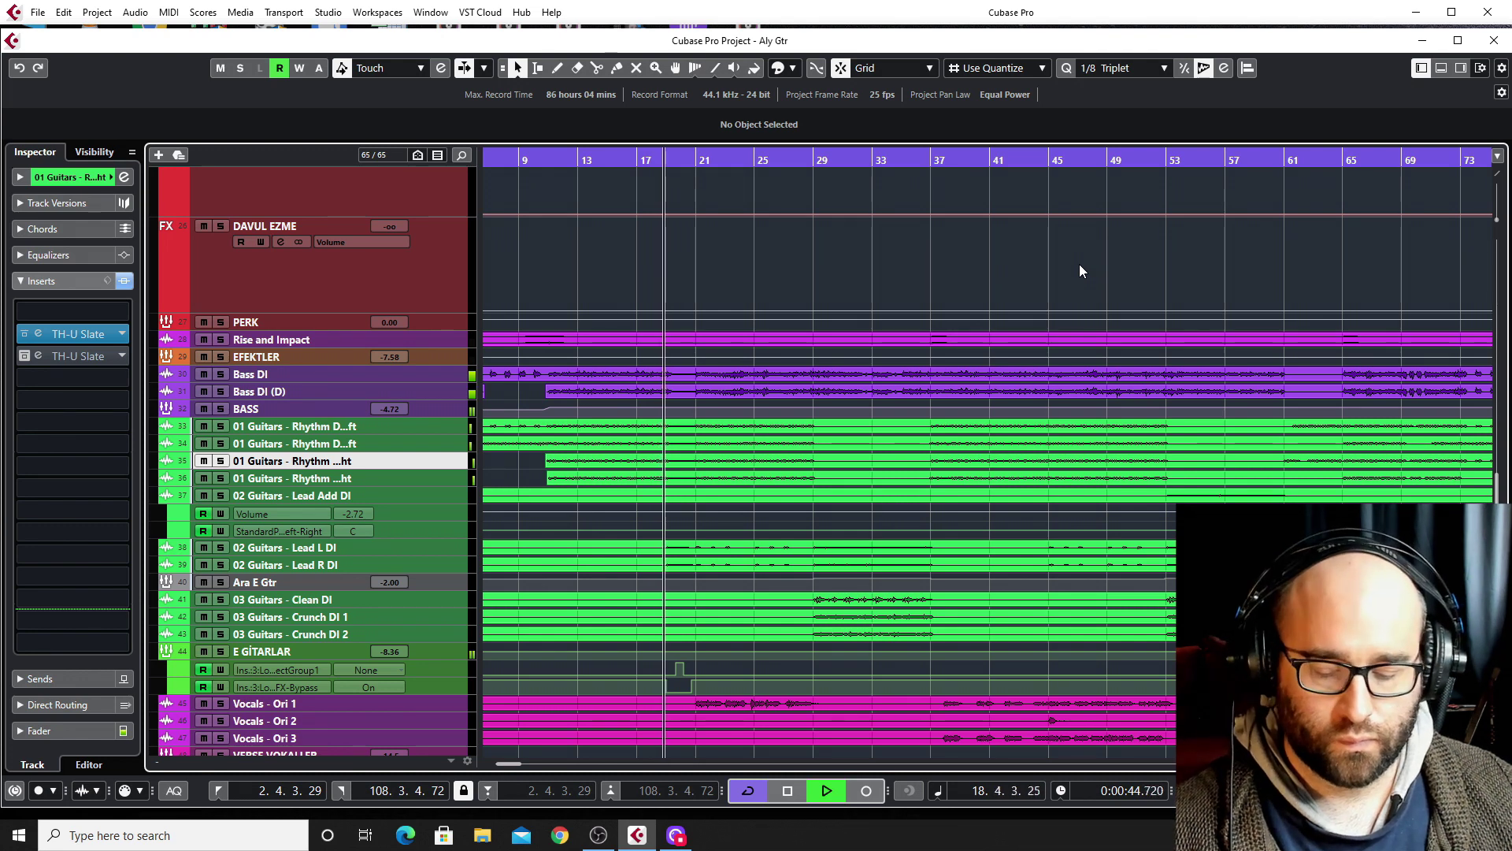
- Stop playback and bypass the Stereo Out channel's inserts in the MixConsole, keeping only the TDR insert active
{"action": "key", "text": "space"}
{"action": "key", "text": "F3"}
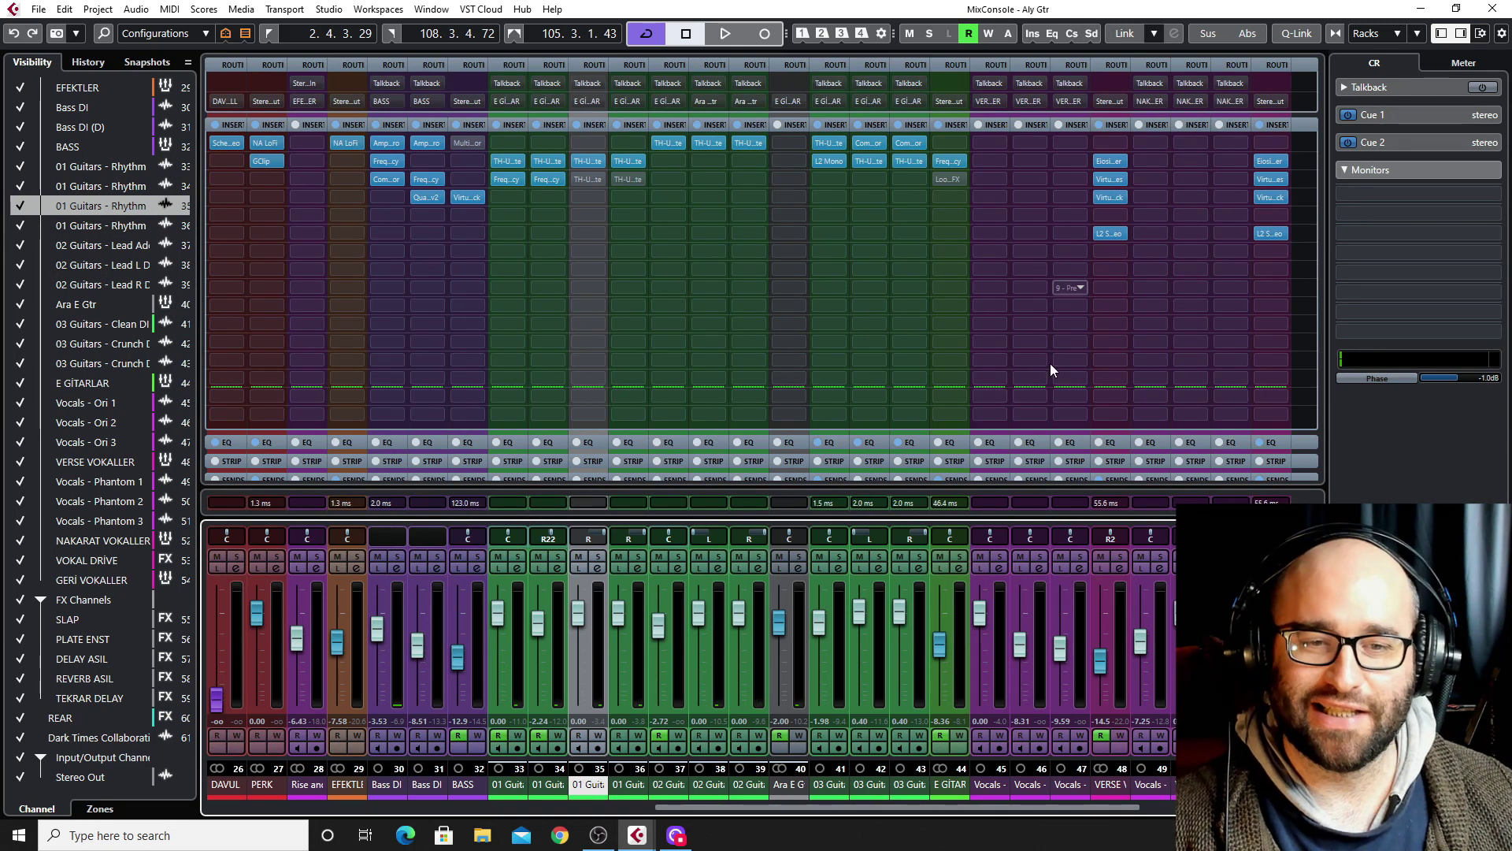
{"action": "left_click_drag", "start_coordinate": [1079, 808], "coordinate": [1262, 808]}
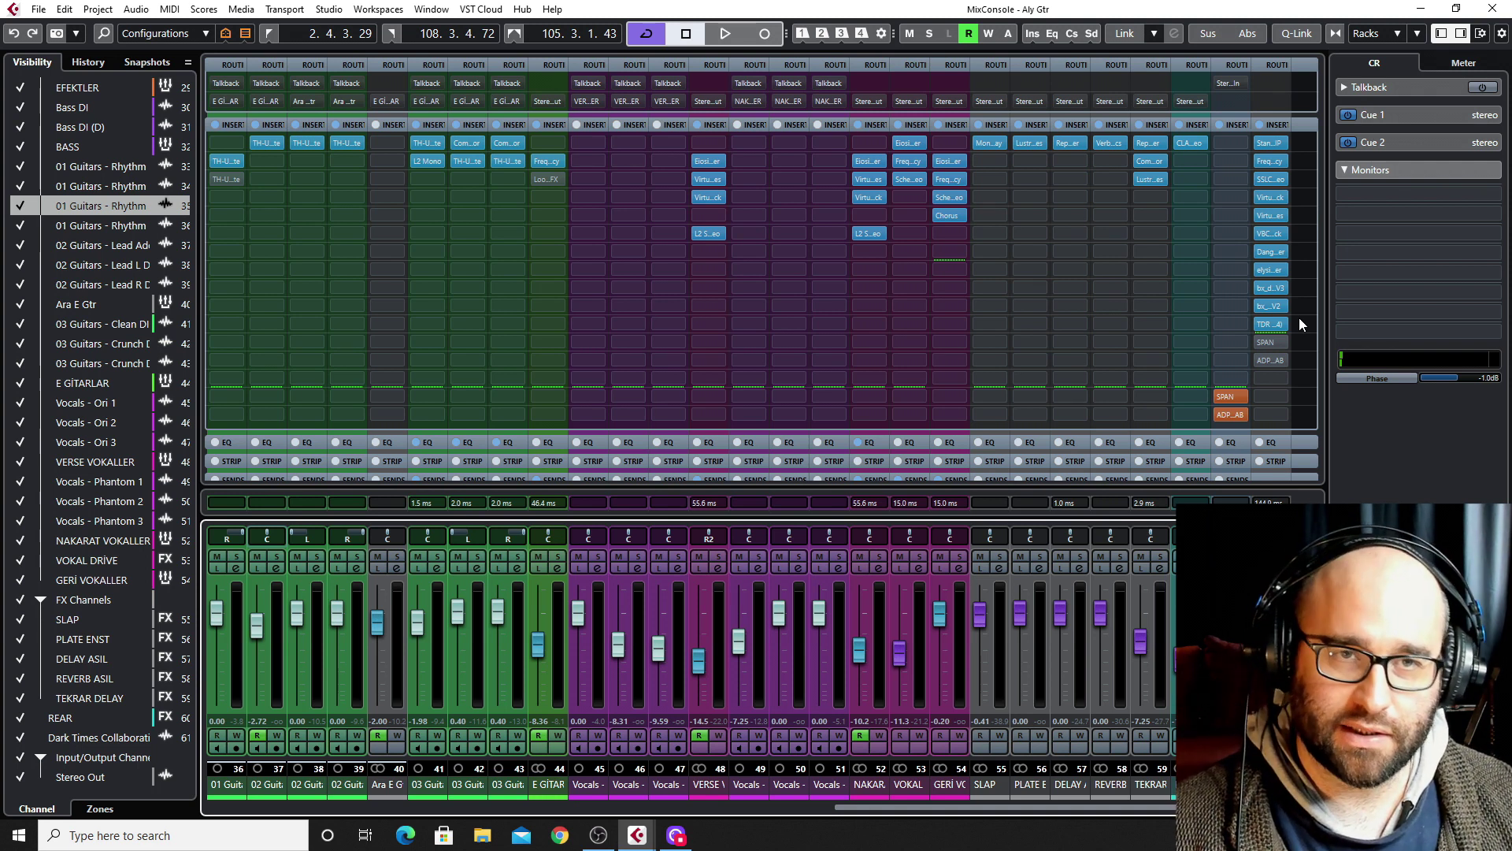
{"action": "left_click", "coordinate": [1259, 126]}
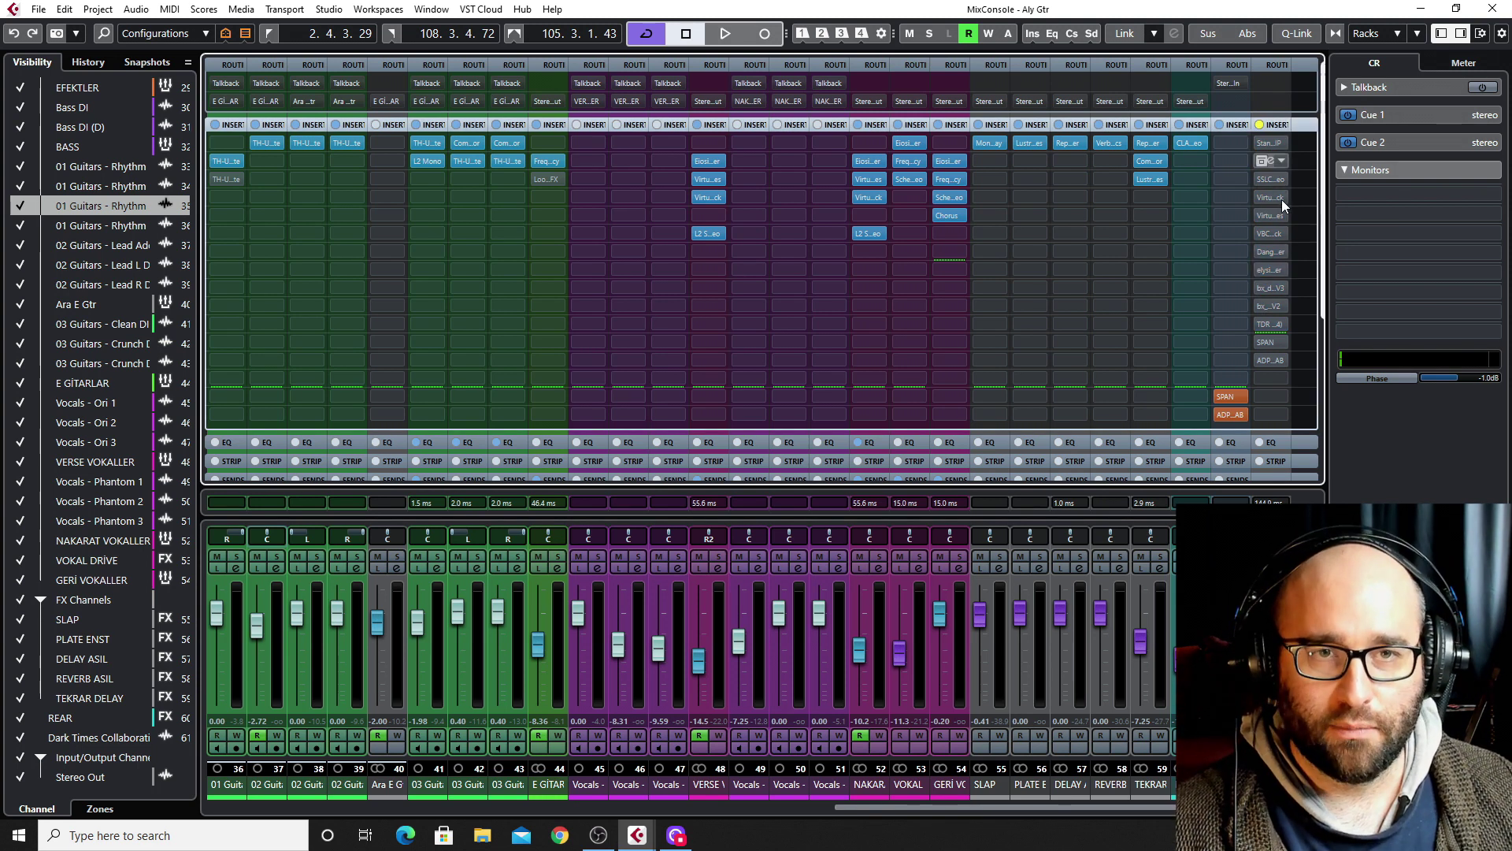
{"action": "left_click", "coordinate": [1263, 325]}
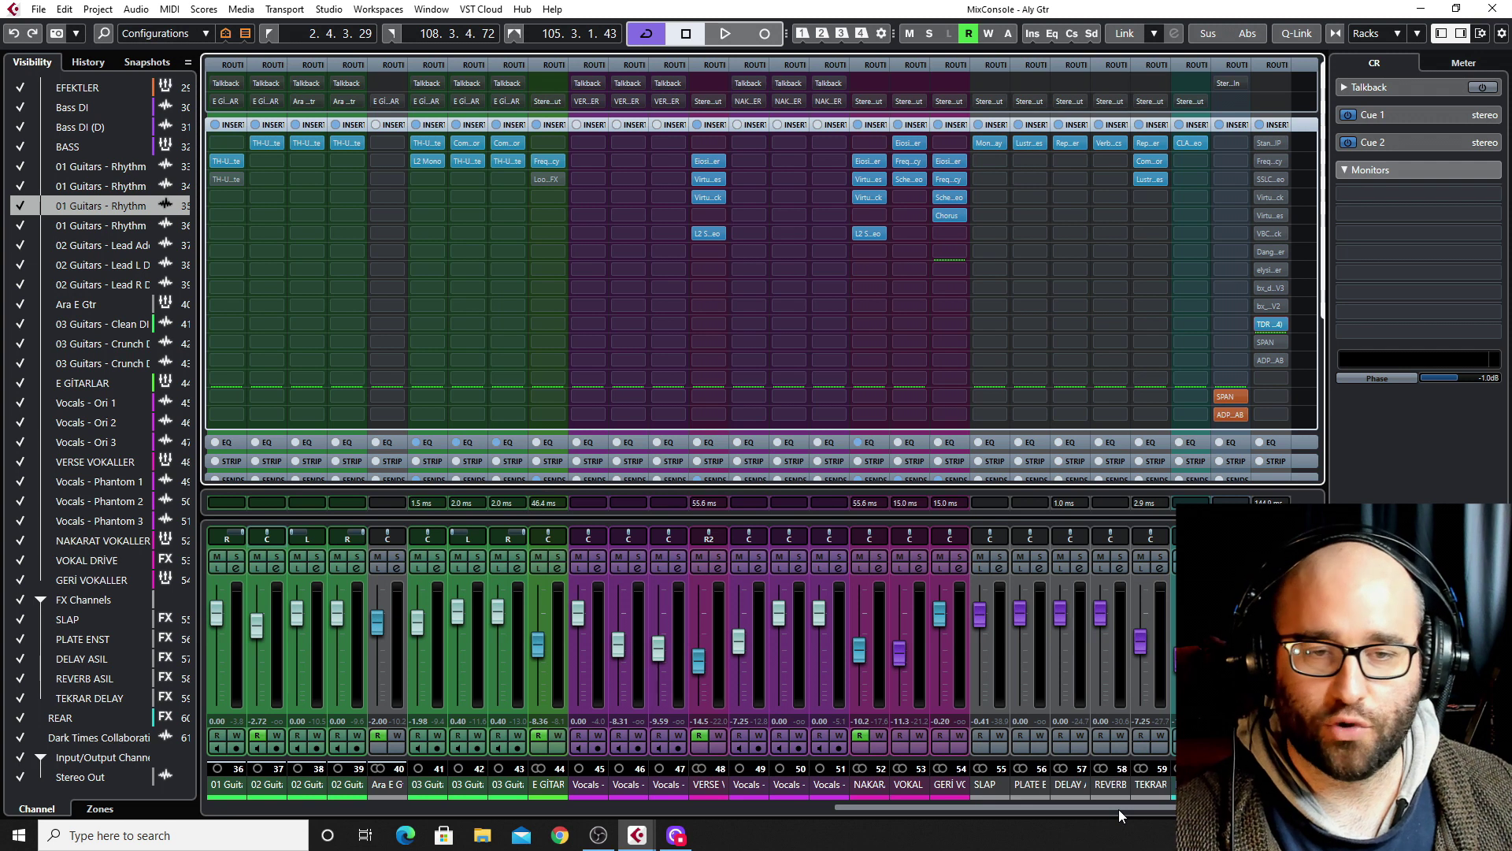
- Play the mix and inspect the guitar and bass channels in the MixConsole
{"action": "left_click_drag", "start_coordinate": [1111, 809], "coordinate": [1066, 816]}
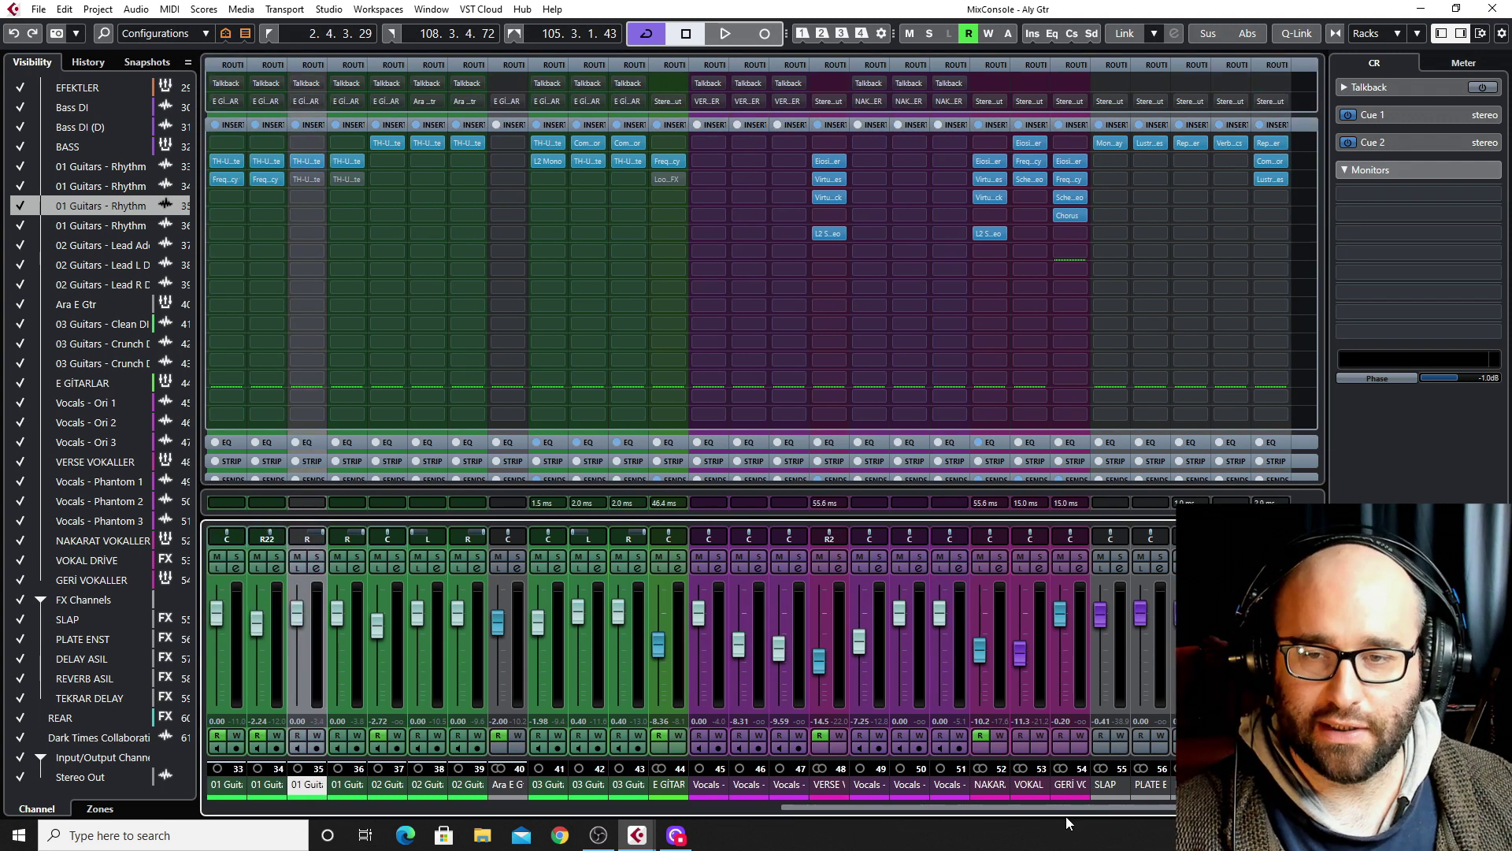
{"action": "key", "text": "space"}
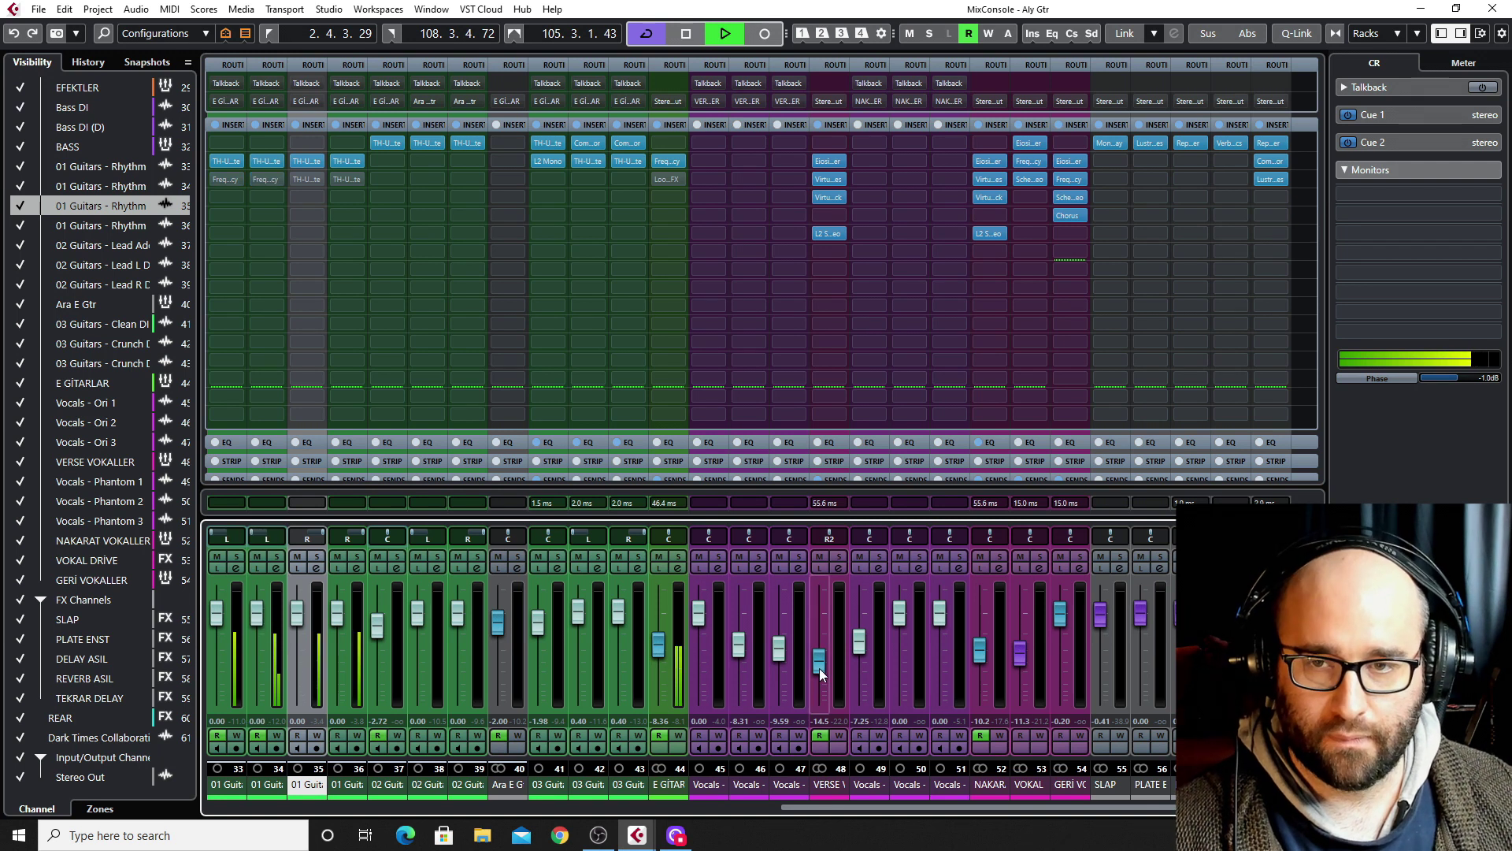
{"action": "left_click_drag", "start_coordinate": [819, 810], "coordinate": [709, 819]}
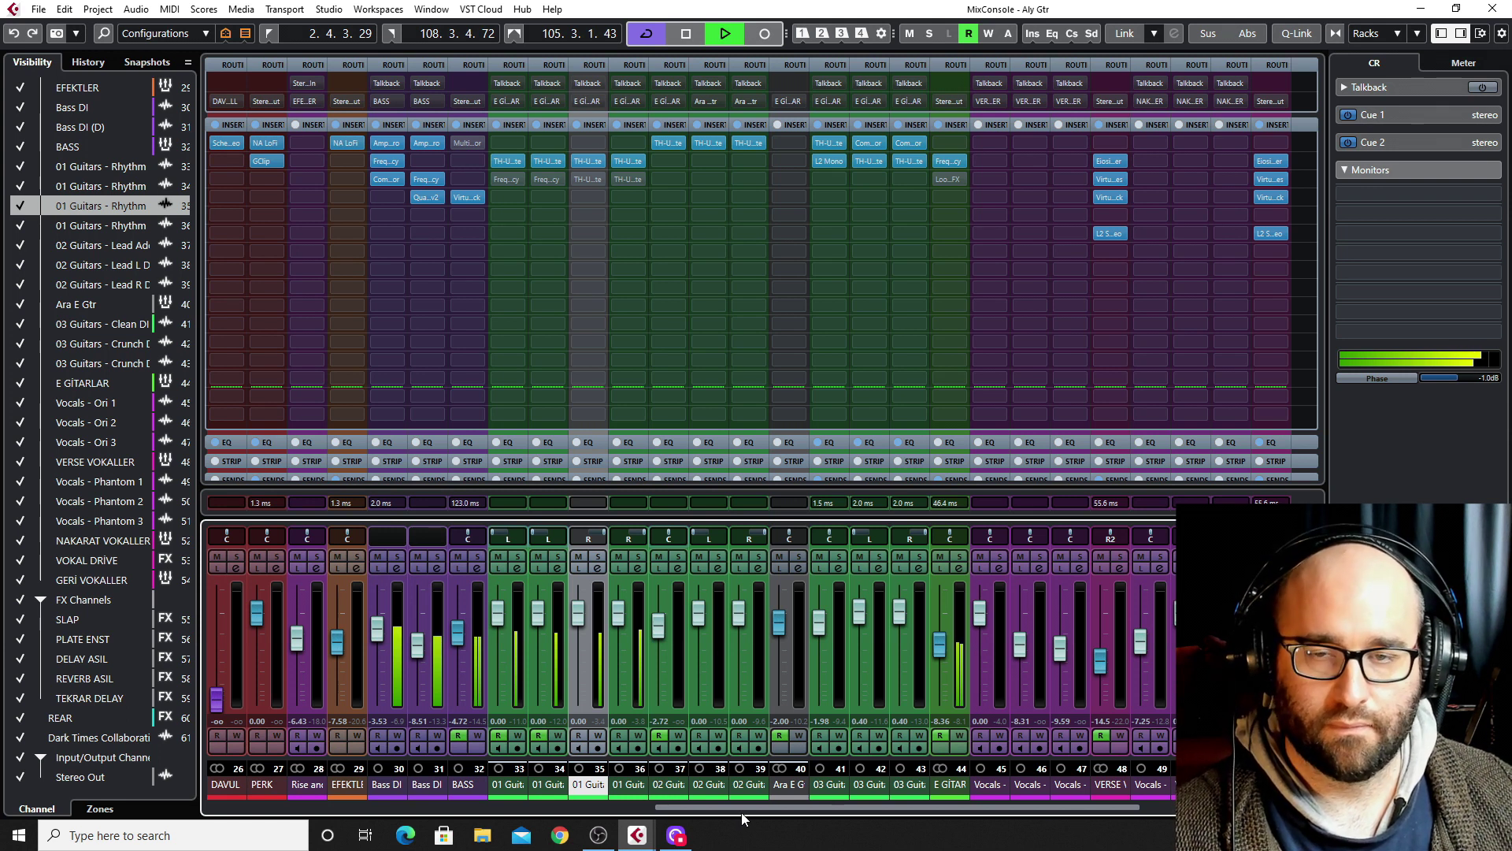
{"action": "key", "text": "space"}
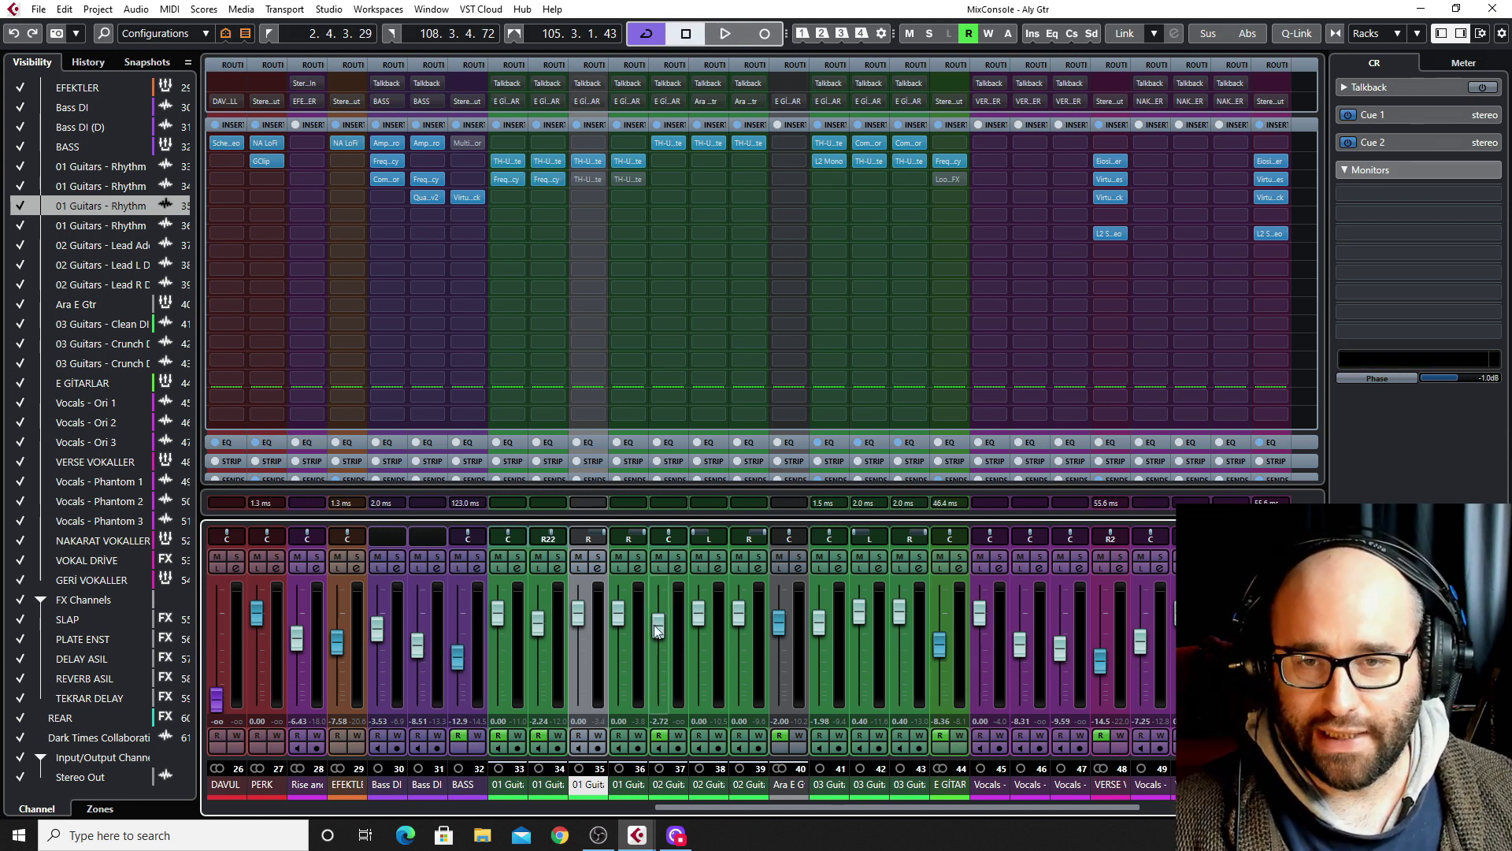
- Select the four 01 Guitars Rhythm DI tracks in the project and enlarge their track height to show the waveforms
{"action": "key", "text": "F3"}
{"action": "left_click", "coordinate": [432, 427]}
{"action": "left_click", "coordinate": [435, 444]}
{"action": "left_click", "coordinate": [436, 459]}
{"action": "left_click", "coordinate": [441, 476]}
{"action": "left_click", "coordinate": [440, 427]}
{"action": "left_click", "coordinate": [441, 464], "text": "shift"}
{"action": "left_click", "coordinate": [441, 479], "text": "shift"}
{"action": "left_click_drag", "start_coordinate": [442, 485], "coordinate": [445, 533]}
{"action": "scroll", "coordinate": [768, 521], "scroll_direction": "down", "scroll_amount": 2}
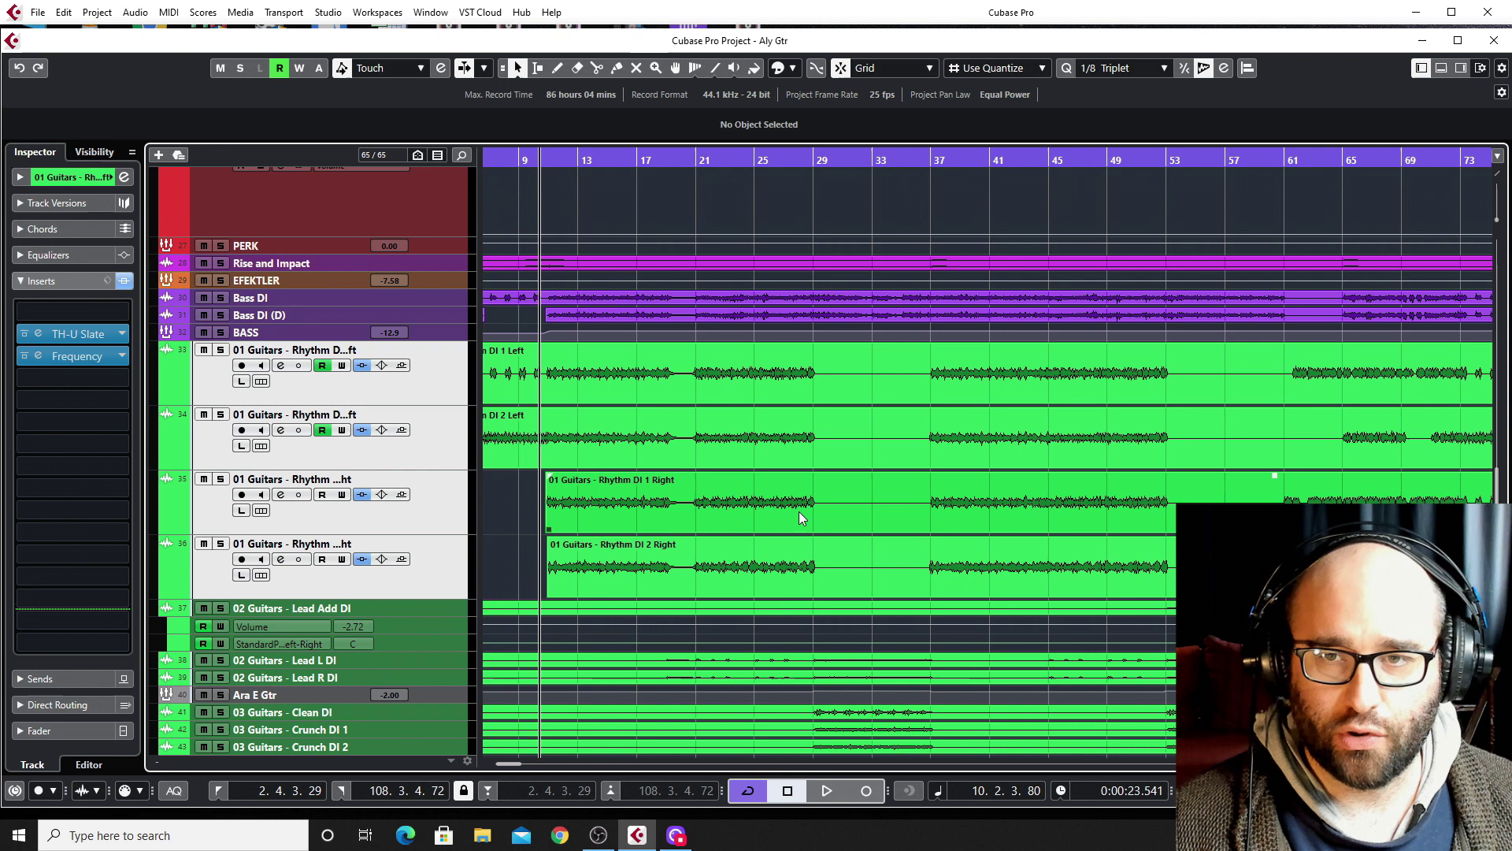
- Solo the E GİTARLAR group and listen to the guitars, with the MixConsole open
{"action": "left_click", "coordinate": [222, 695]}
{"action": "scroll", "coordinate": [222, 670], "scroll_direction": "down", "scroll_amount": 3}
{"action": "key", "text": "space"}
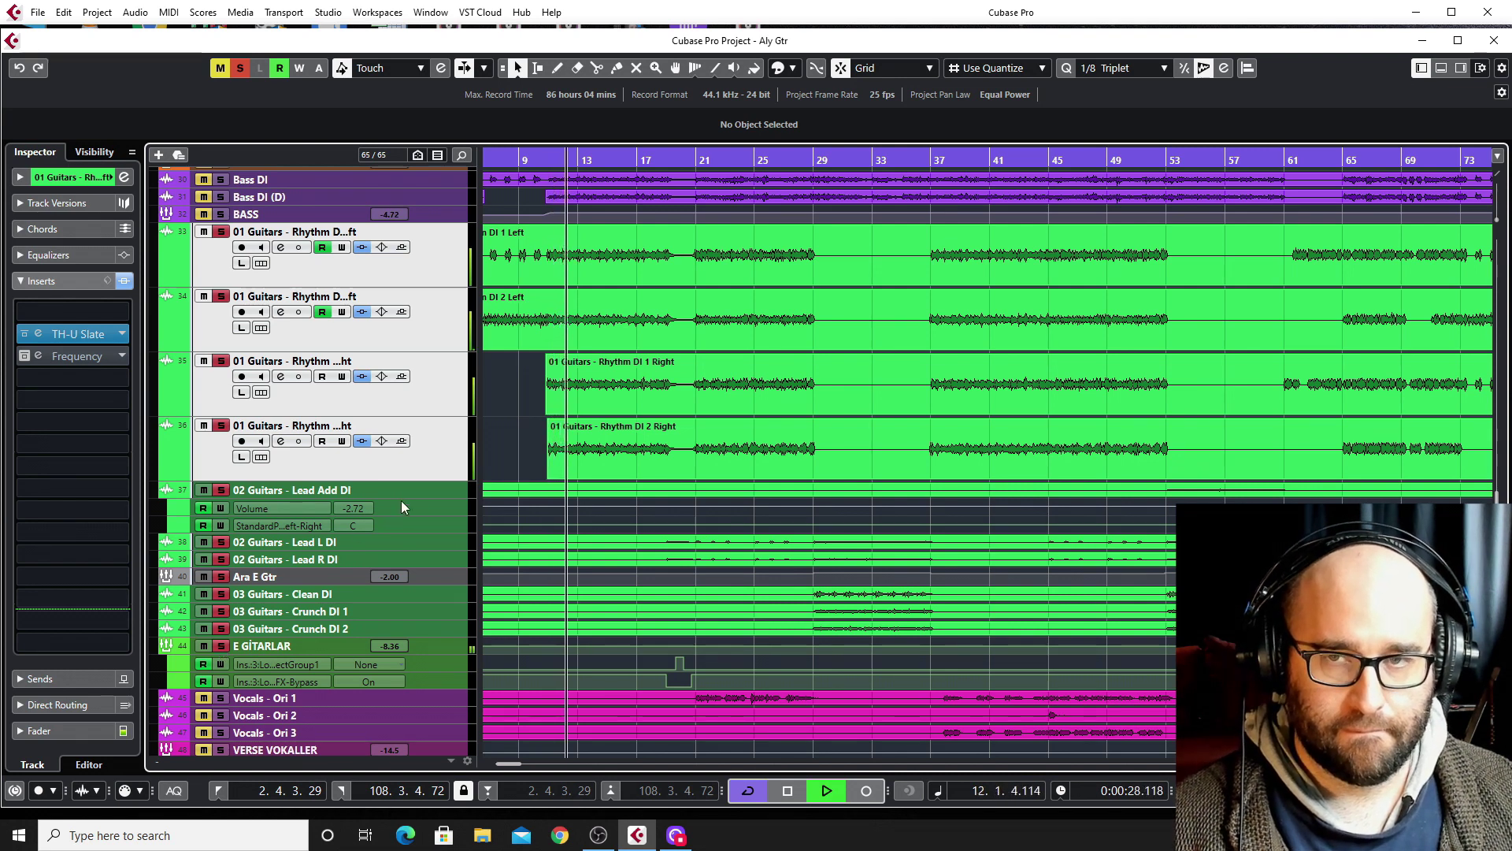
{"action": "key", "text": "F3"}
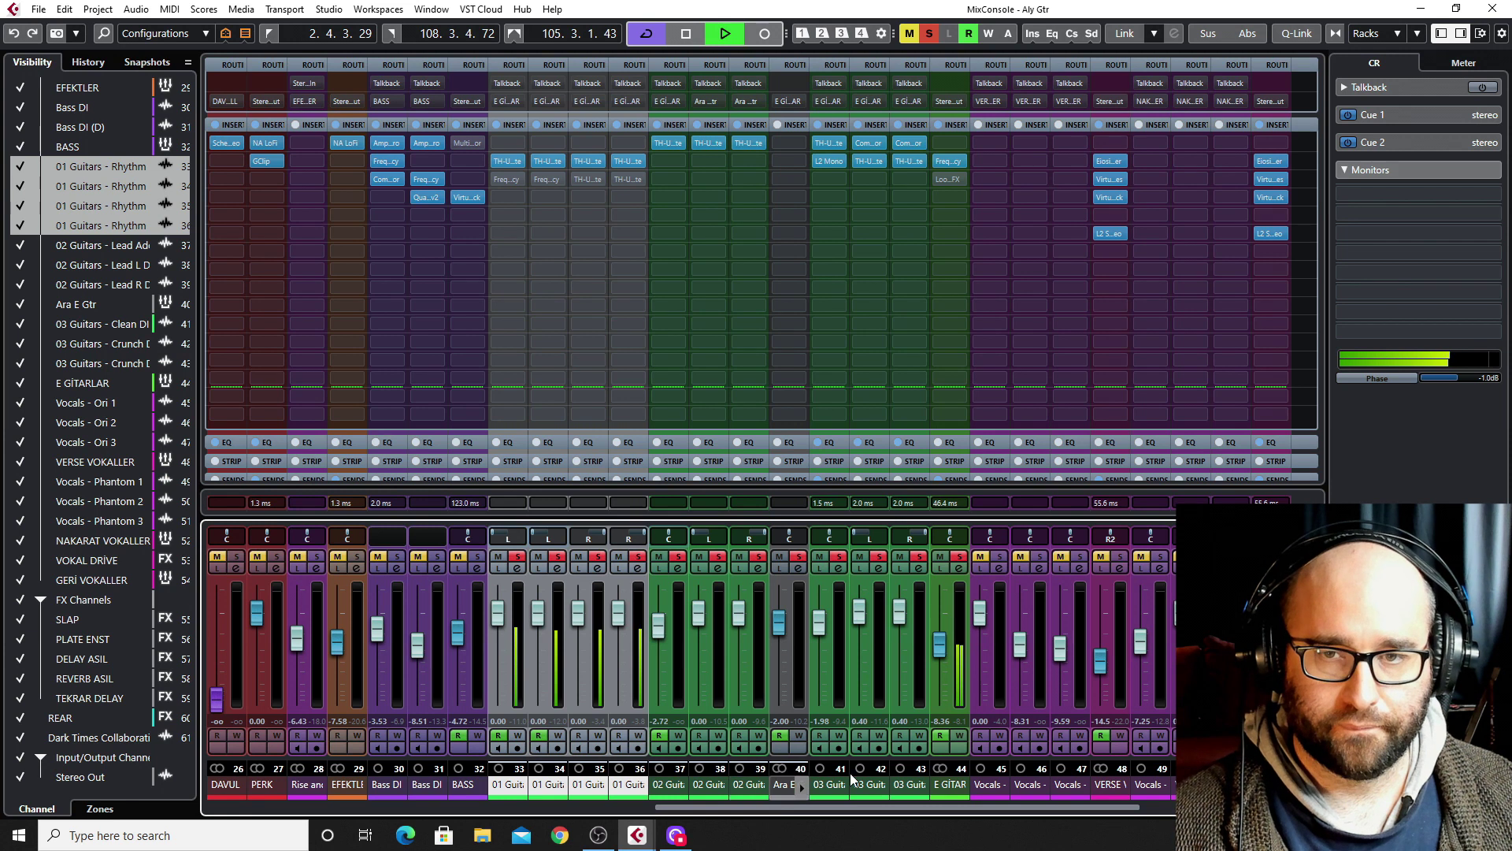
{"action": "key", "text": "space"}
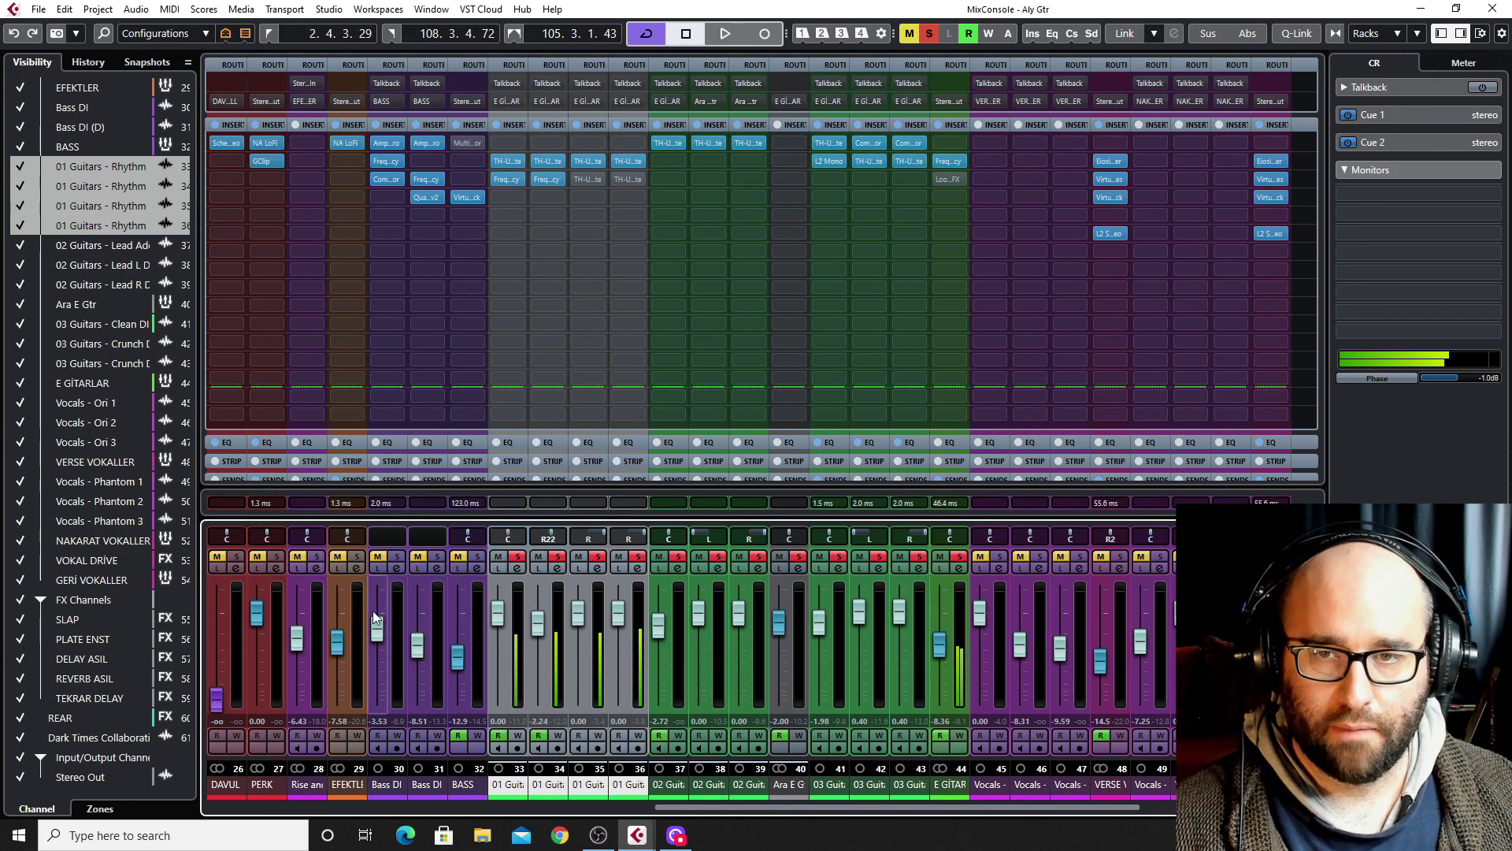
- Audition the guitars together with the BASS group soloed, and remove the BASS solo
{"action": "left_click", "coordinate": [464, 563]}
{"action": "key", "text": "space"}
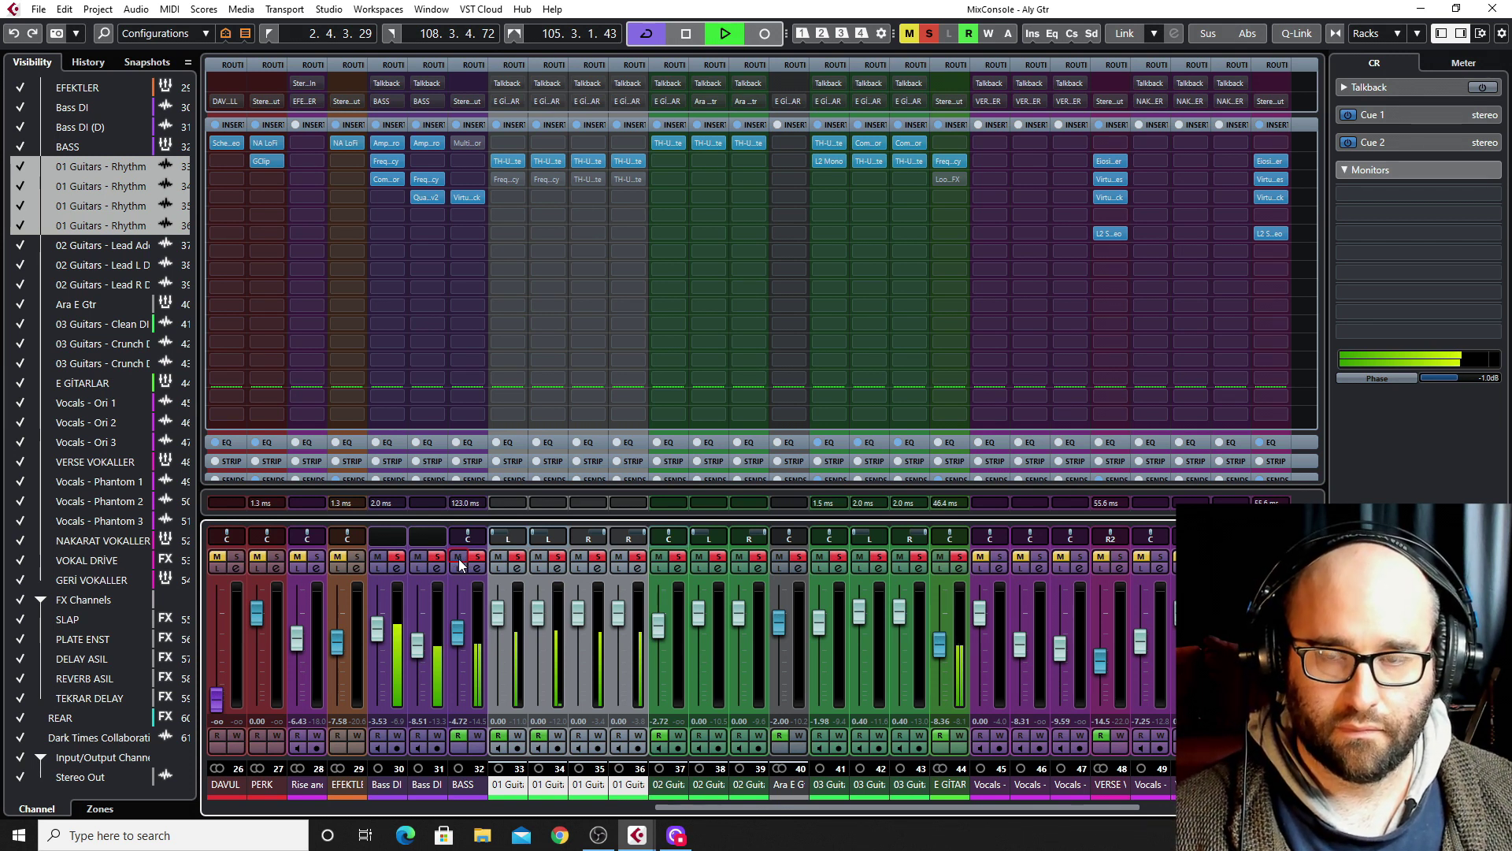
{"action": "key", "text": "space"}
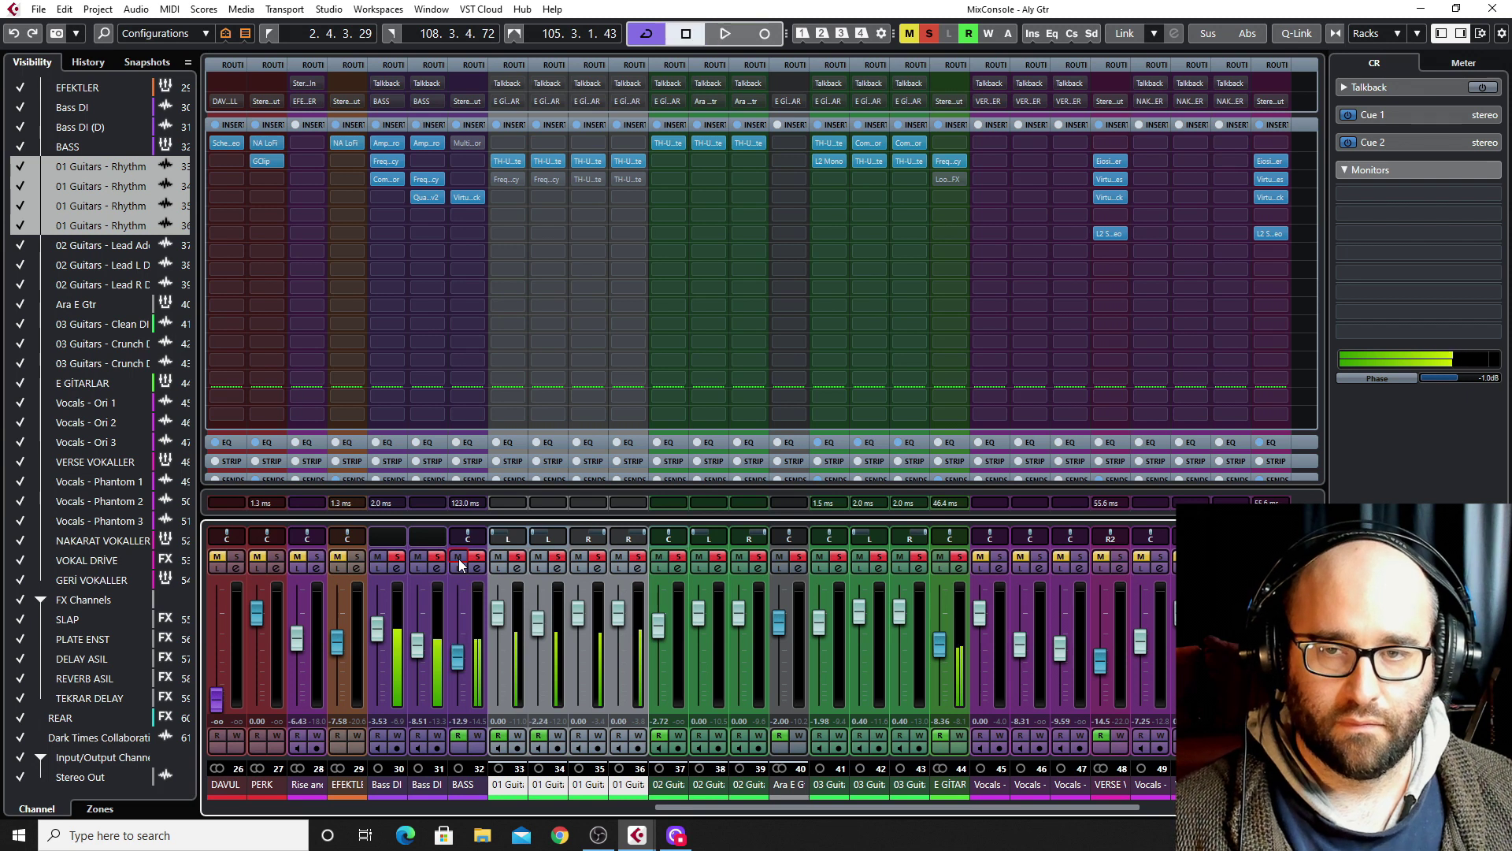
{"action": "left_click", "coordinate": [458, 558]}
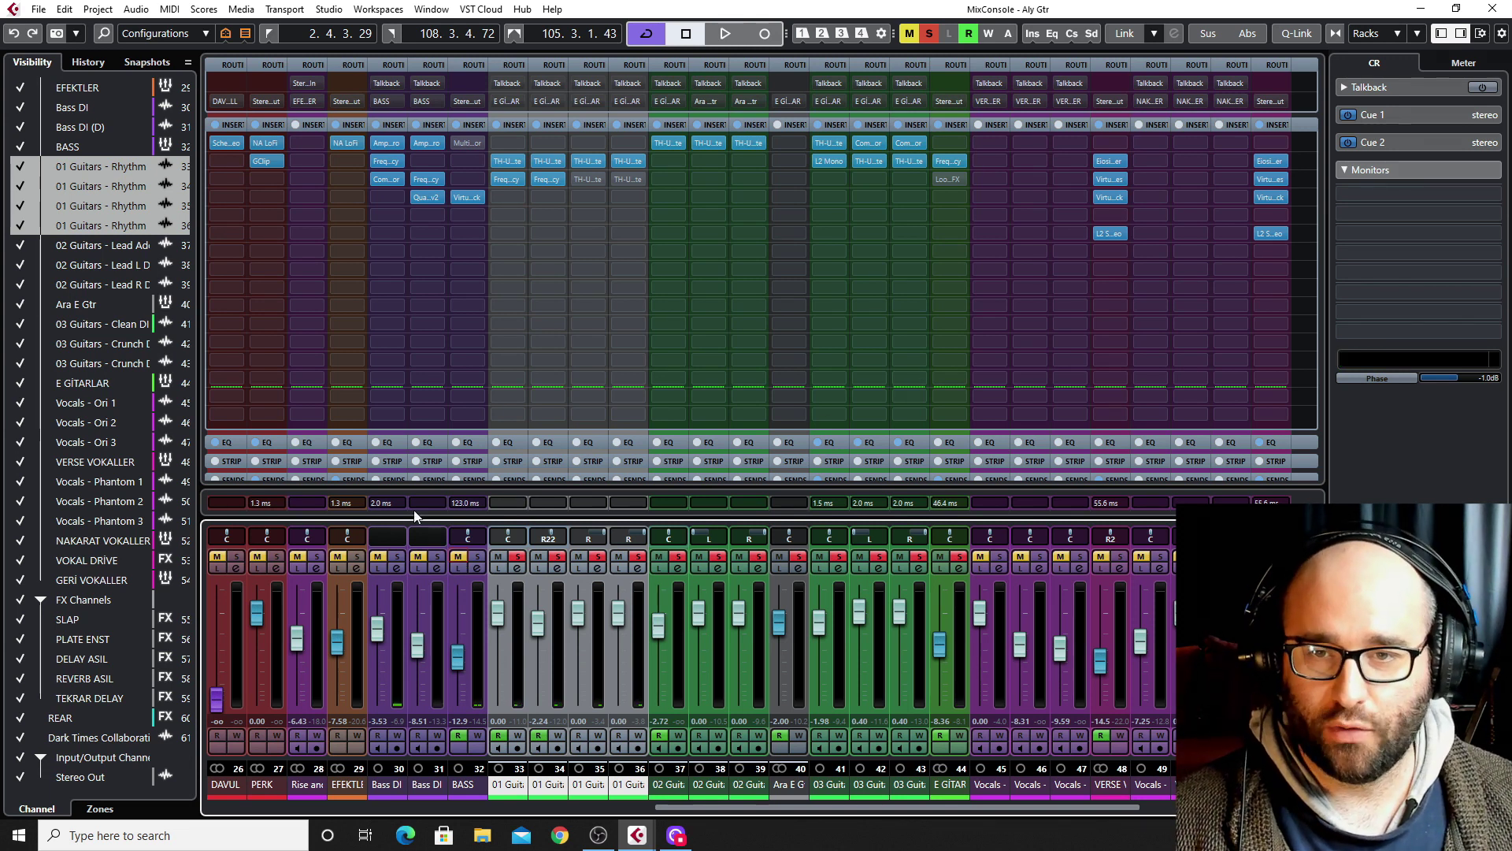
- Bypass the inserts on the four rhythm guitar channels and the E GİTARLAR group, and listen to the raw DI signal
{"action": "left_click_drag", "start_coordinate": [554, 342], "coordinate": [560, 299]}
{"action": "mouse_move", "coordinate": [480, 176]}
{"action": "left_mouse_down"}
{"action": "mouse_move", "coordinate": [517, 164]}
{"action": "mouse_move", "coordinate": [498, 178]}
{"action": "left_mouse_up"}
{"action": "left_click", "coordinate": [616, 162]}
{"action": "left_click", "coordinate": [940, 161]}
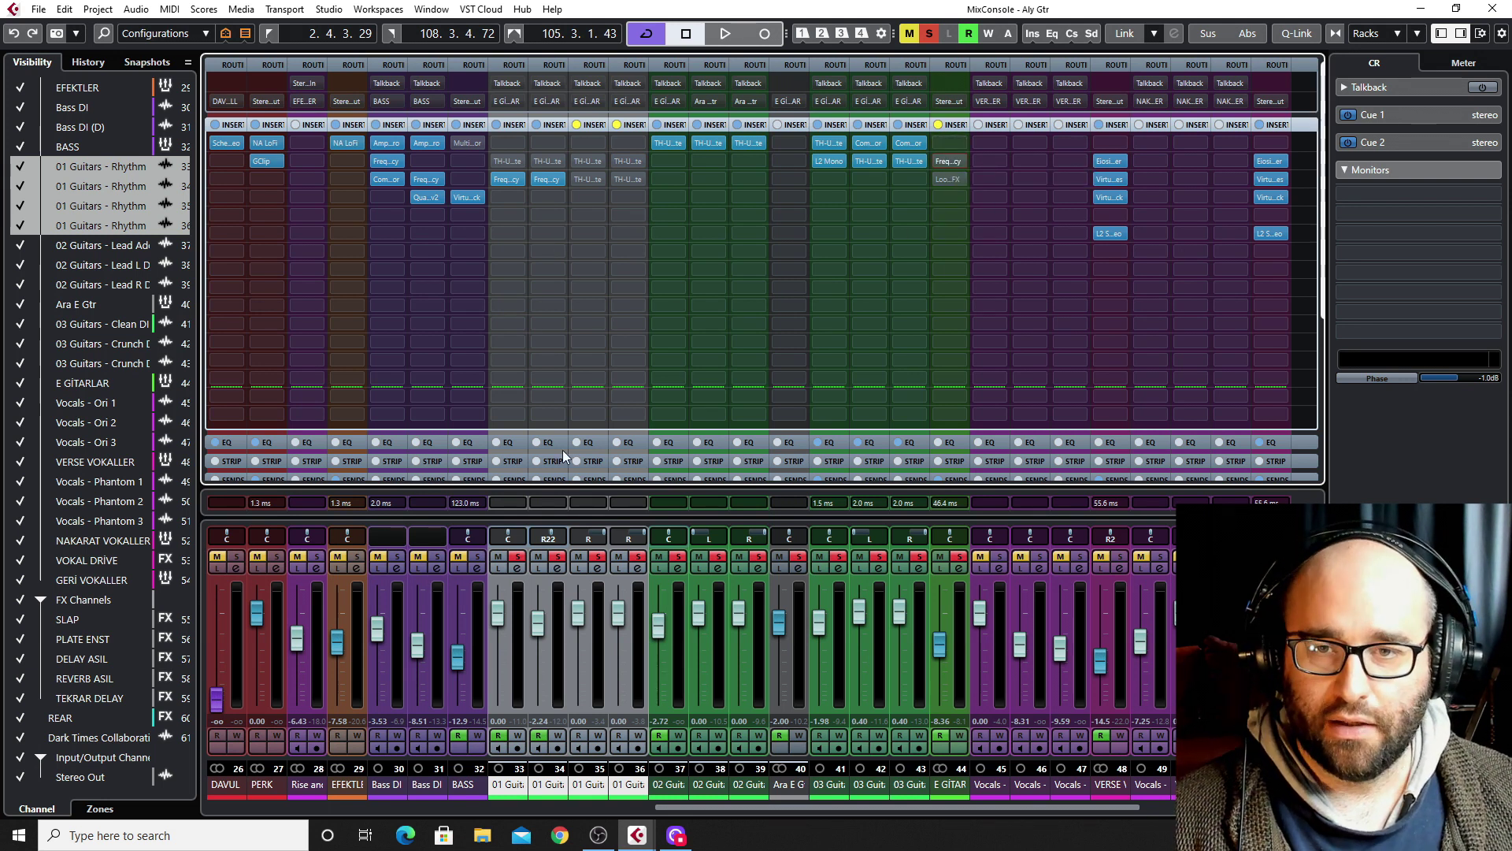
{"action": "key", "text": "space"}
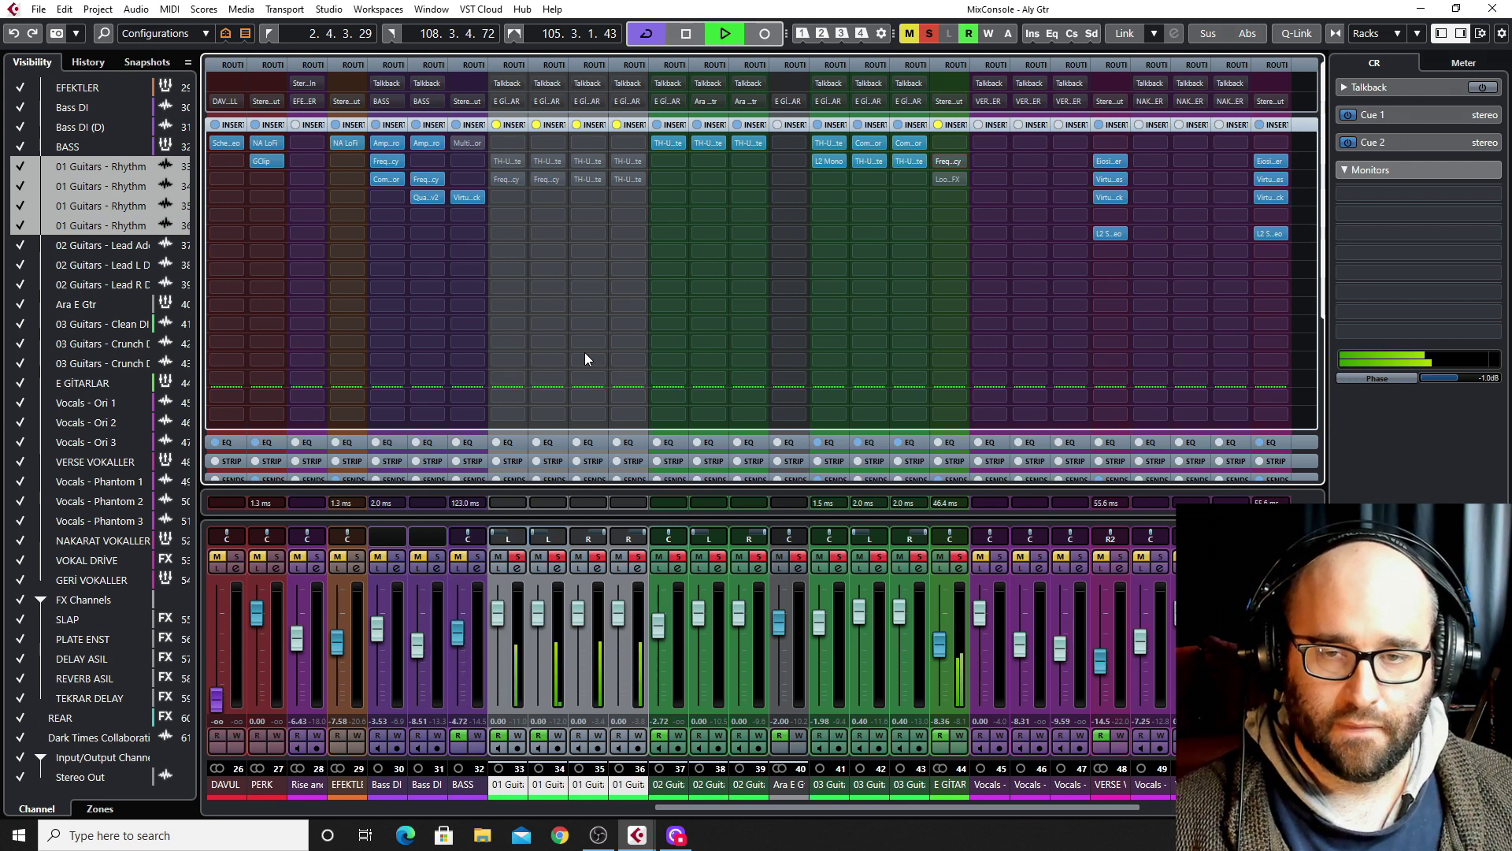
{"action": "key", "text": "space"}
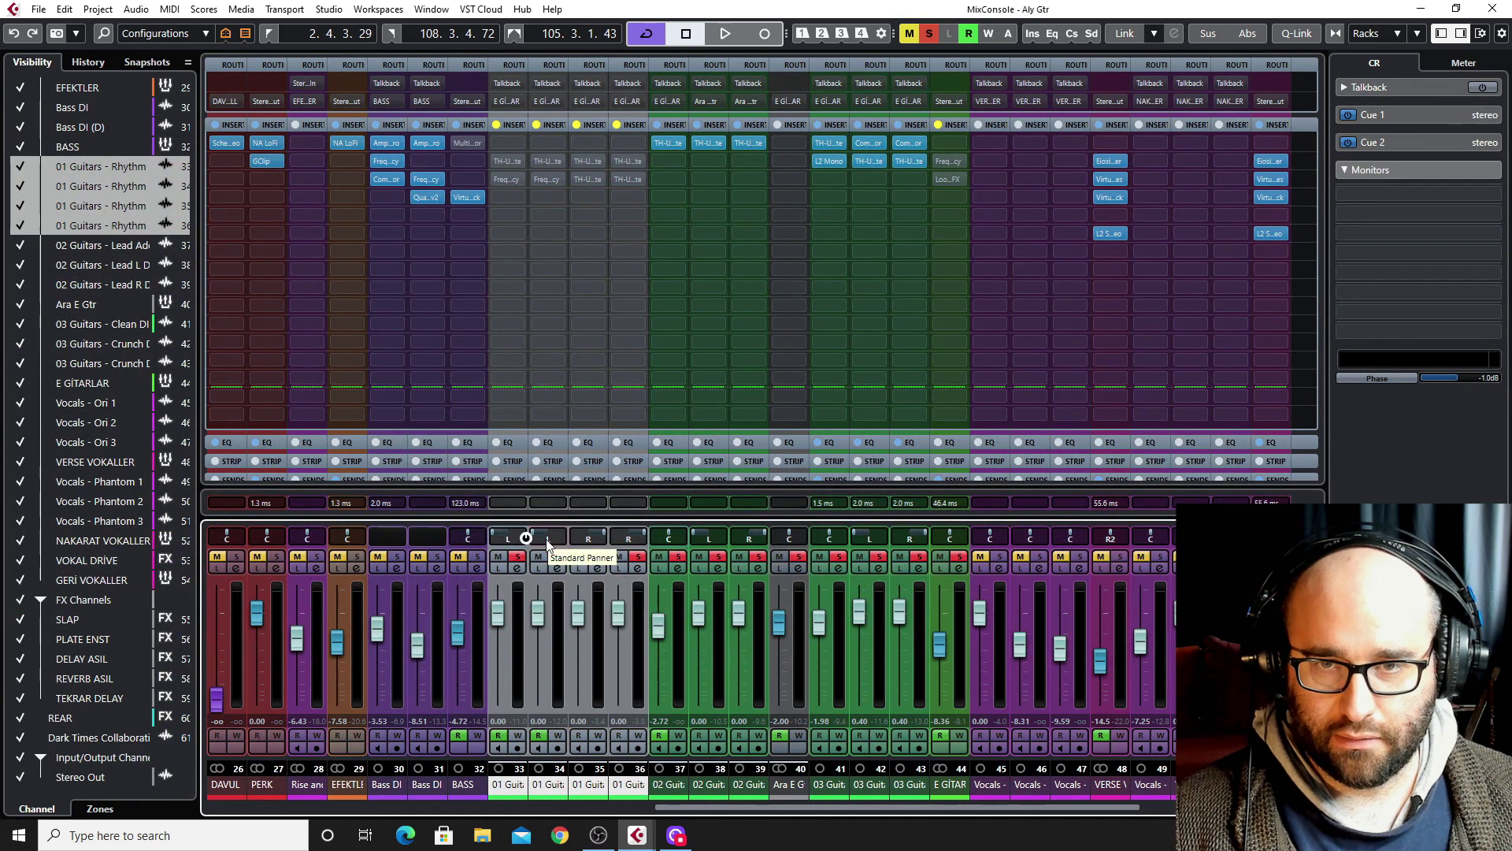
- Solo the Rhythm DI 1 Right channel with its pan centred and reactivate its TH-U Slate insert
{"action": "left_click", "coordinate": [575, 542], "text": "ctrl"}
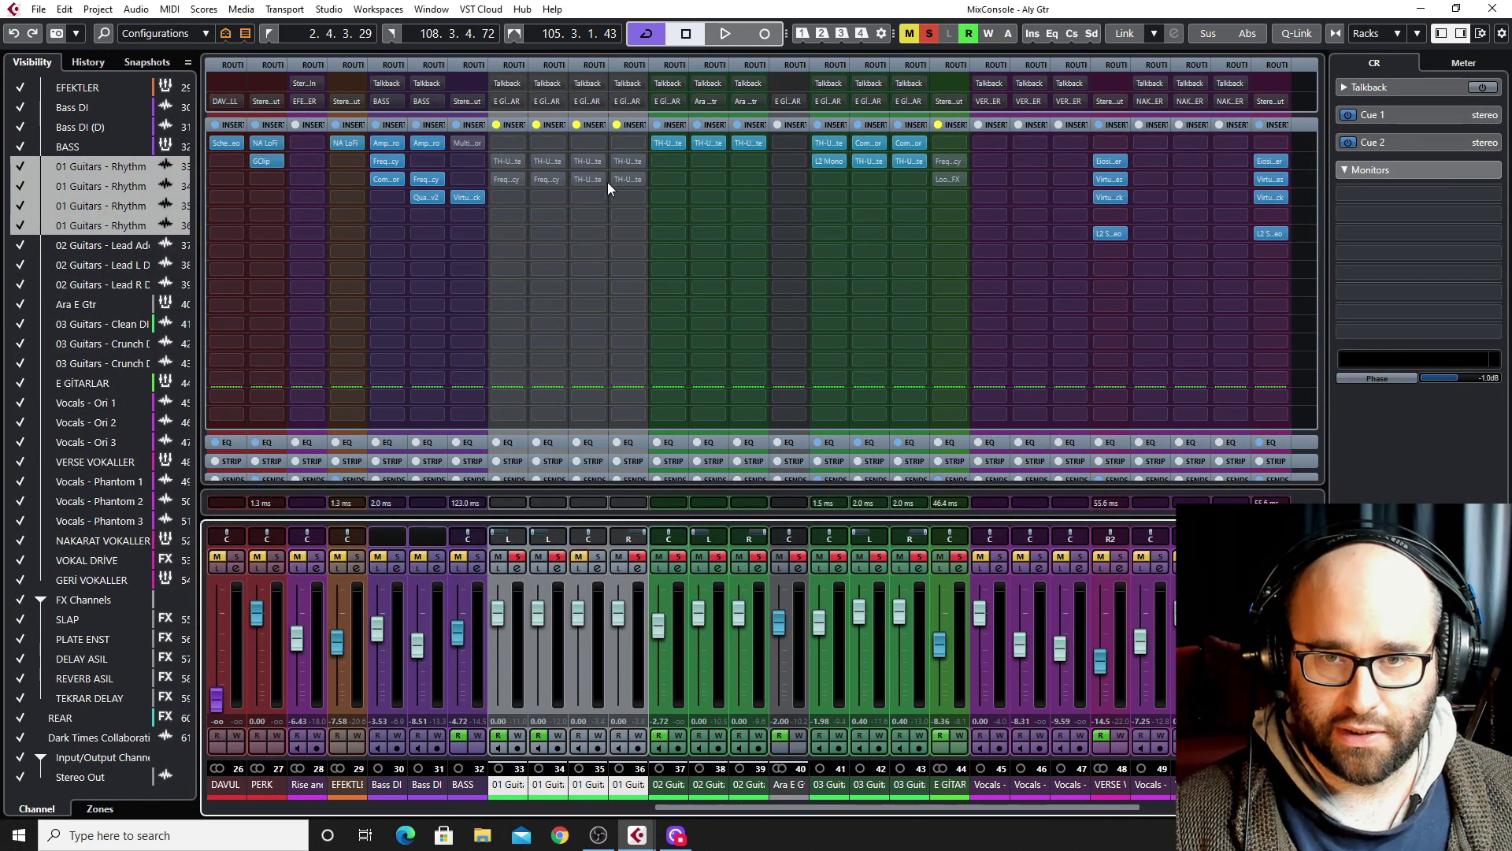
{"action": "key", "text": "space"}
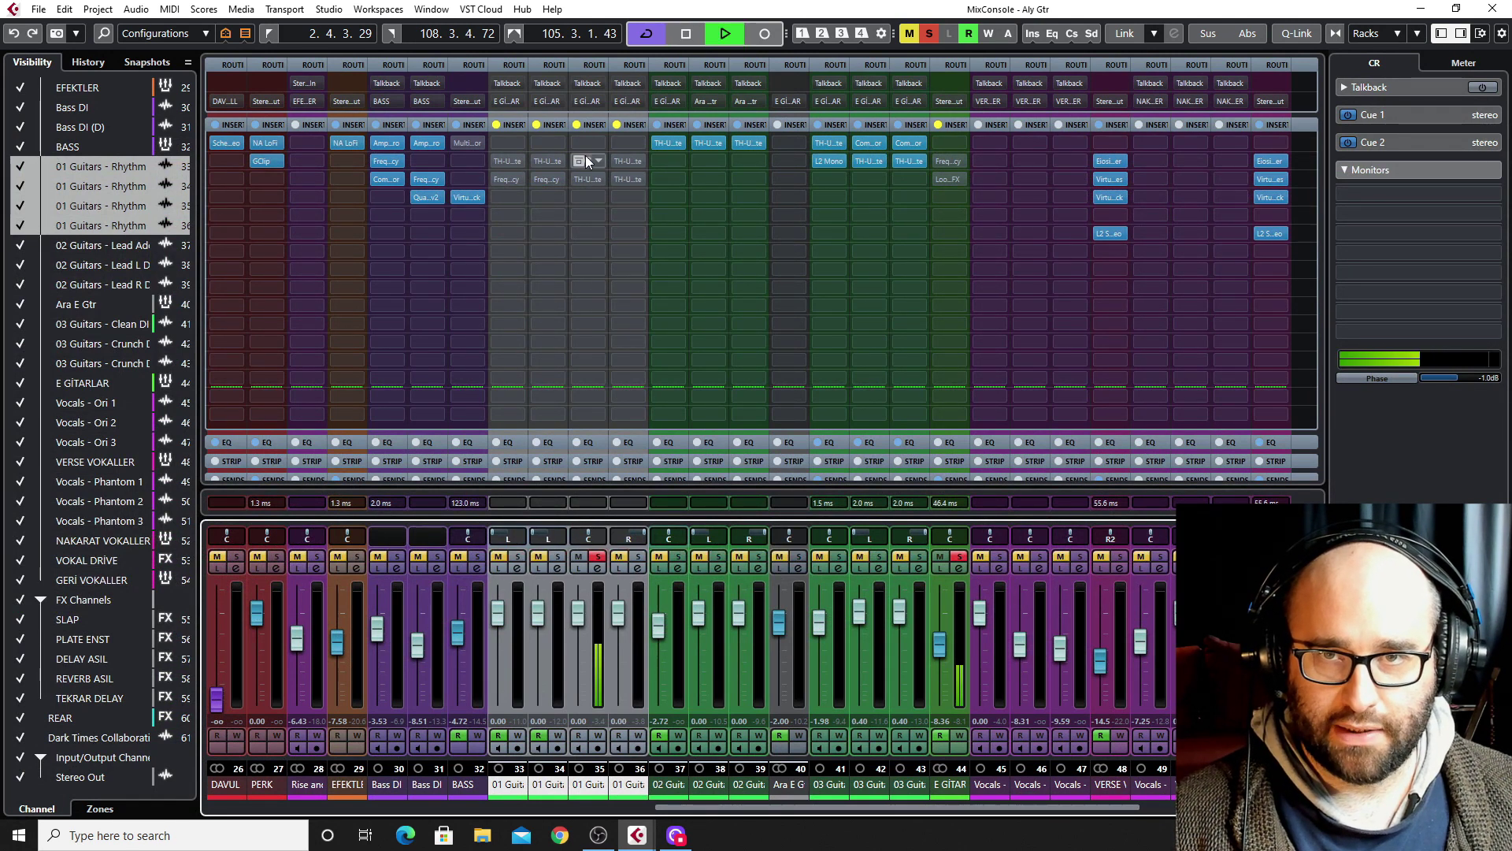
{"action": "left_click", "coordinate": [577, 161]}
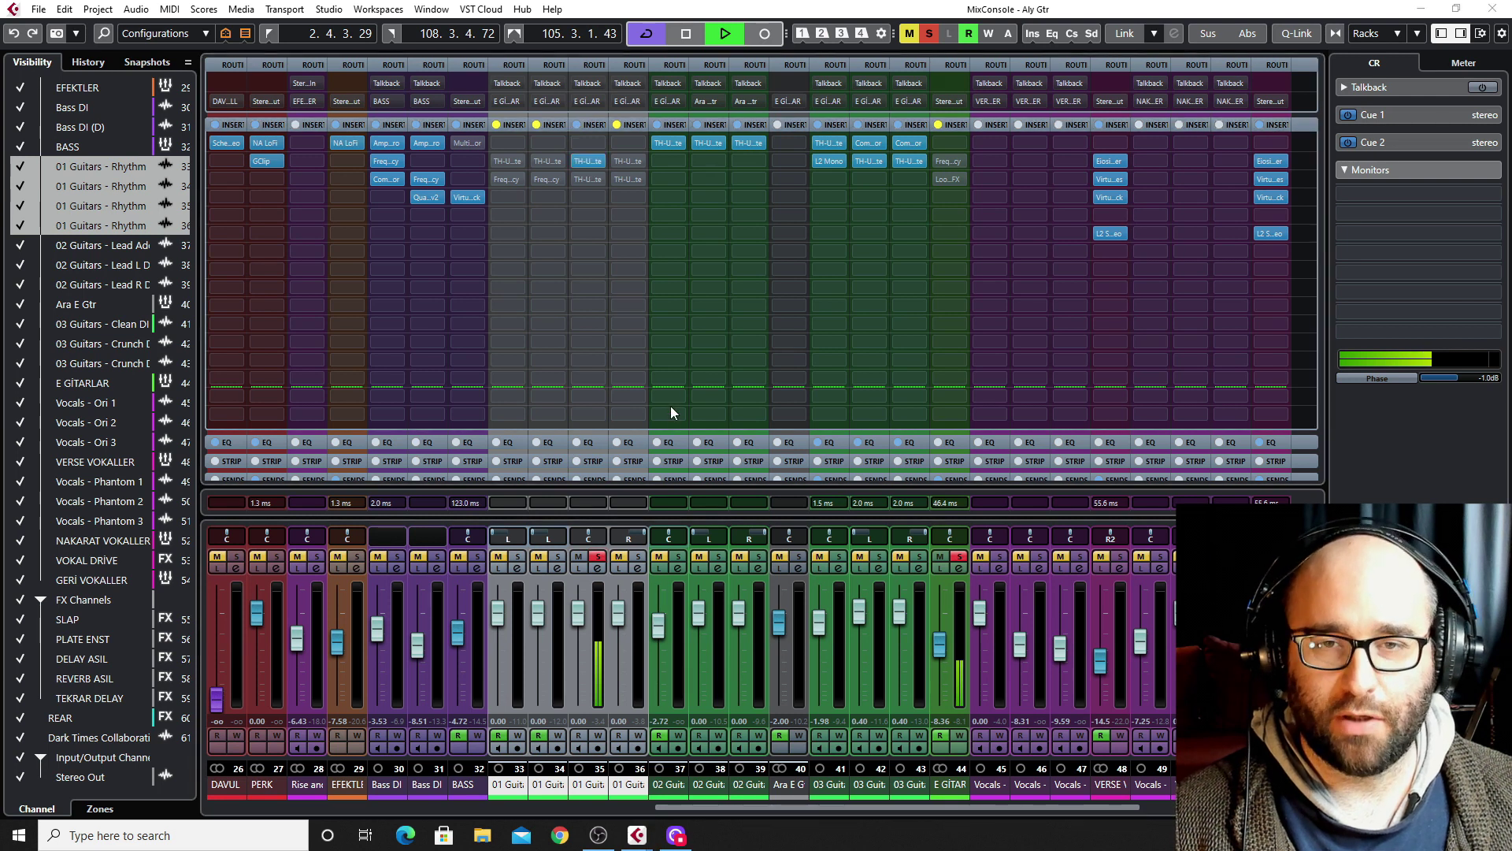
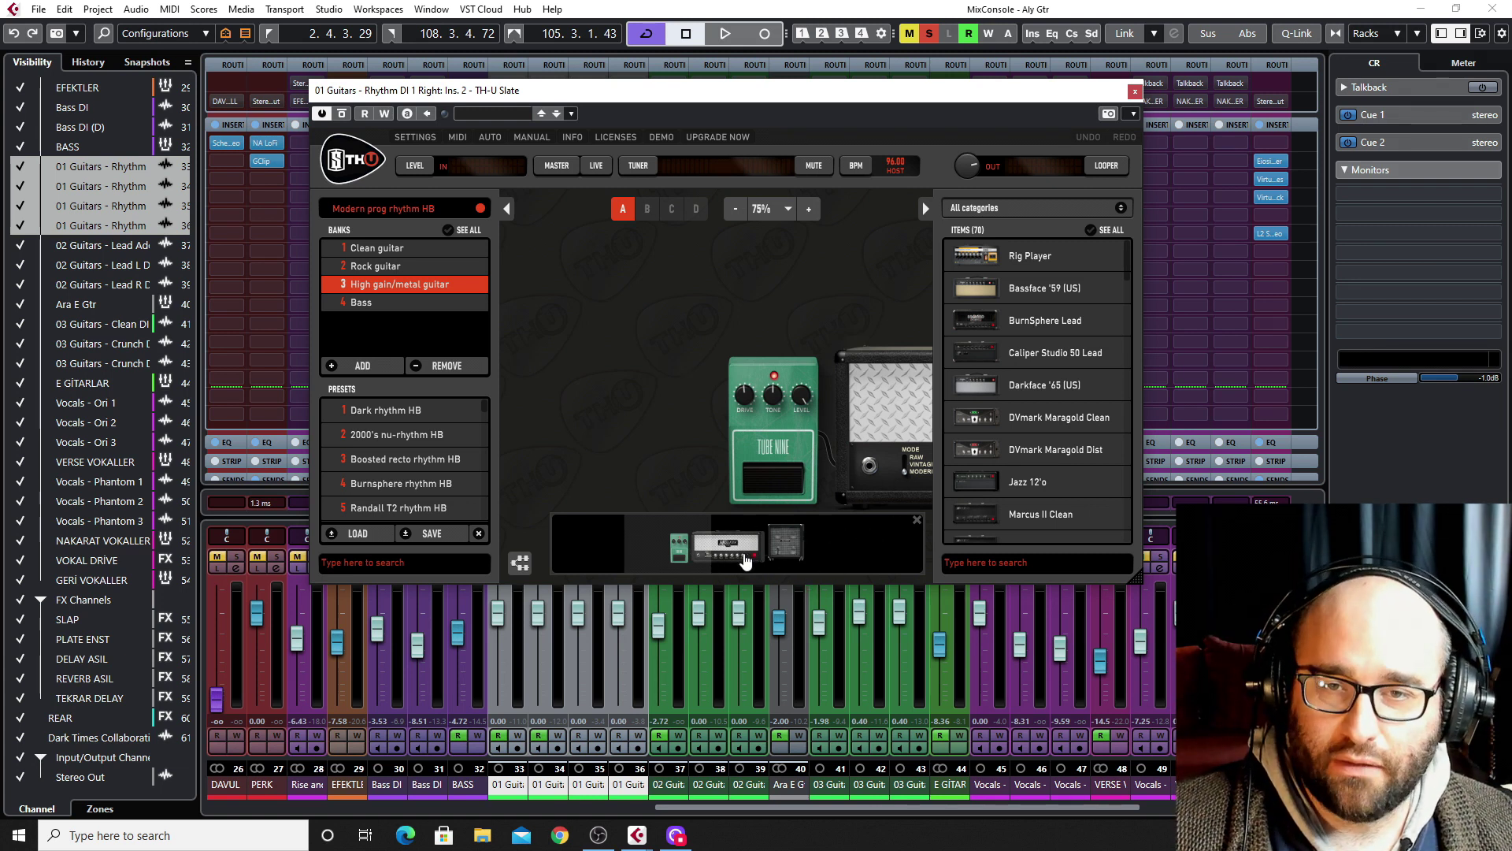
- Go through the TH-U rig's amp, cabinet and pedal, audition the Tube Nine pedal during playback, and switch it off
{"action": "left_click", "coordinate": [706, 560]}
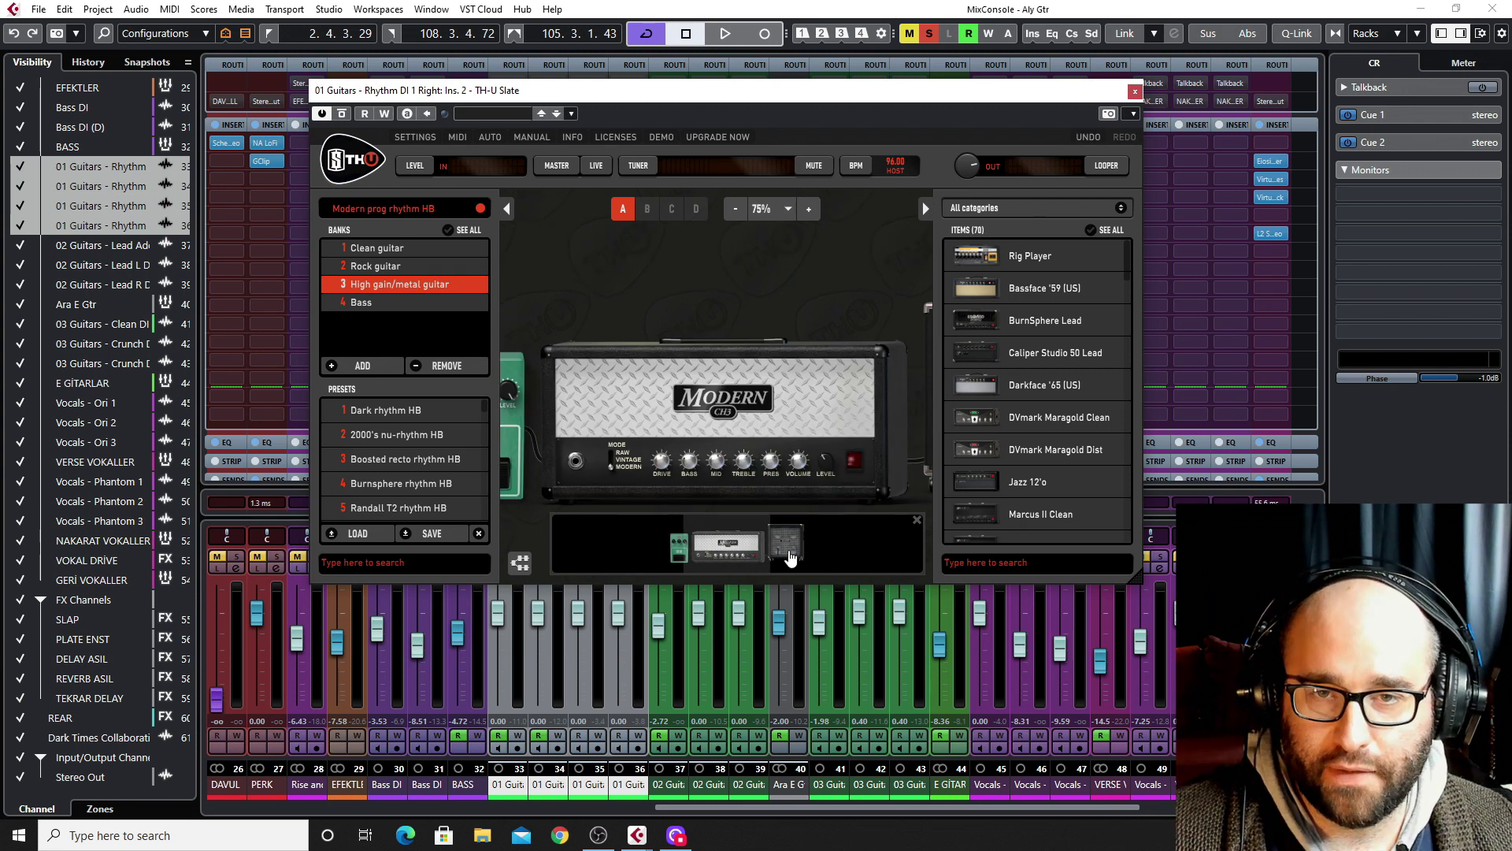
{"action": "left_click", "coordinate": [792, 561]}
{"action": "left_click", "coordinate": [684, 555]}
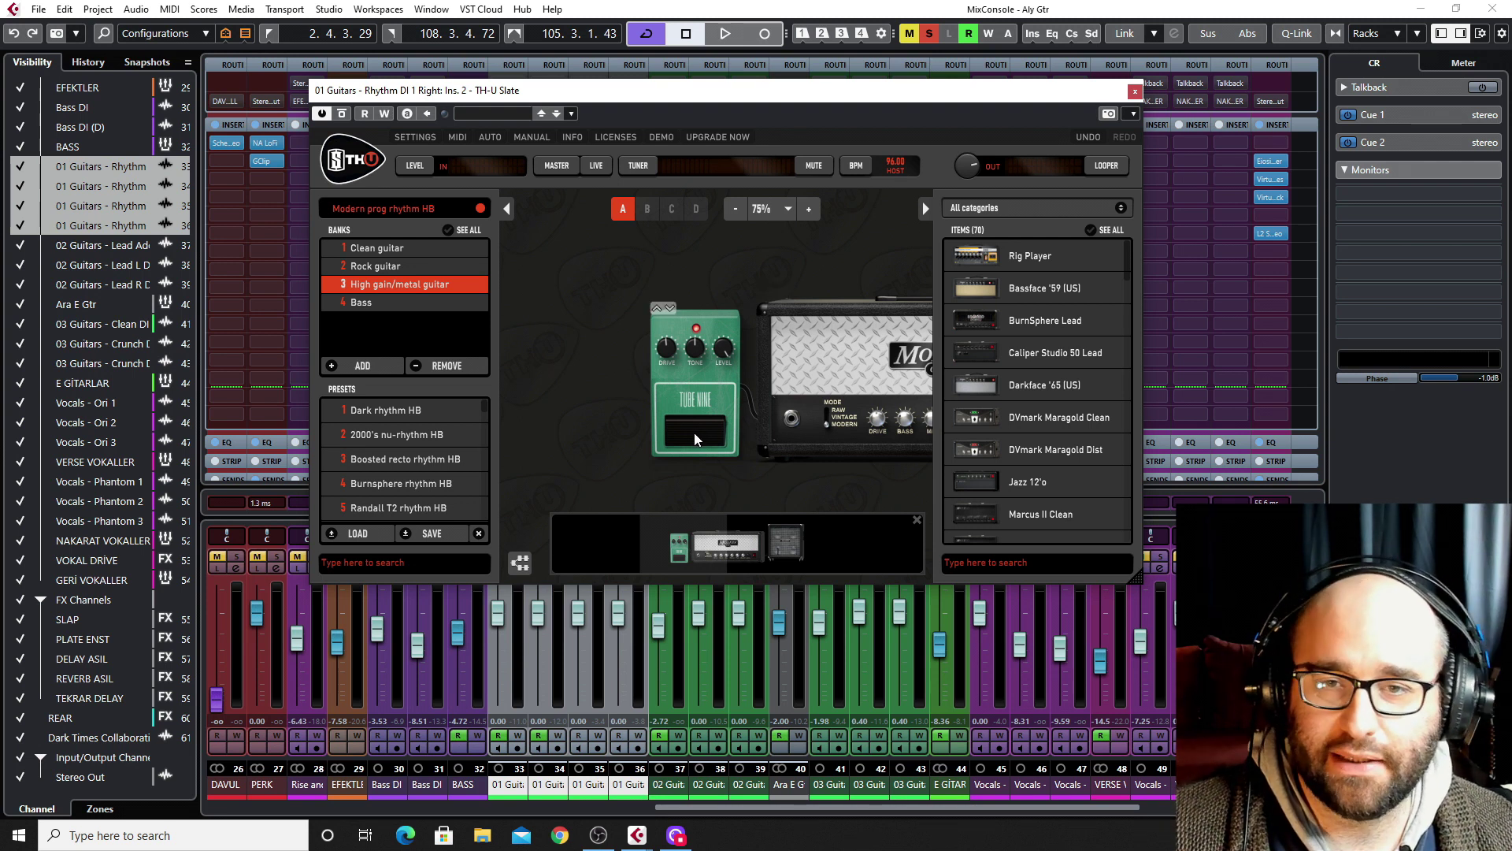
{"action": "key", "text": "space"}
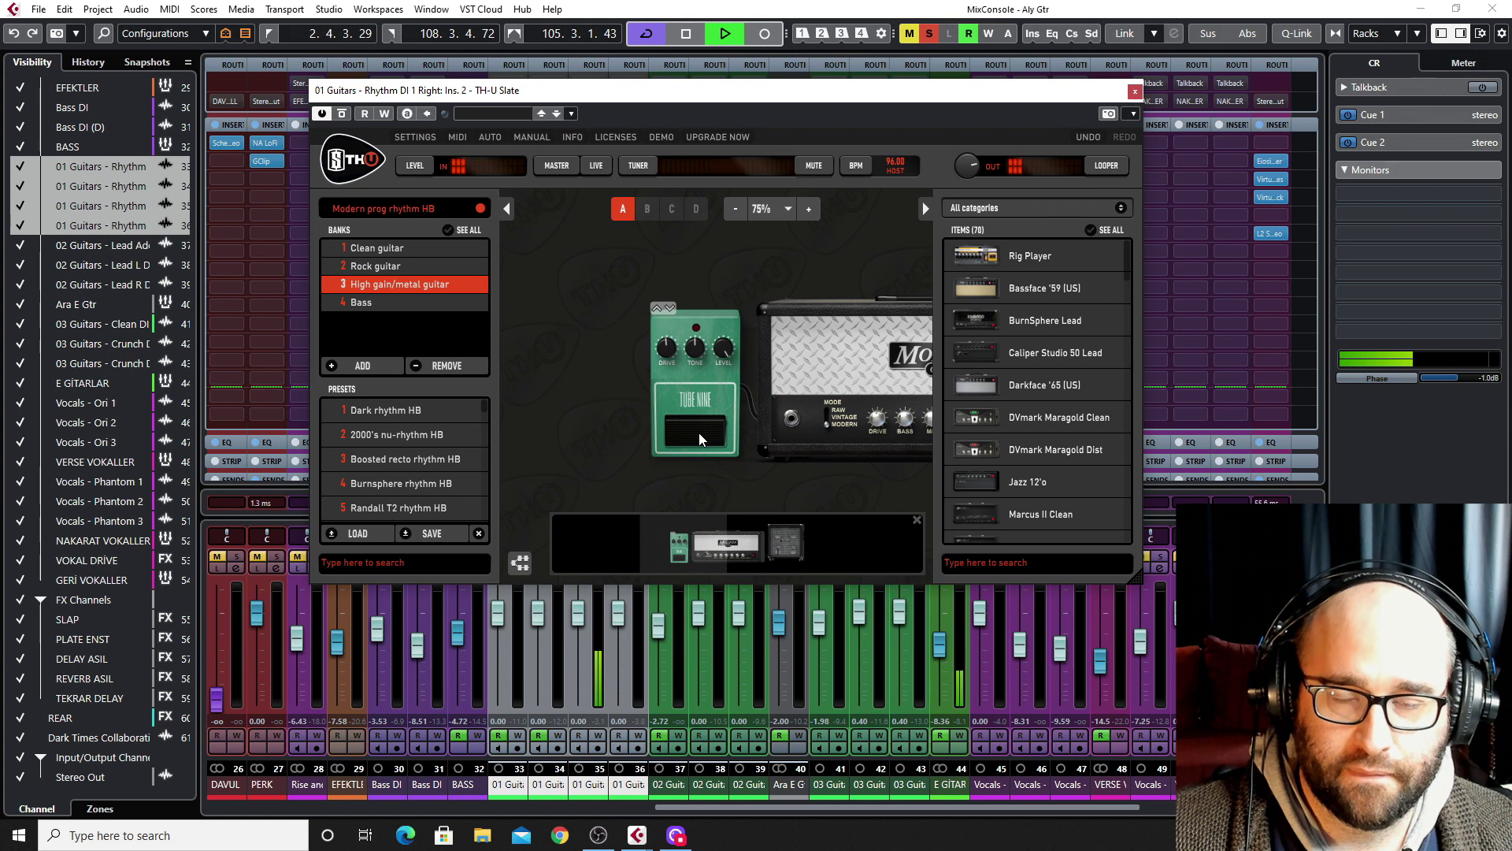
{"action": "left_click", "coordinate": [698, 432]}
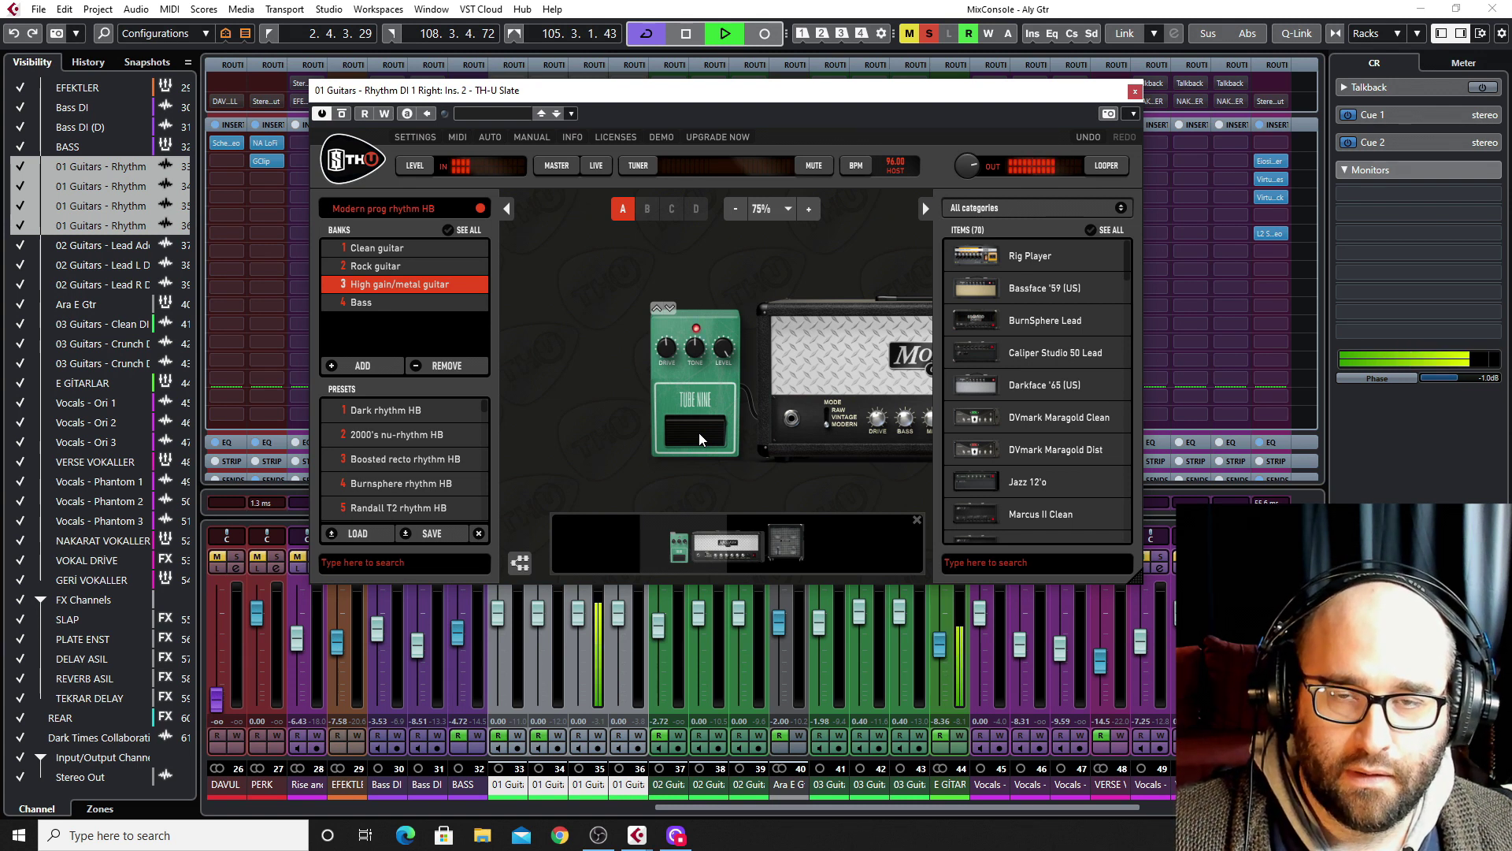
{"action": "key", "text": "space"}
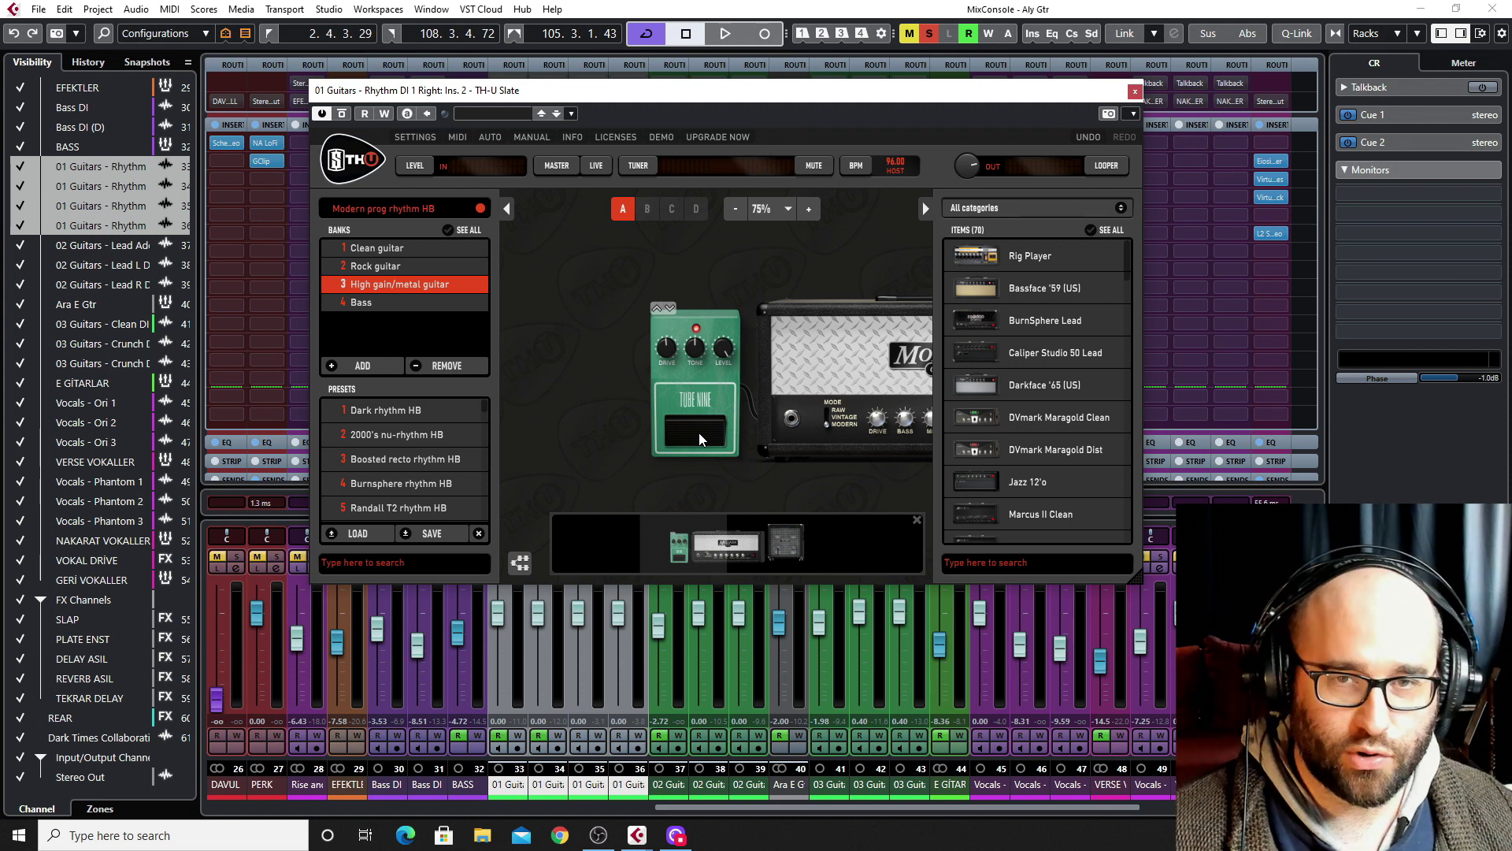
{"action": "left_click", "coordinate": [702, 439]}
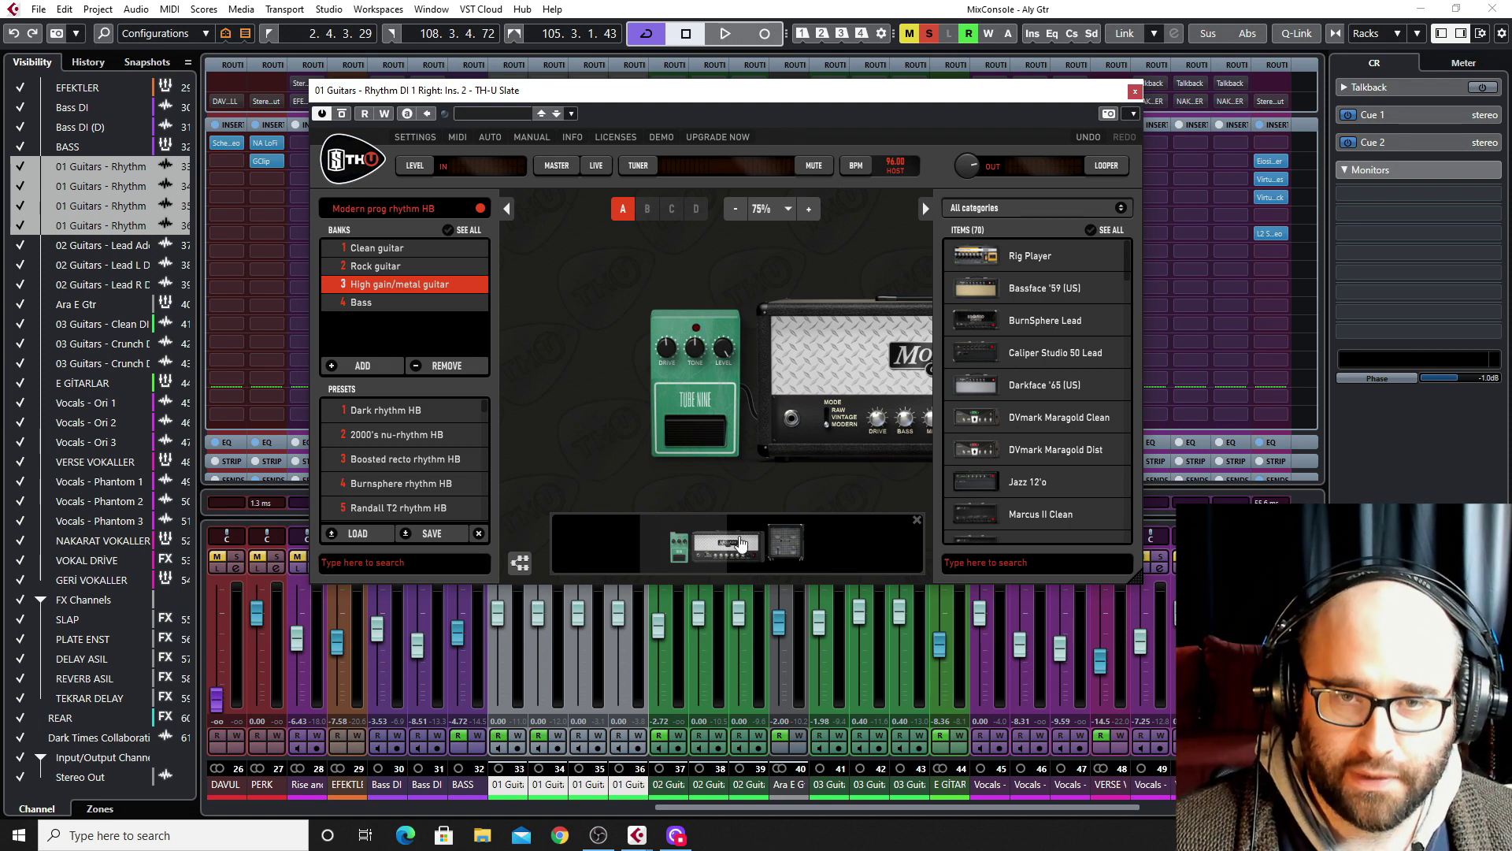
- Switch on the Modern CH3 amp head and compare it off and on during playback
{"action": "left_click", "coordinate": [740, 542]}
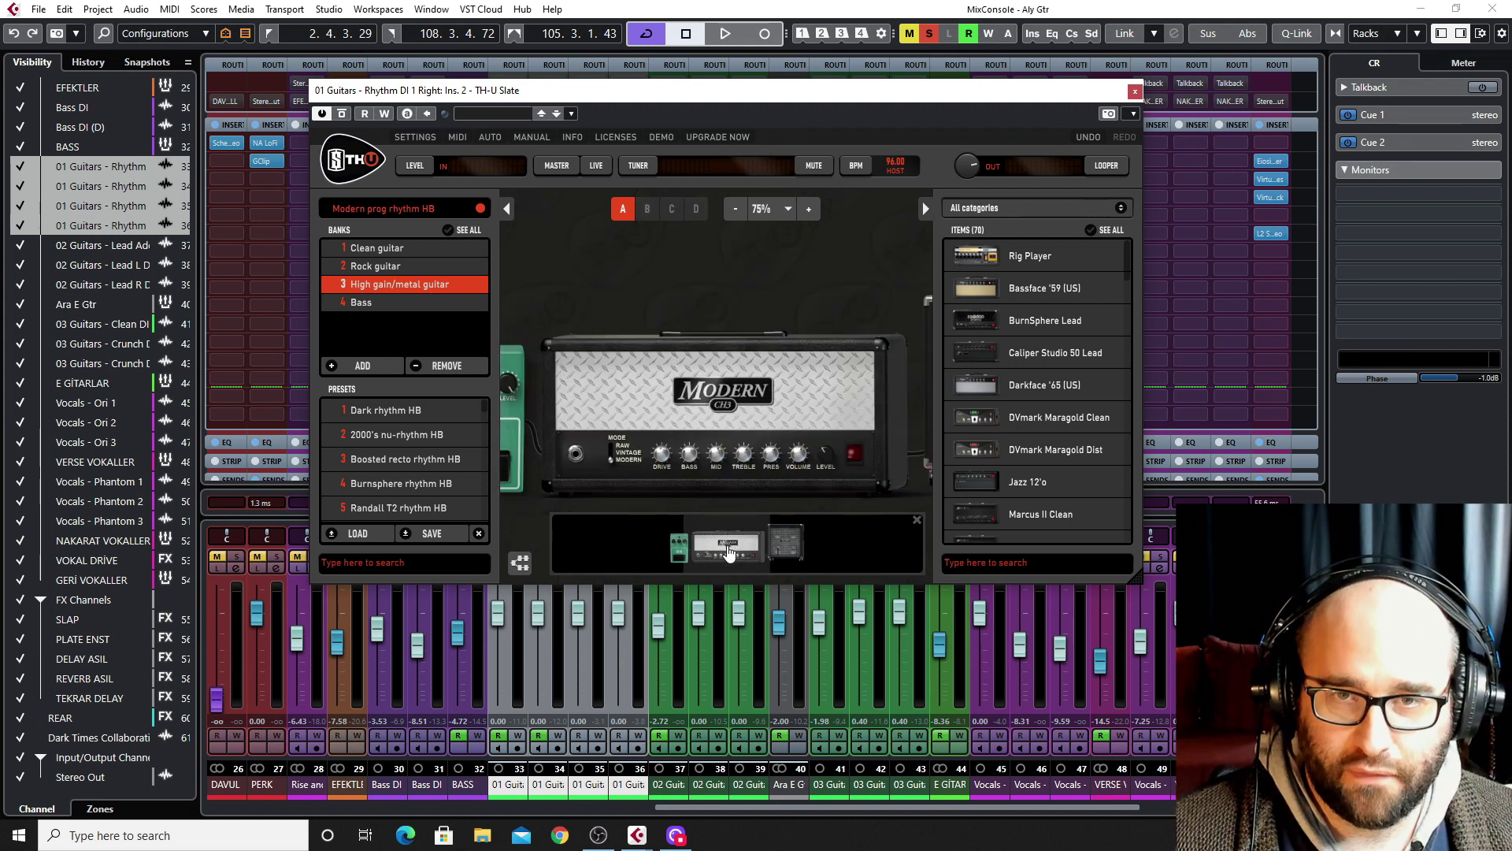
{"action": "left_click", "coordinate": [855, 455]}
{"action": "key", "text": "space"}
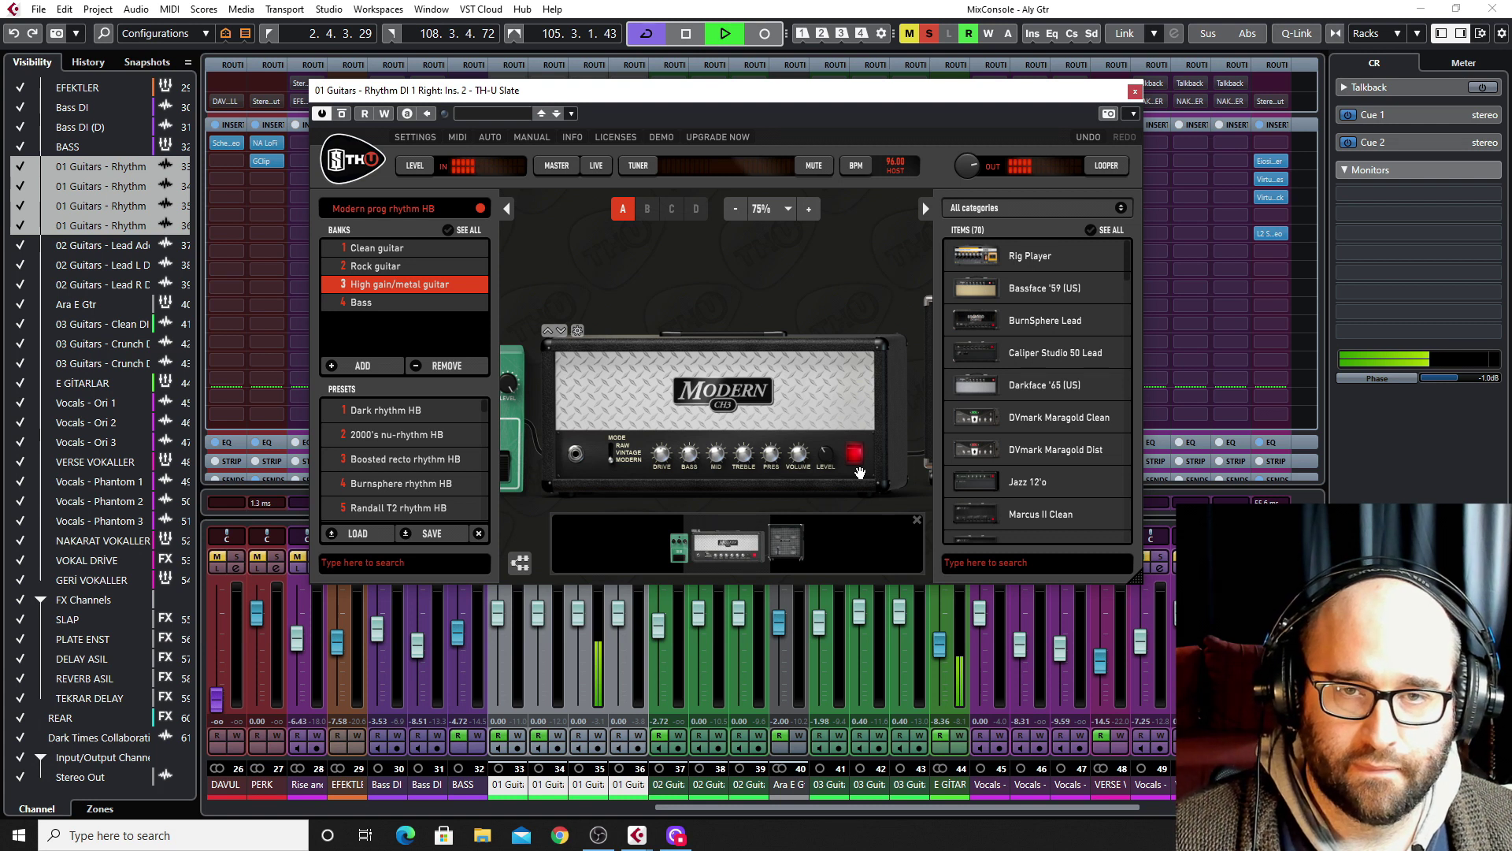
{"action": "left_click", "coordinate": [852, 457]}
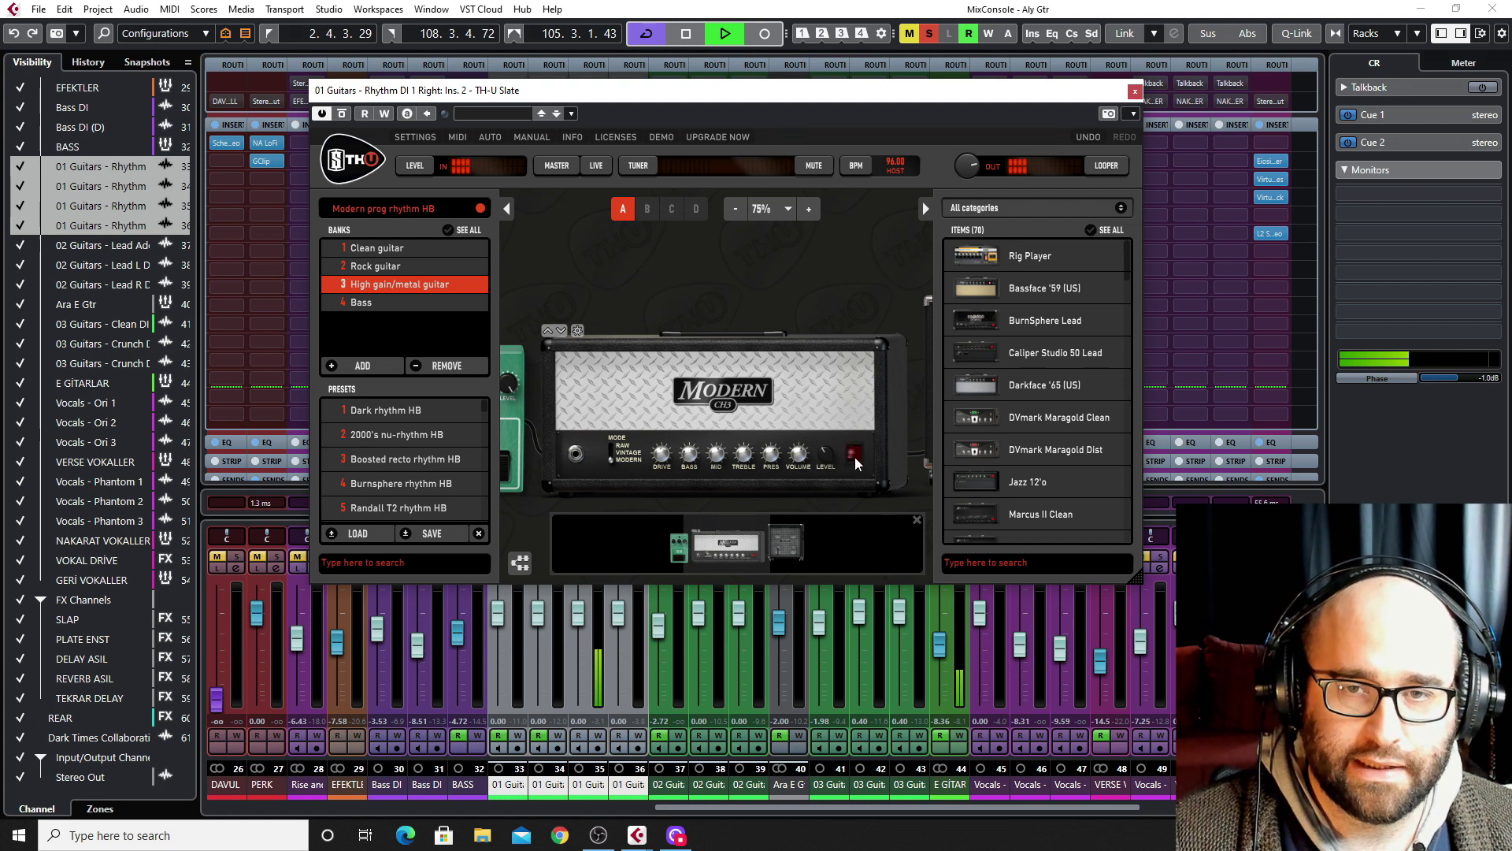
{"action": "left_click", "coordinate": [855, 456]}
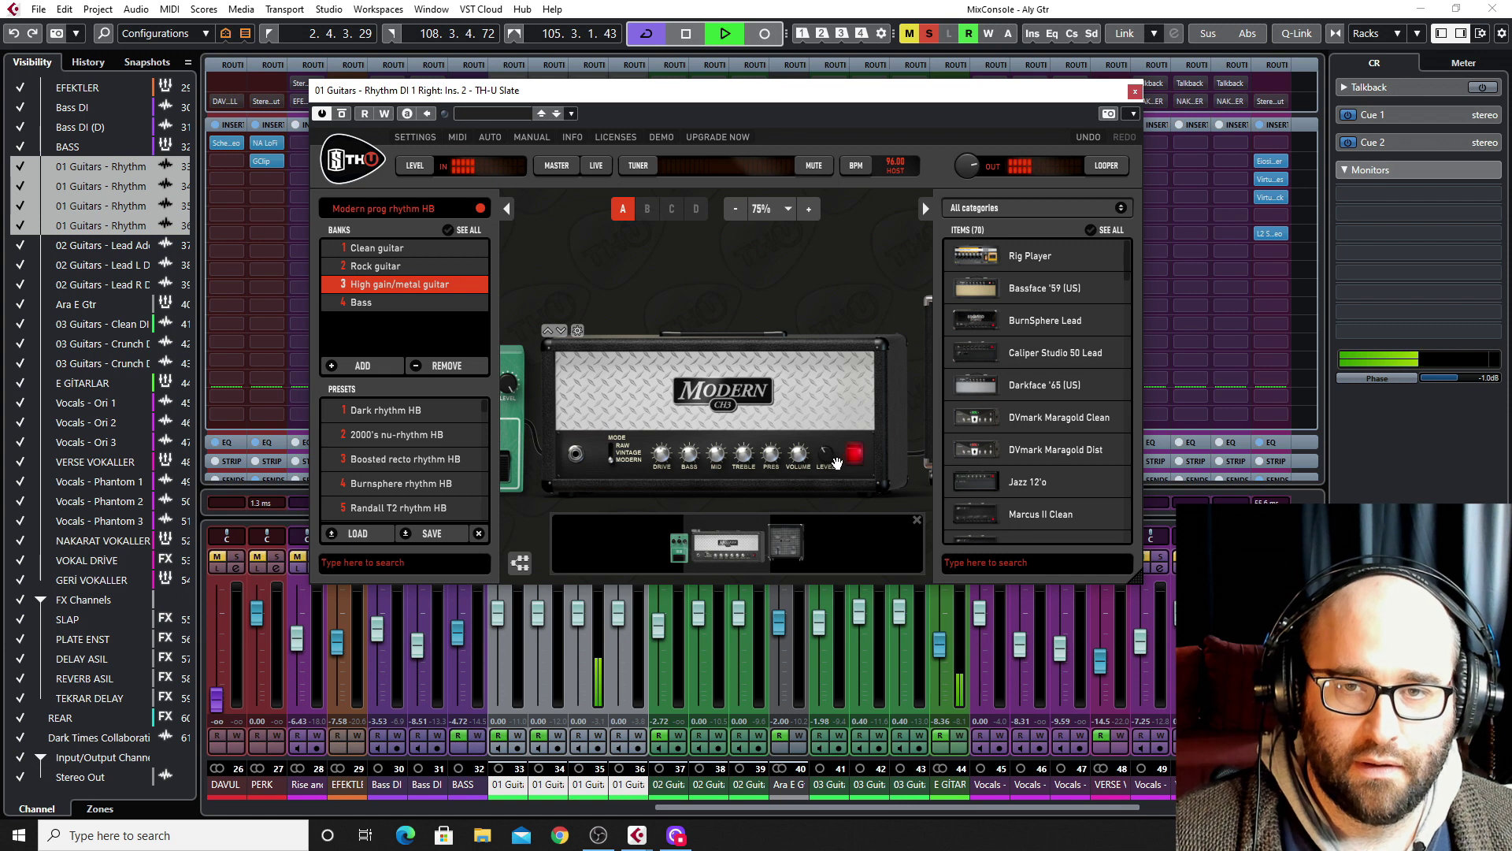
- Enlarge the TH-U rig view to 150% and try the Modern CH3 amp's Mid control while auditioning the tone
{"action": "left_click", "coordinate": [763, 209]}
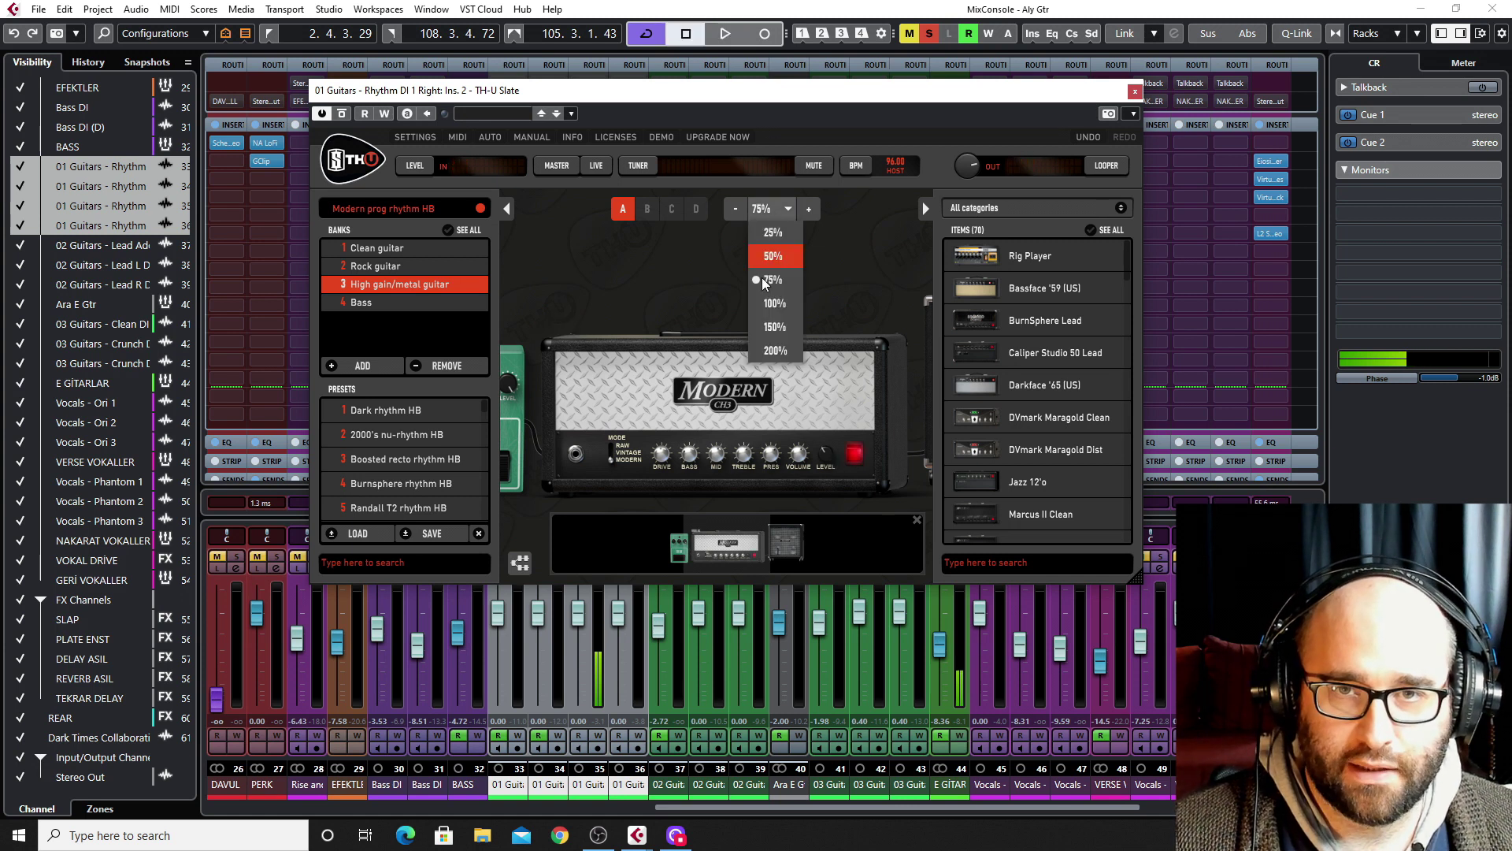
{"action": "left_click", "coordinate": [770, 328]}
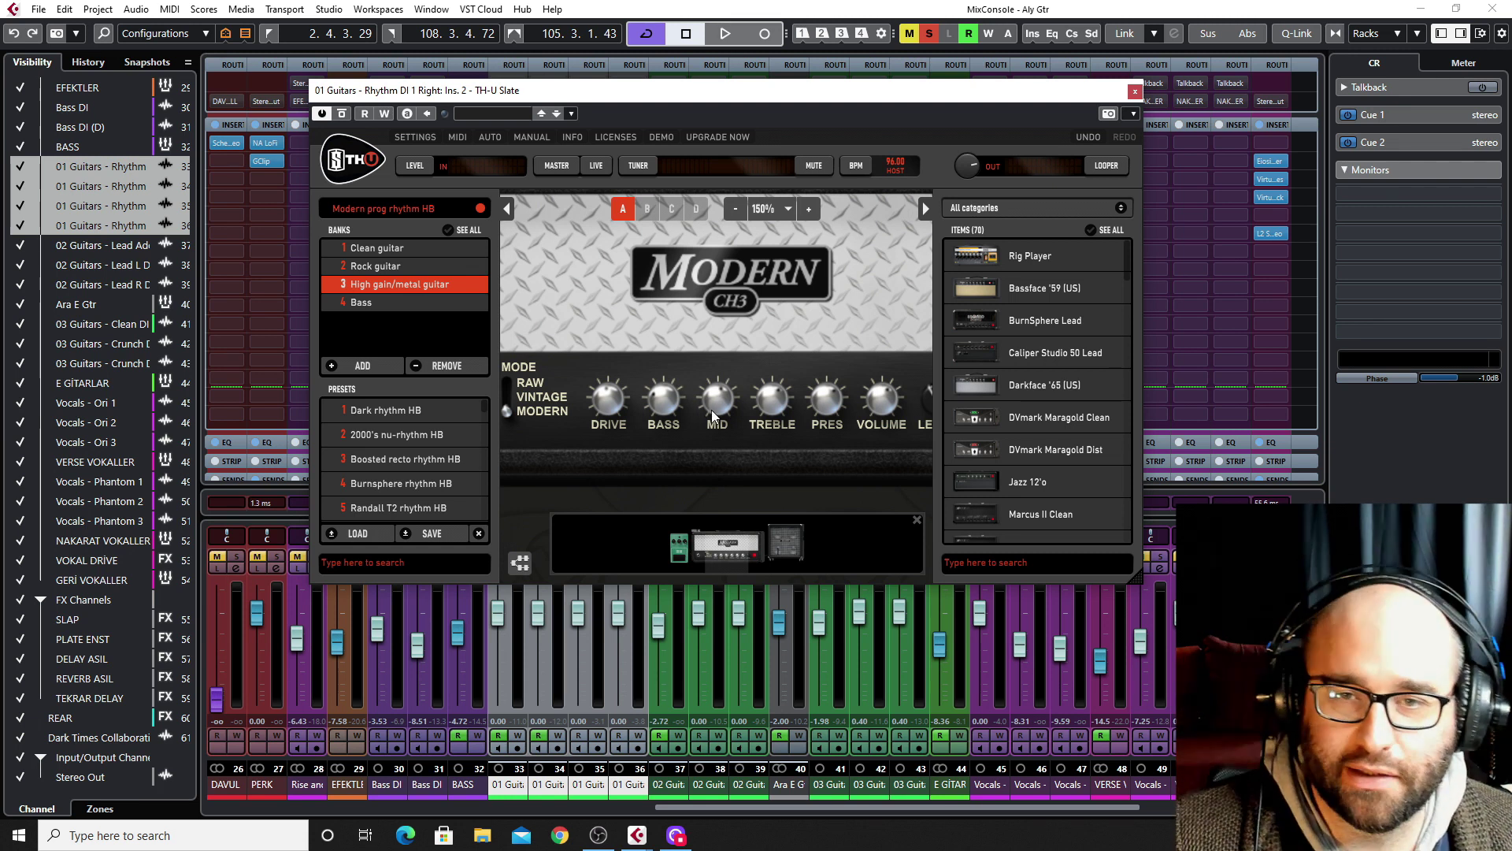
{"action": "key", "text": "space"}
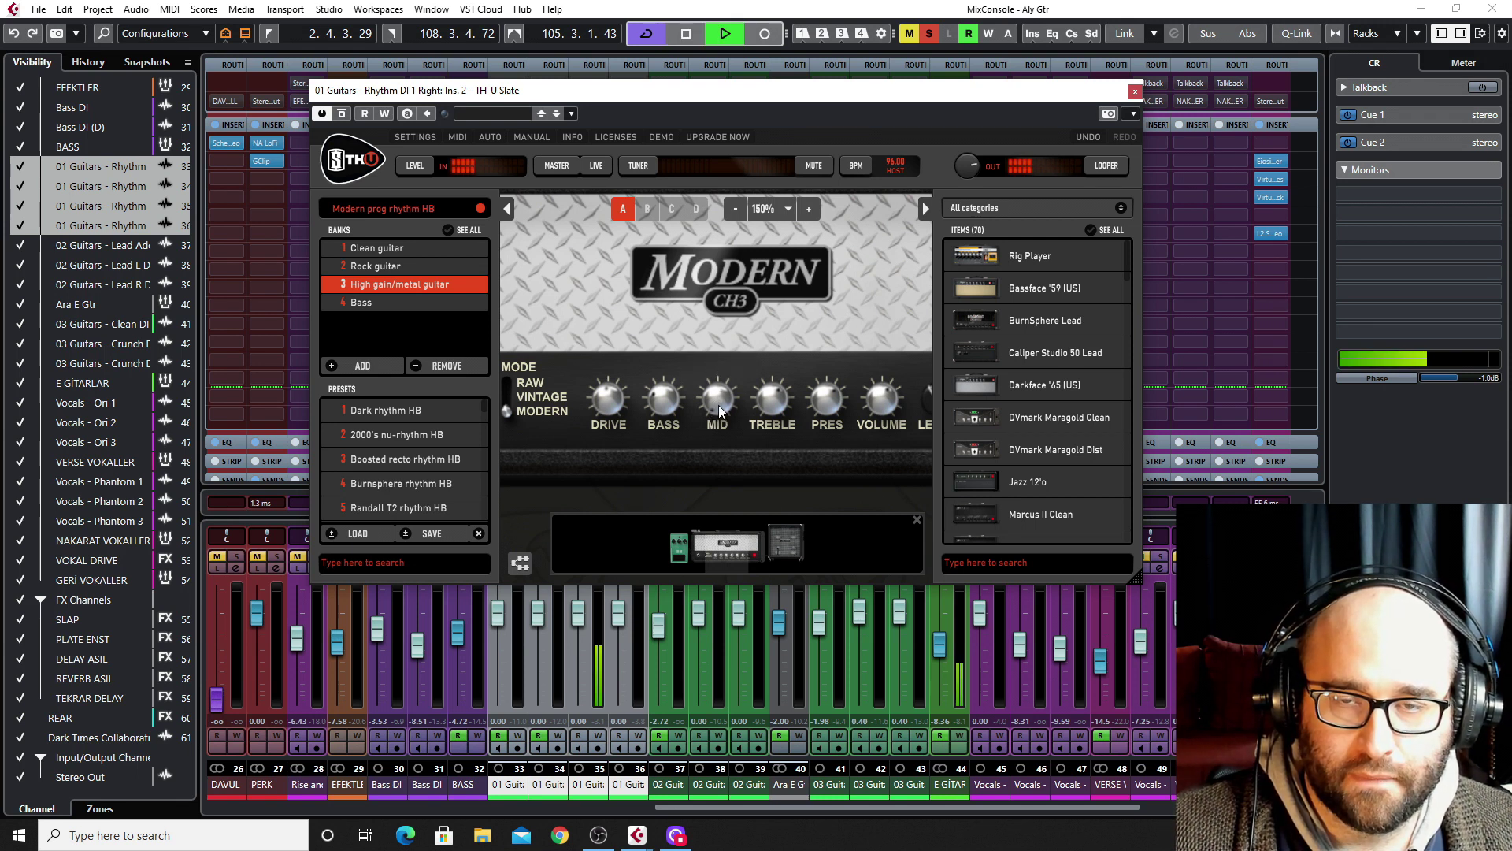
{"action": "key", "text": "space"}
{"action": "mouse_move", "coordinate": [718, 405]}
{"action": "left_mouse_down"}
{"action": "mouse_move", "coordinate": [718, 340]}
{"action": "mouse_move", "coordinate": [713, 420]}
{"action": "left_mouse_up"}
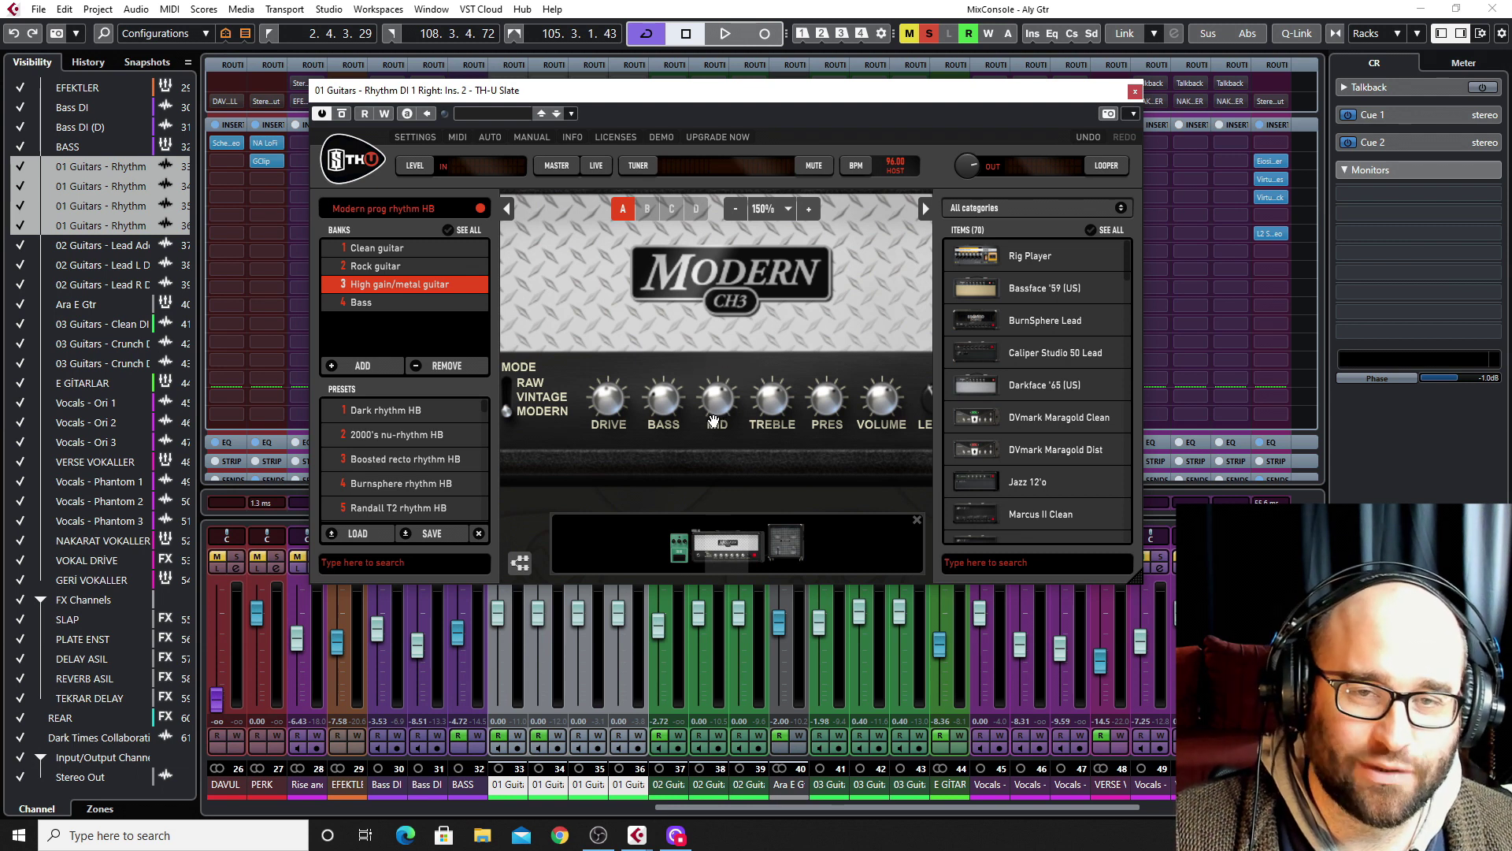
{"action": "key", "text": "space"}
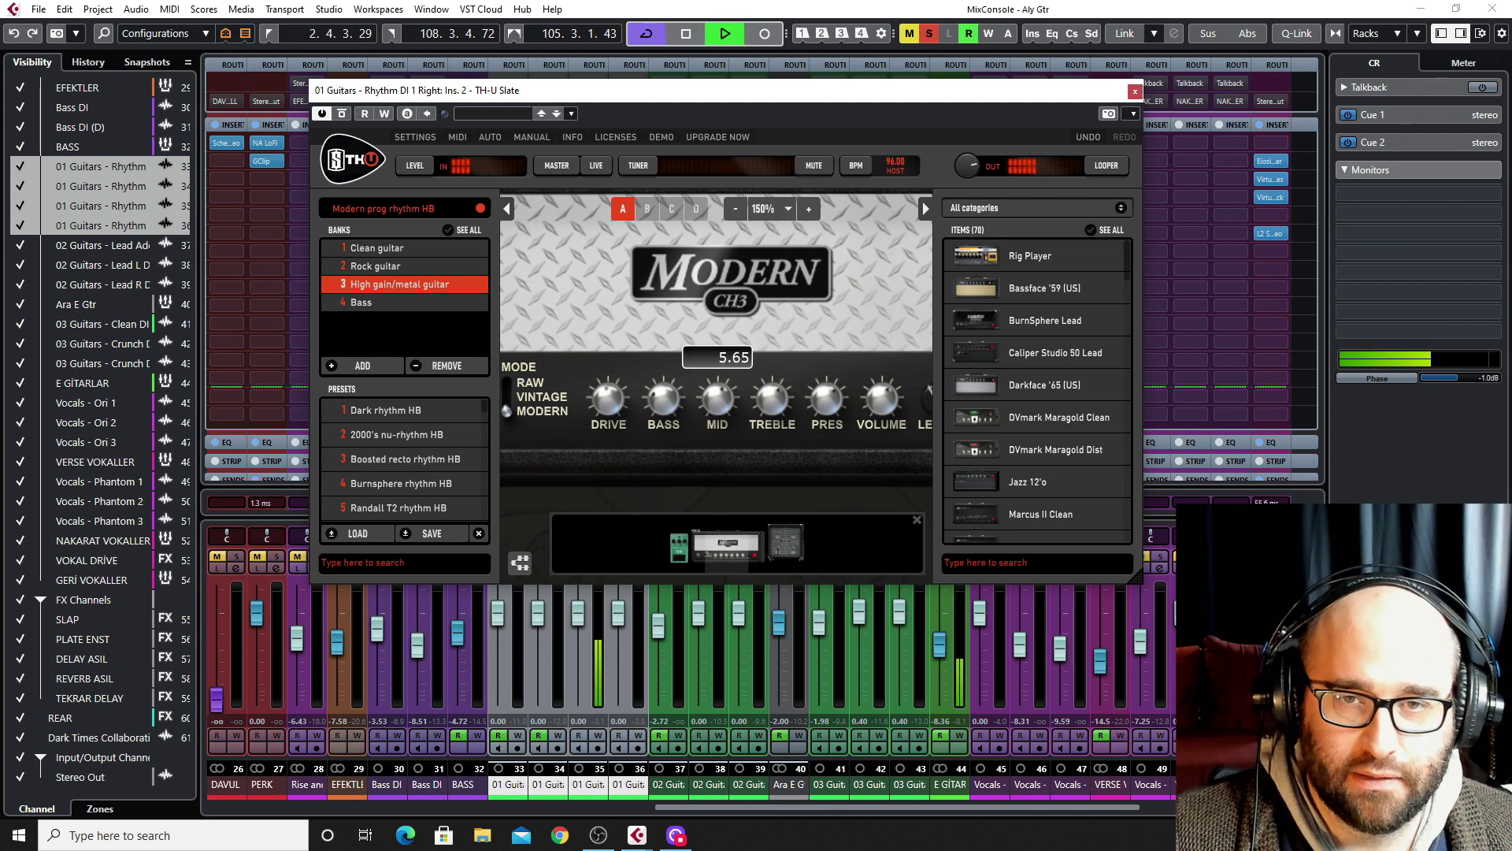
- Switch the Tube Nine pedal on during playback, view the amp head and cabinet, and close the TH-U plug-in
{"action": "left_click", "coordinate": [680, 551]}
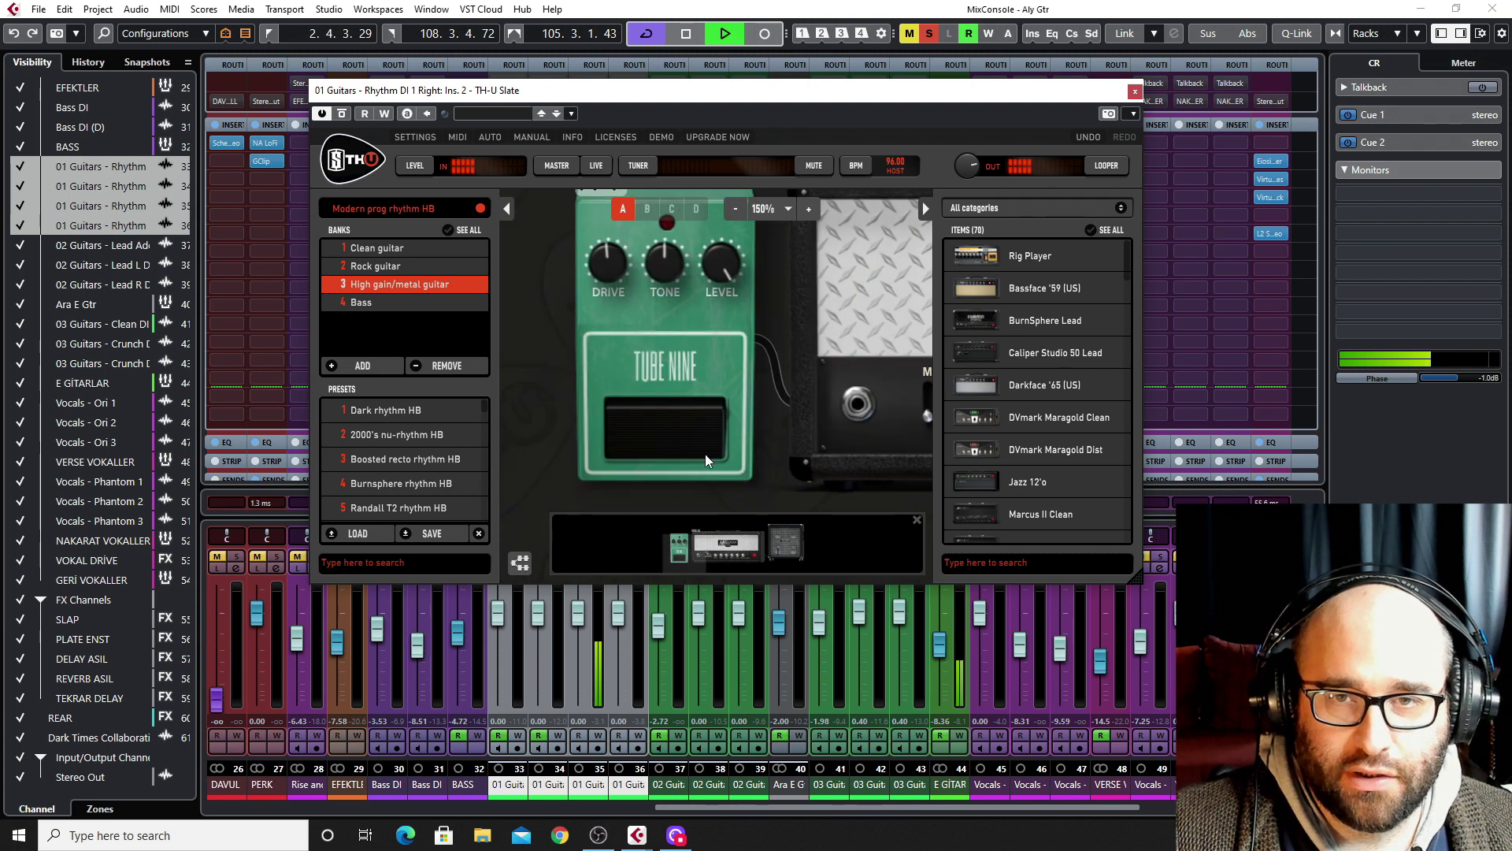
{"action": "left_click", "coordinate": [665, 433]}
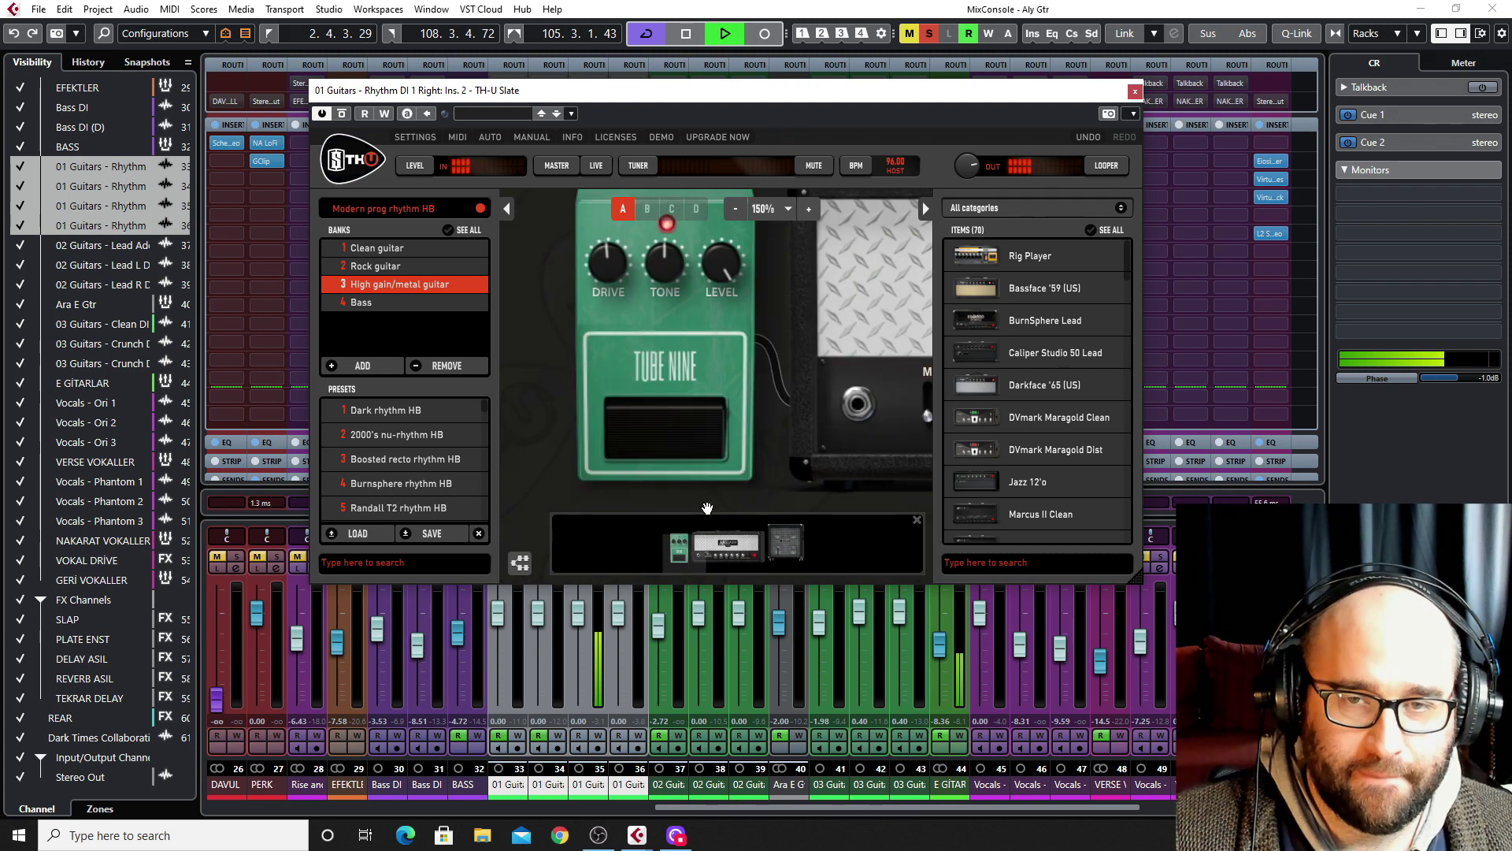
{"action": "key", "text": "space"}
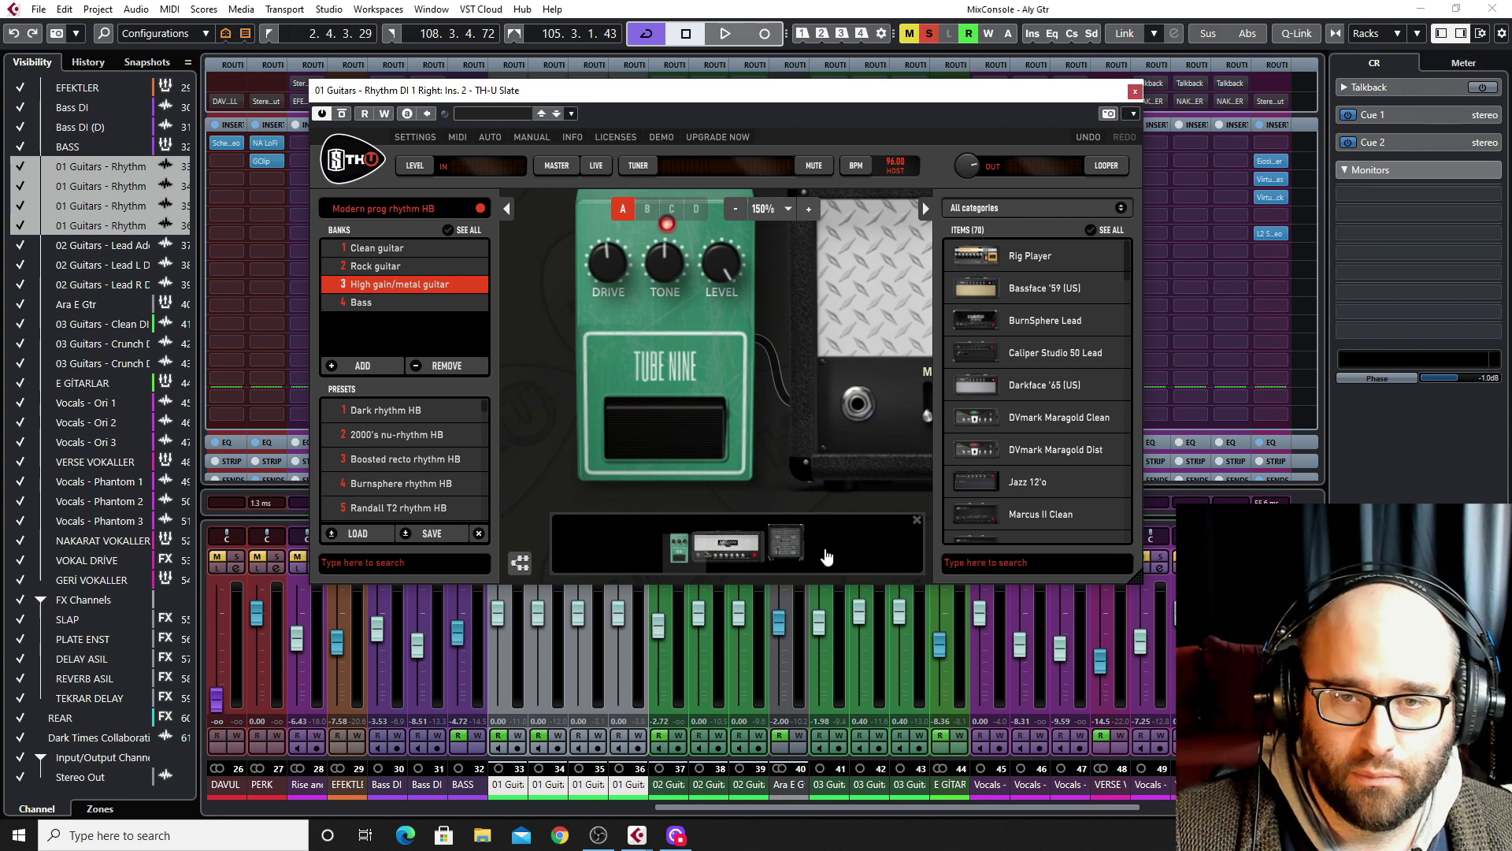
{"action": "left_click", "coordinate": [729, 555]}
{"action": "left_click", "coordinate": [791, 549]}
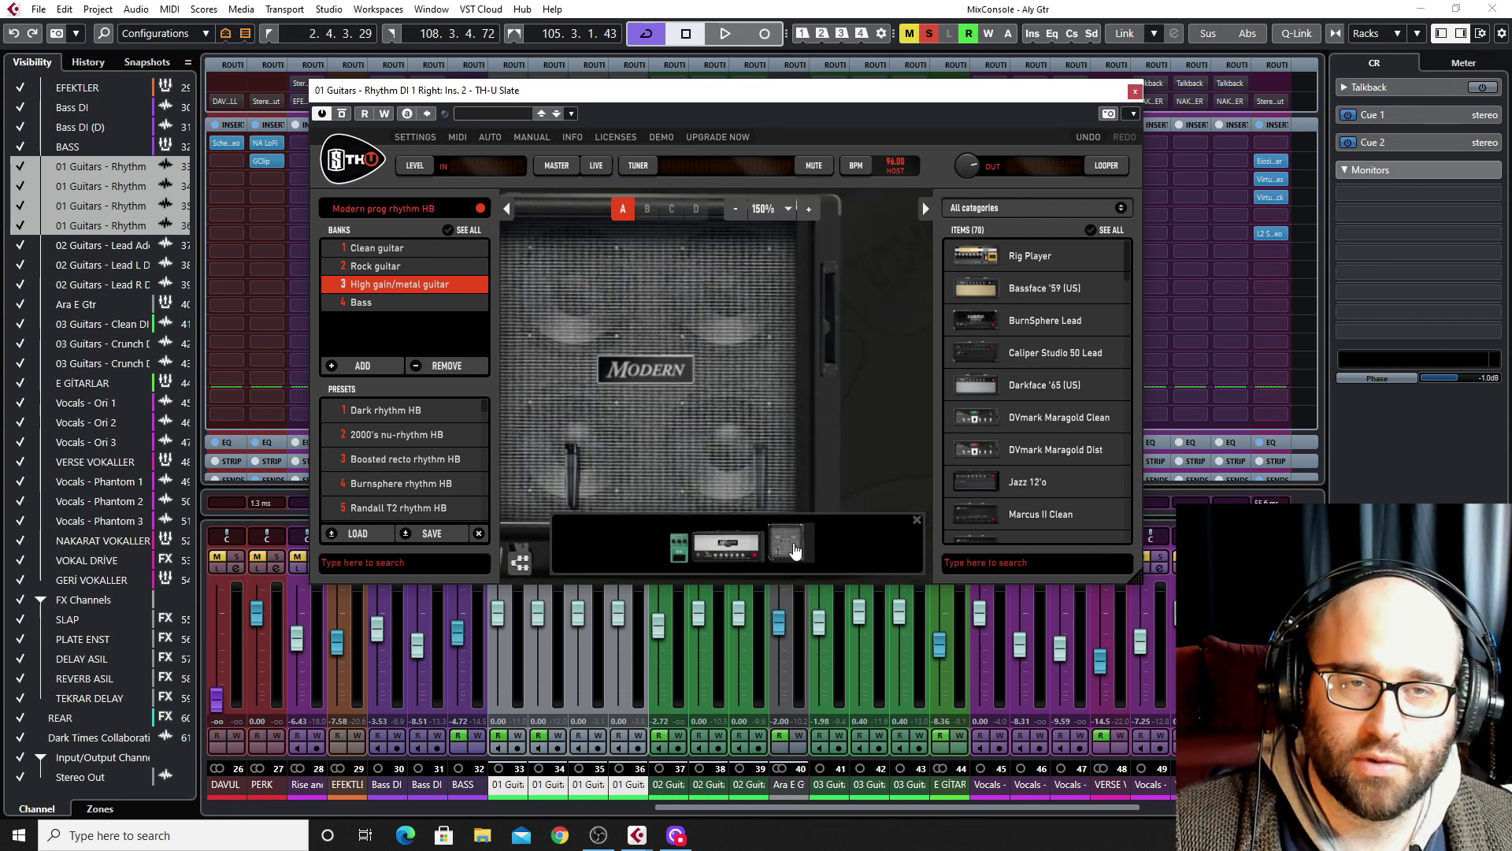
{"action": "left_click", "coordinate": [1134, 93]}
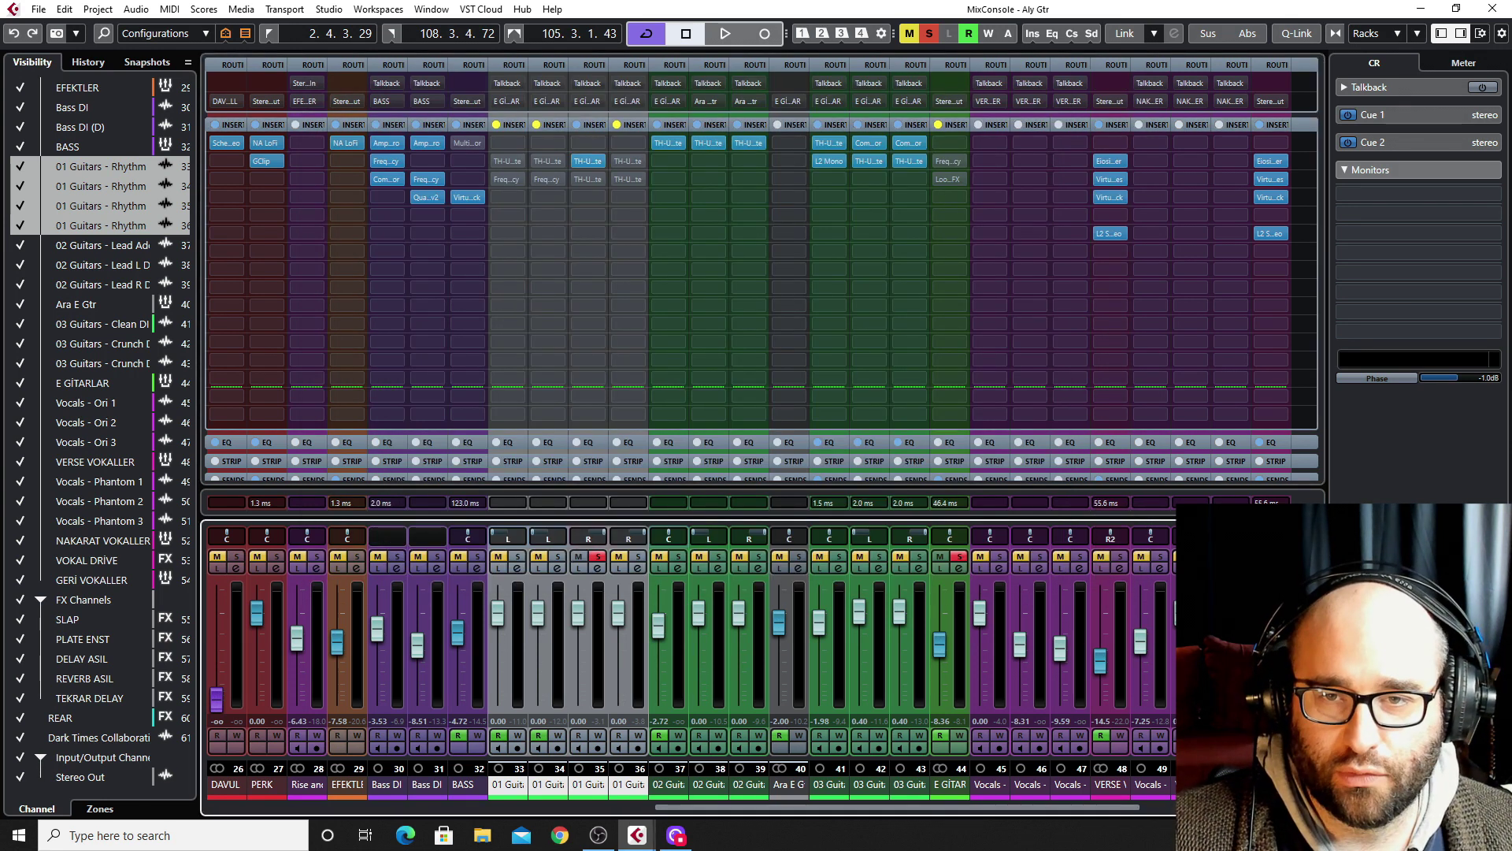
- Solo all four rhythm guitar channels, reactivate their first TH-U Slate inserts, and play them together
{"action": "left_click", "coordinate": [638, 556]}
{"action": "left_click", "coordinate": [558, 556]}
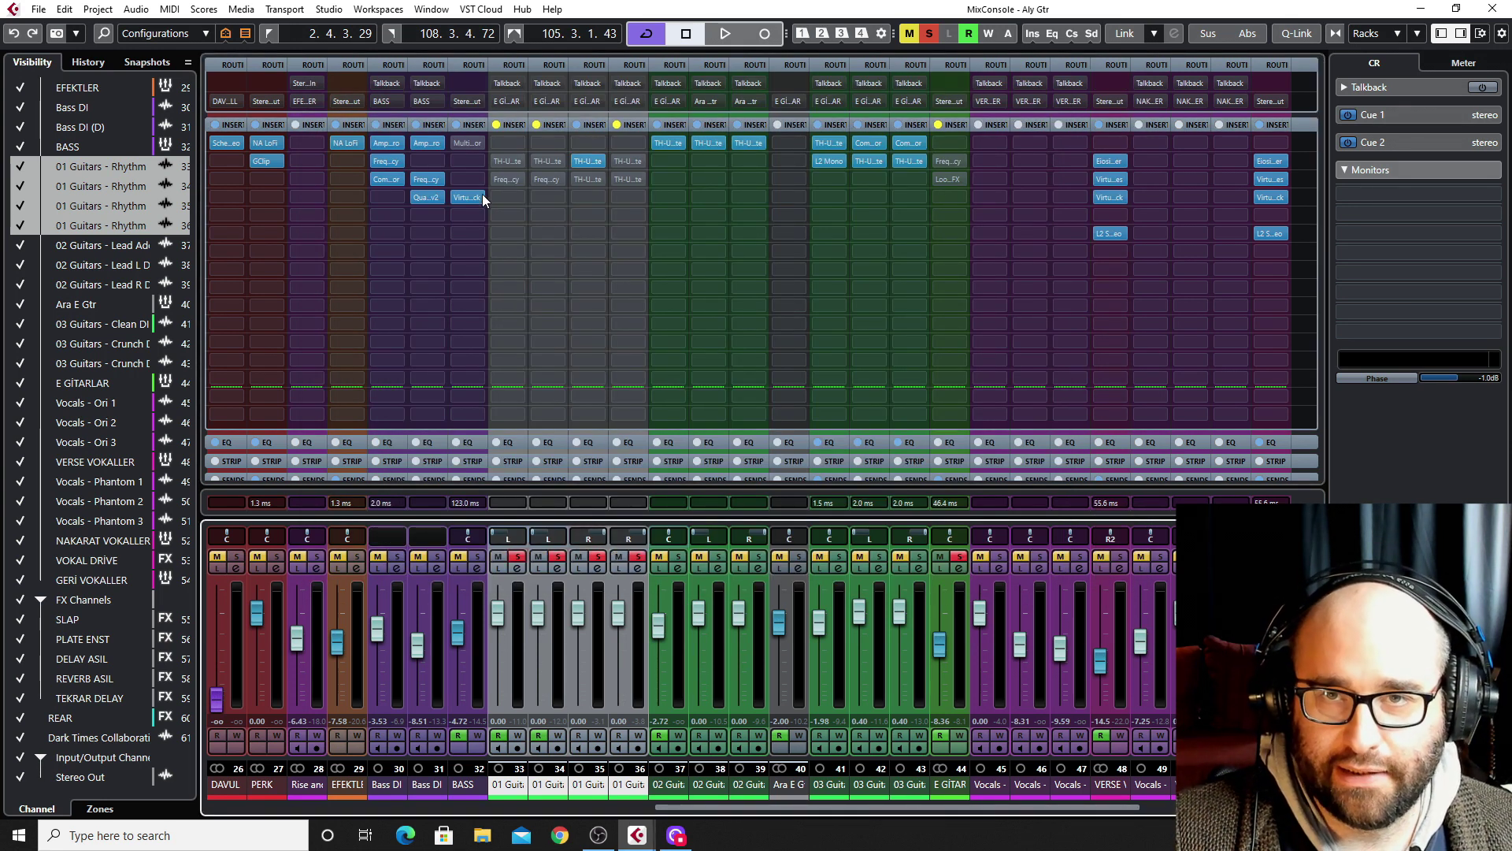
{"action": "left_click", "coordinate": [537, 161]}
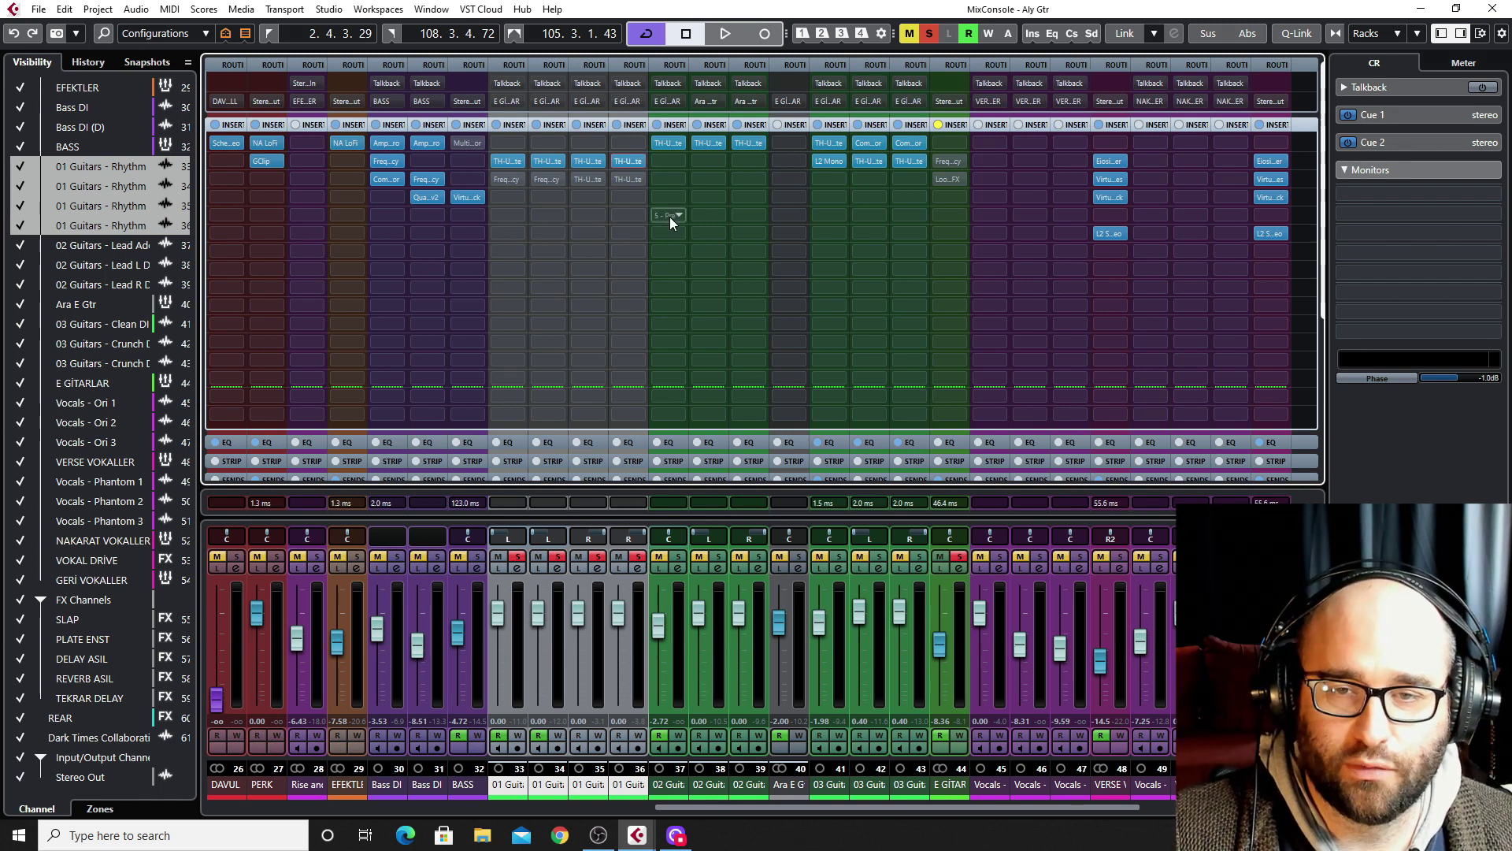
{"action": "key", "text": "space"}
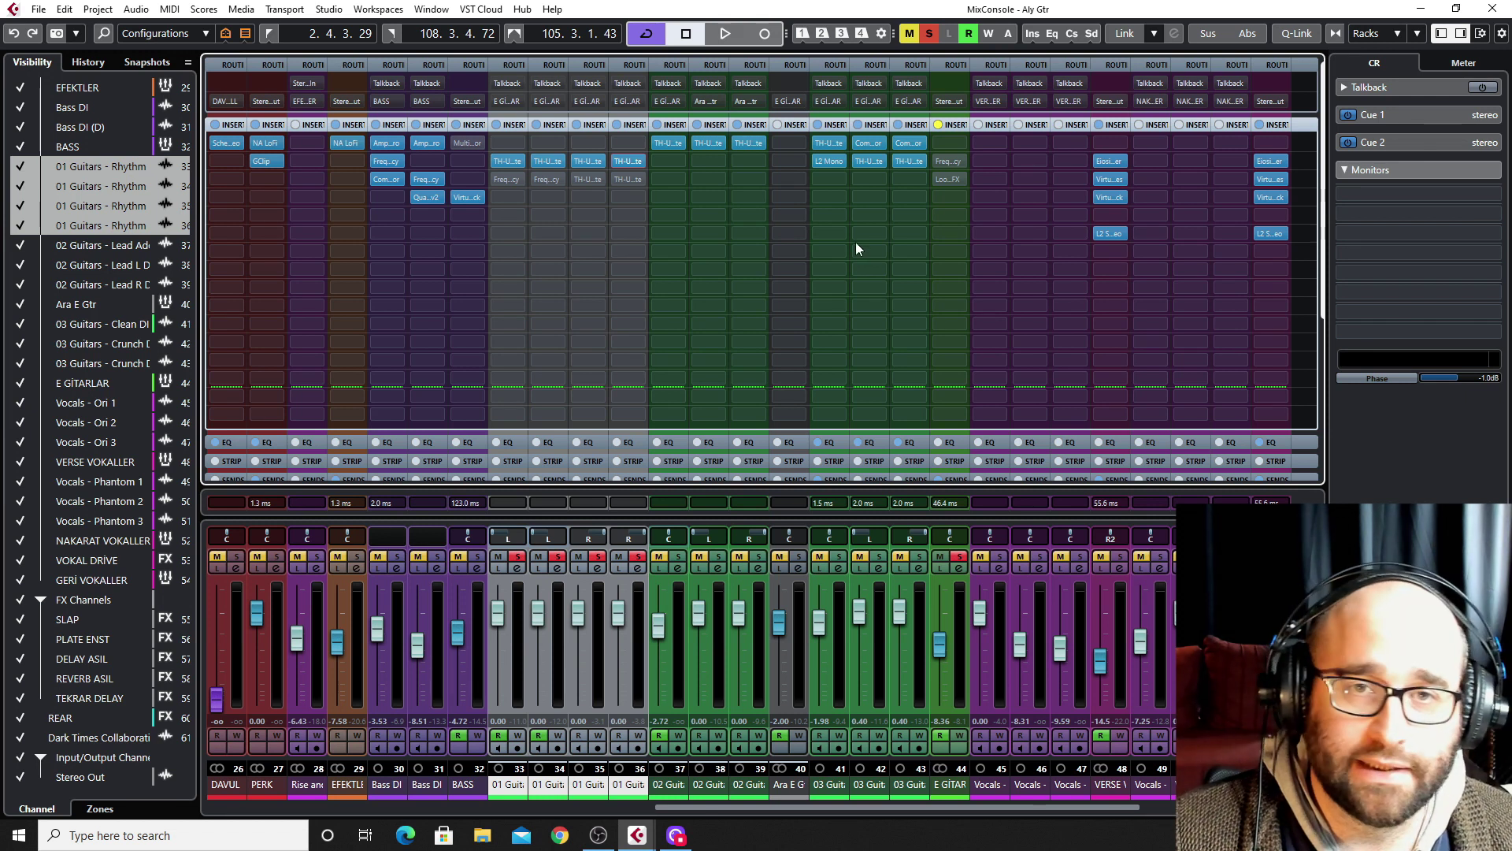
- Open the Frequency EQ on the E GİTARLAR group and compare it bypassed and active during playback, leaving it active
{"action": "left_click", "coordinate": [949, 160]}
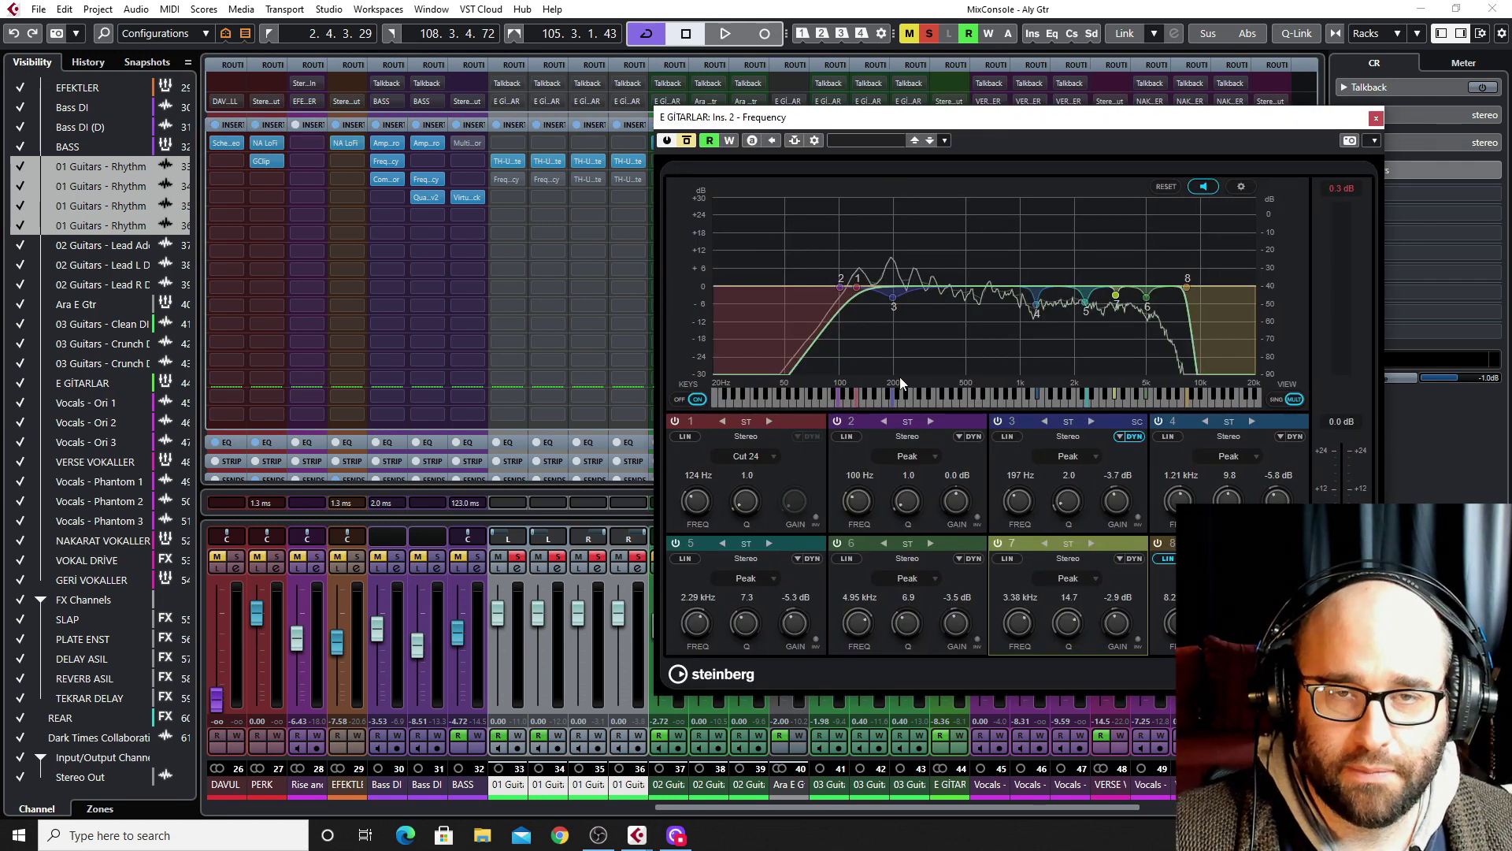
{"action": "left_click_drag", "start_coordinate": [1103, 117], "coordinate": [1046, 100]}
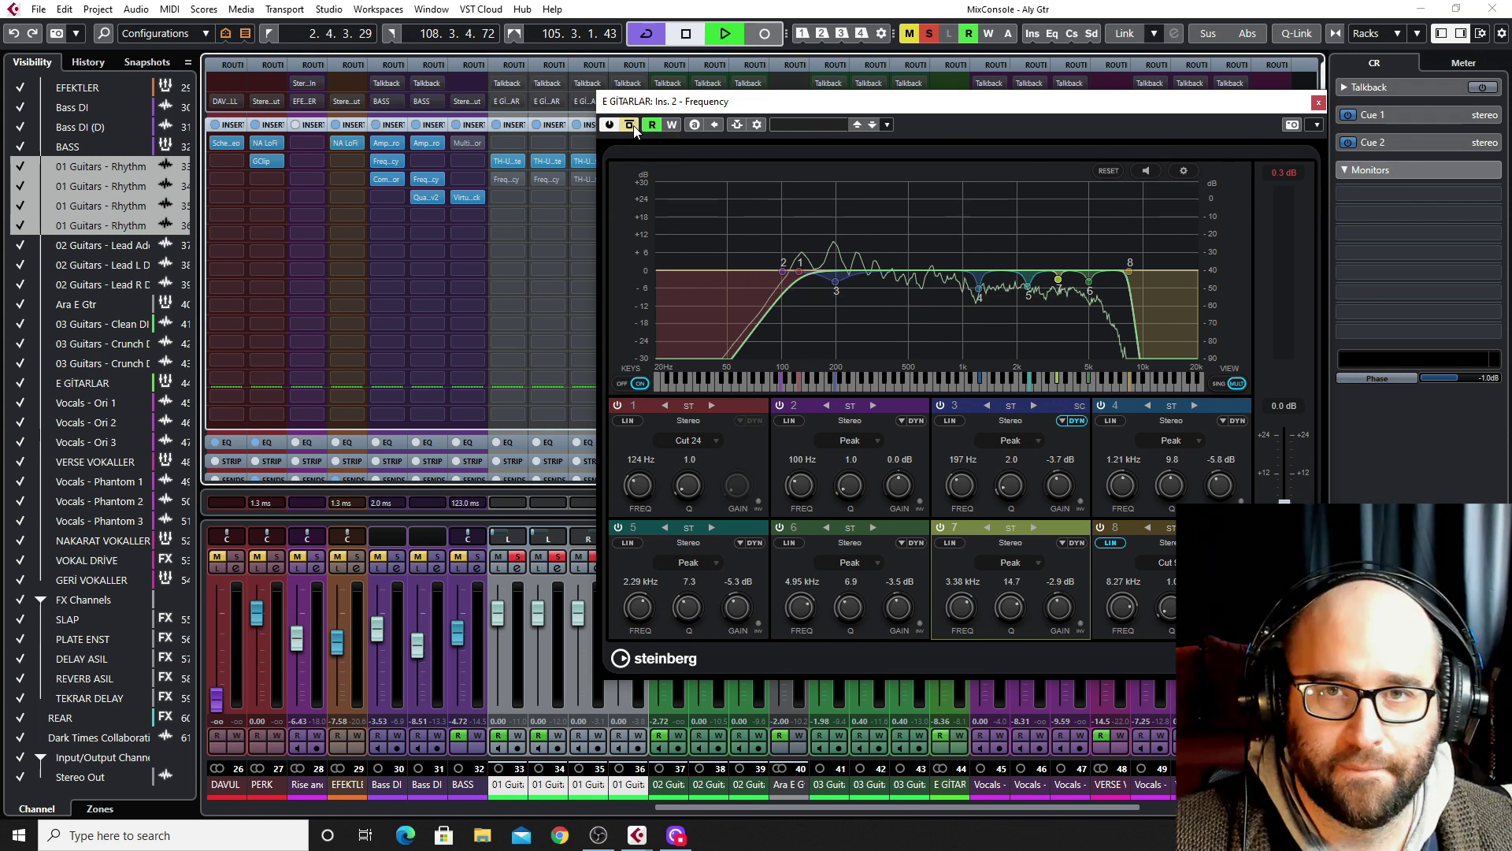
{"action": "key", "text": "space"}
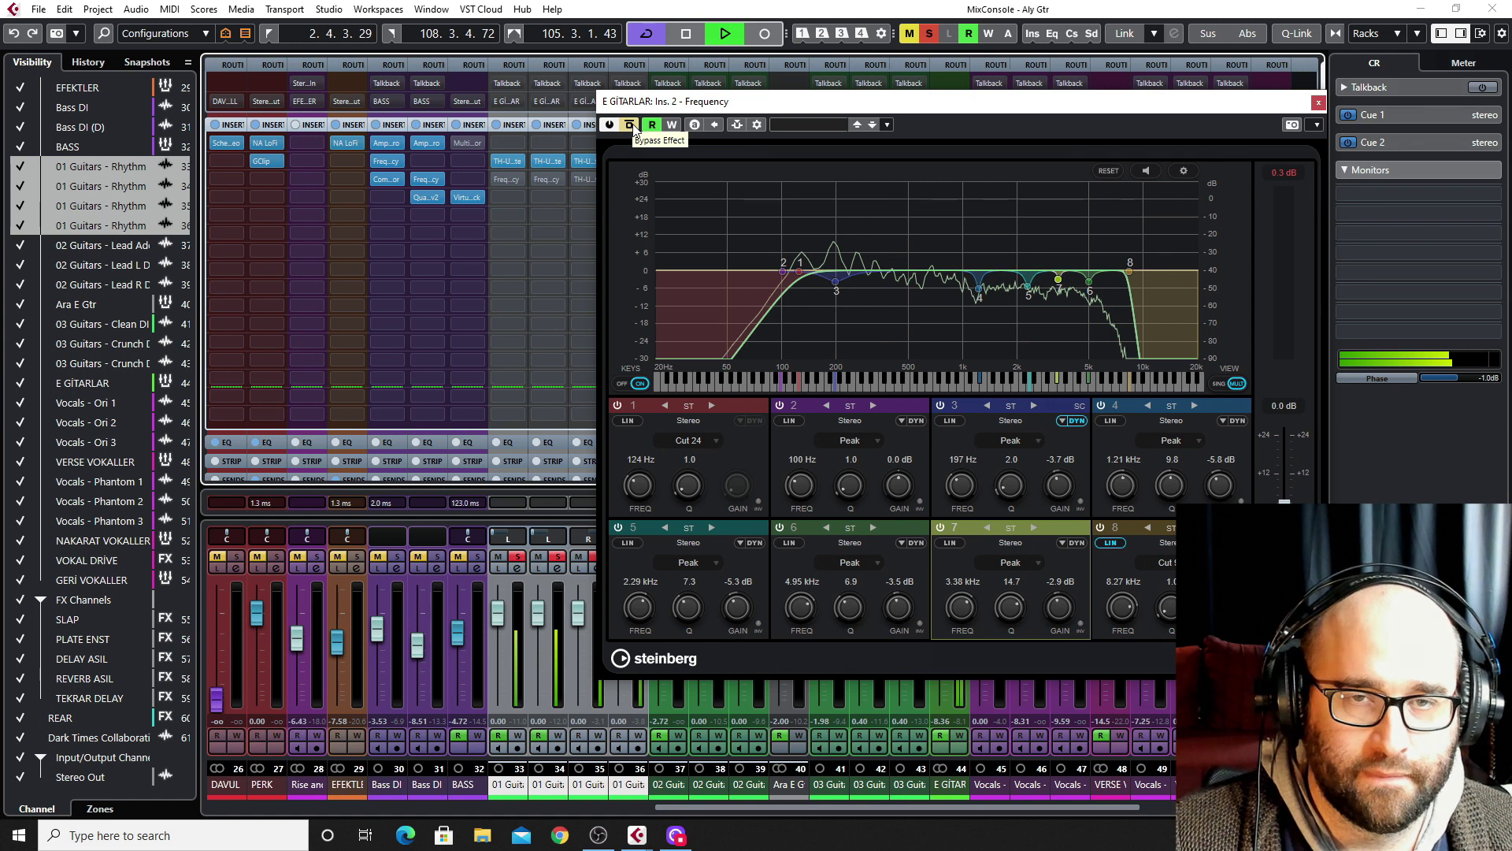
{"action": "left_click", "coordinate": [630, 125]}
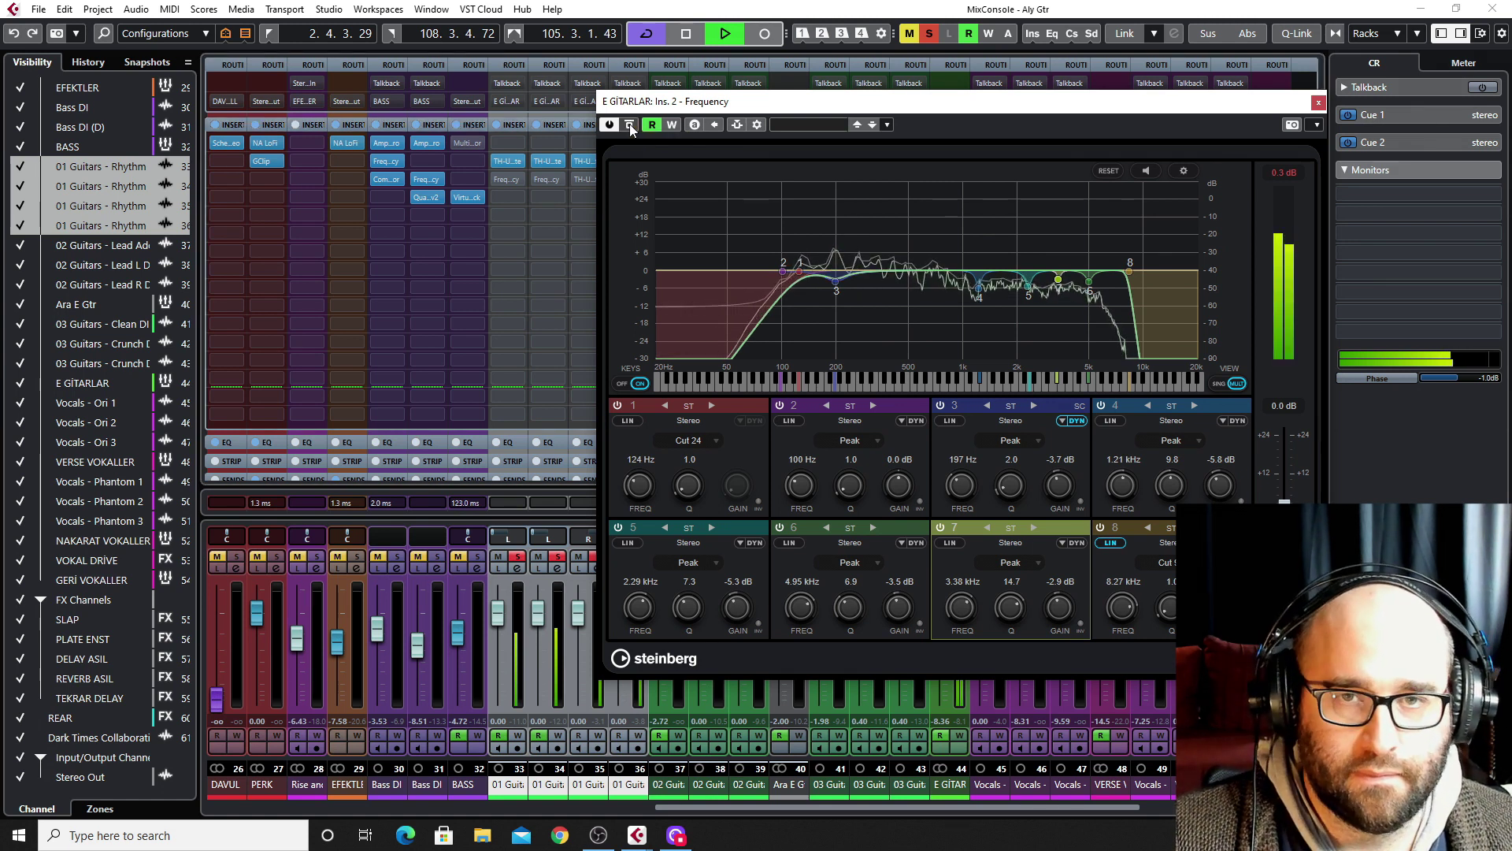
{"action": "left_click", "coordinate": [631, 124]}
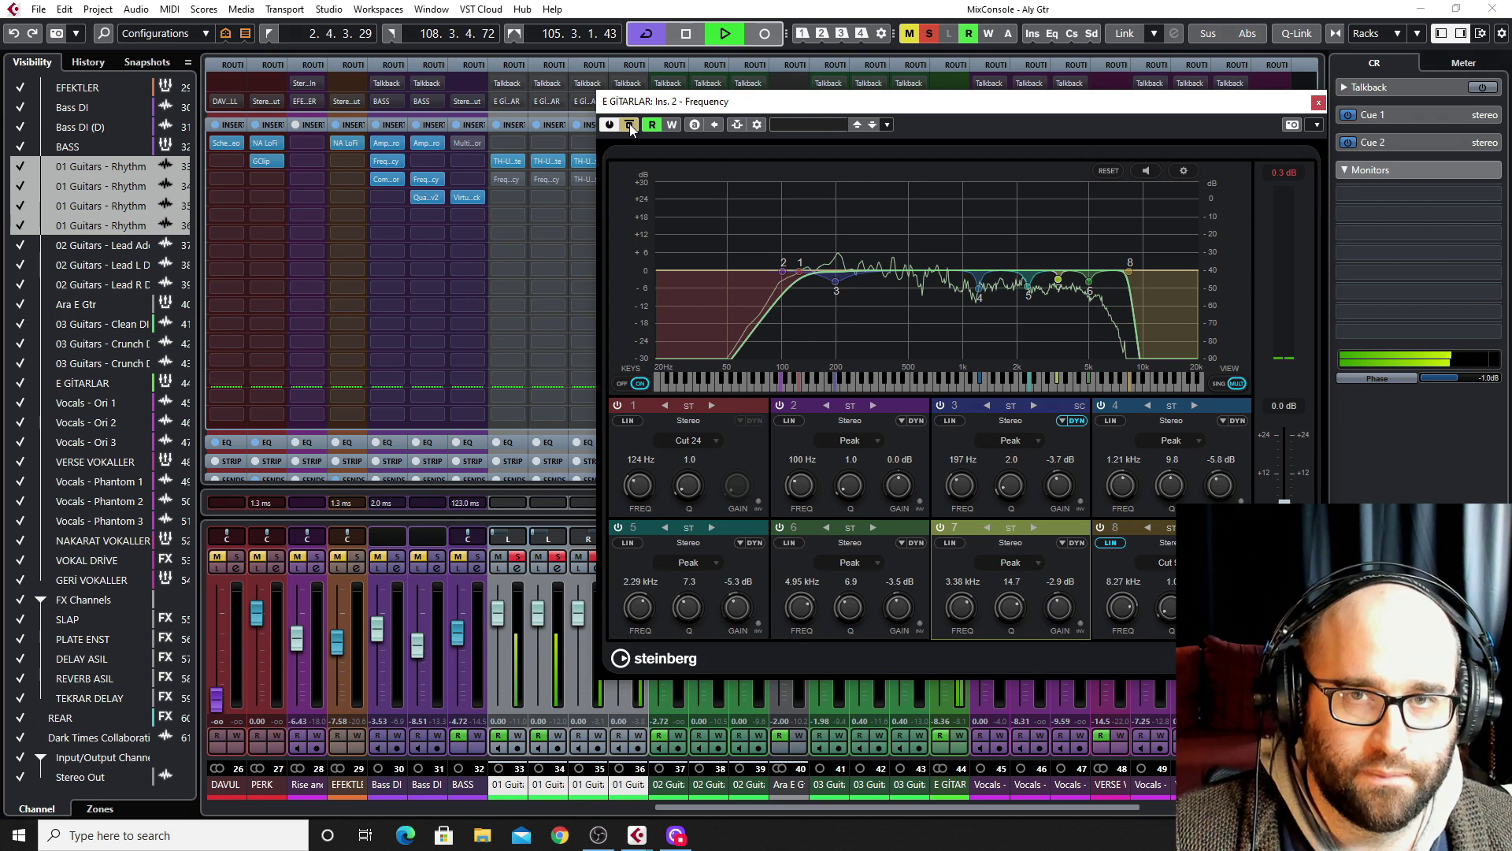
{"action": "left_click", "coordinate": [630, 124]}
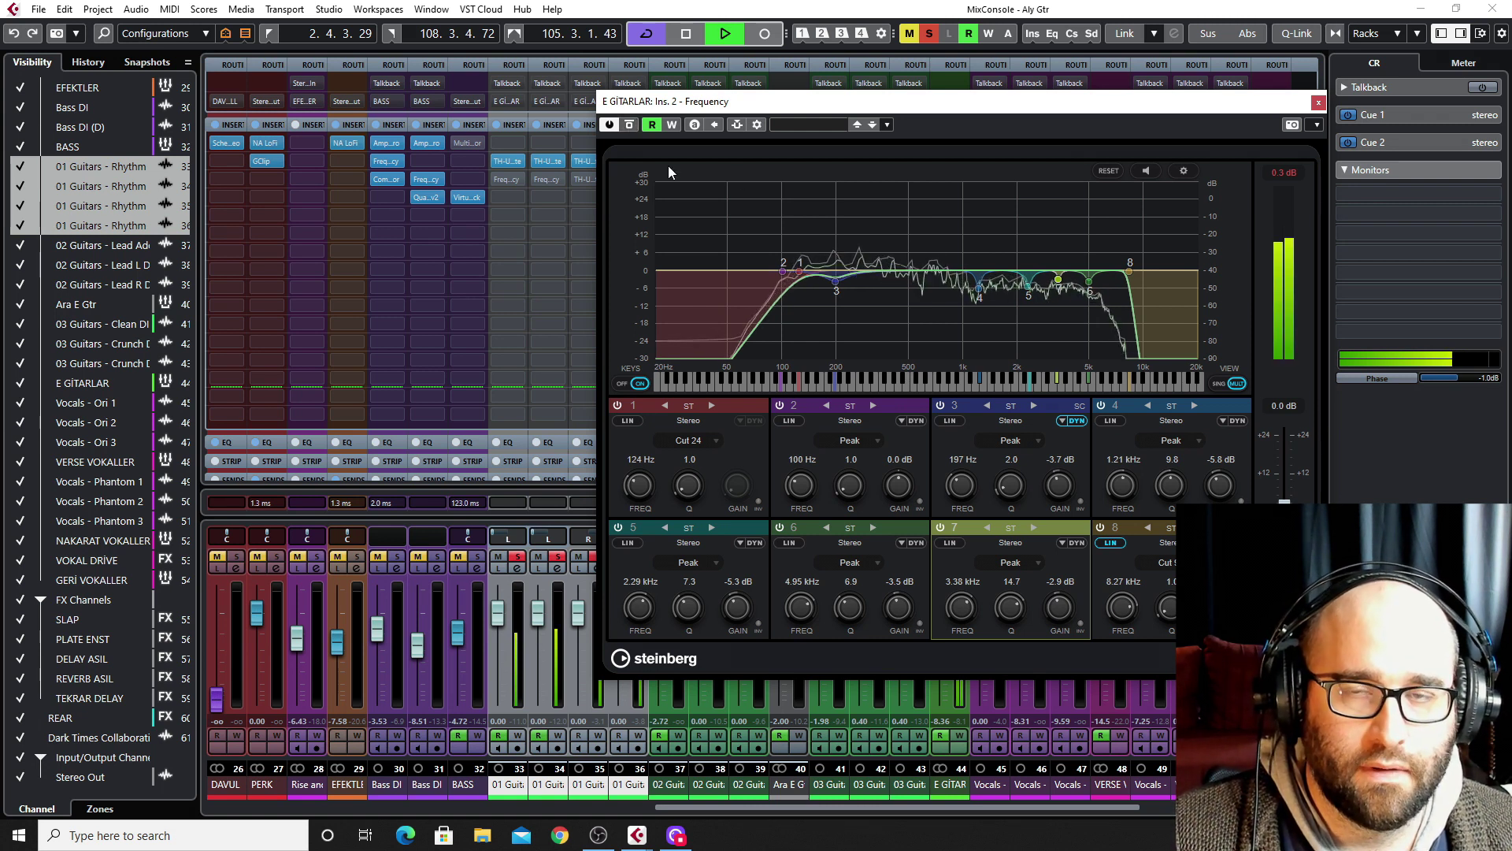
{"action": "key", "text": "space"}
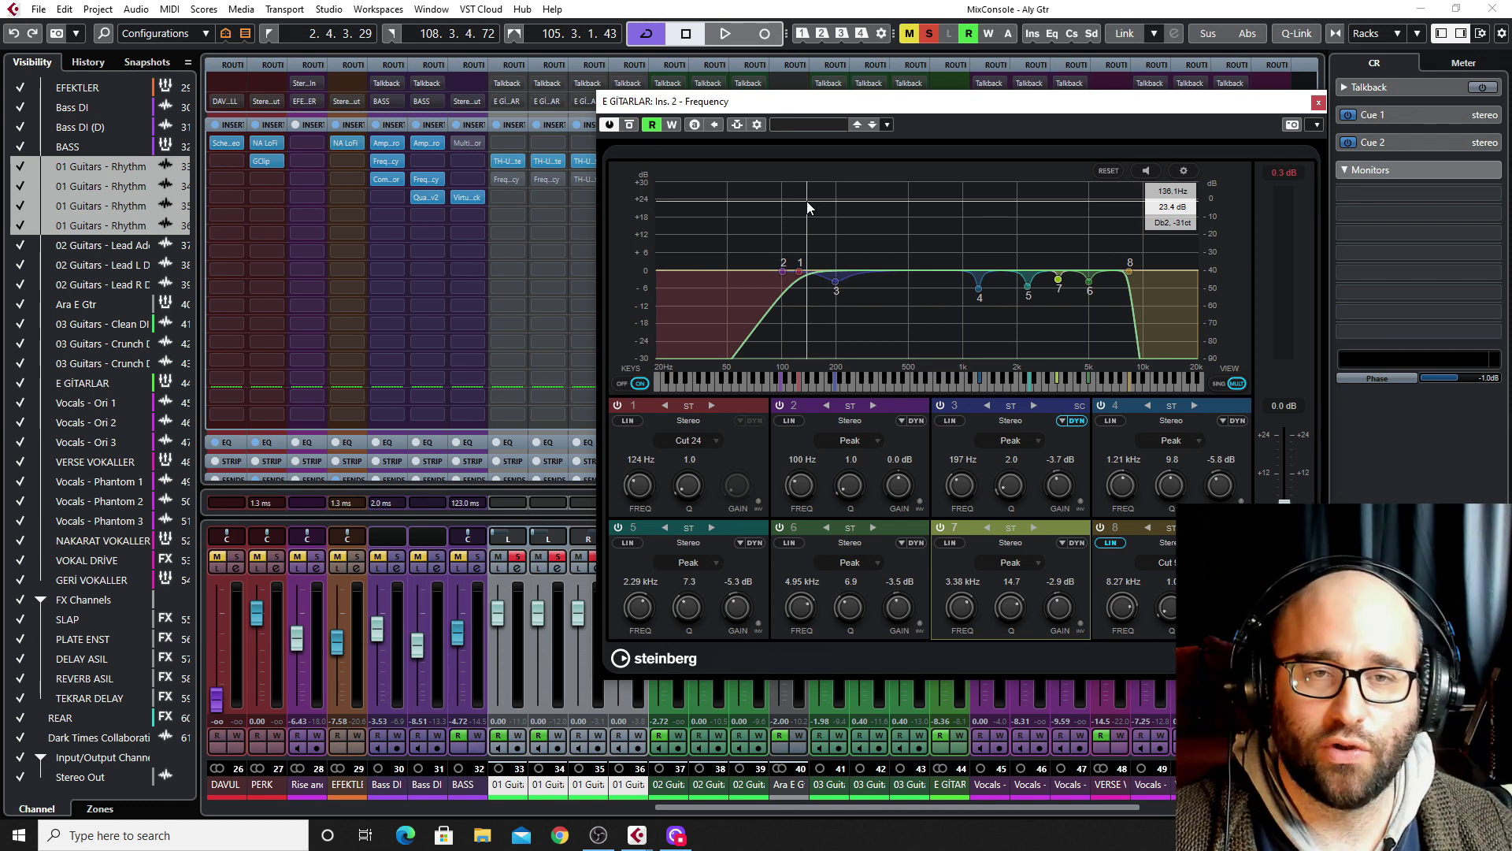
- Set the group EQ's band 5 gain to -4.8 dB and band 6 to 4.62 kHz and -4.2 dB while listening
{"action": "key", "text": "space"}
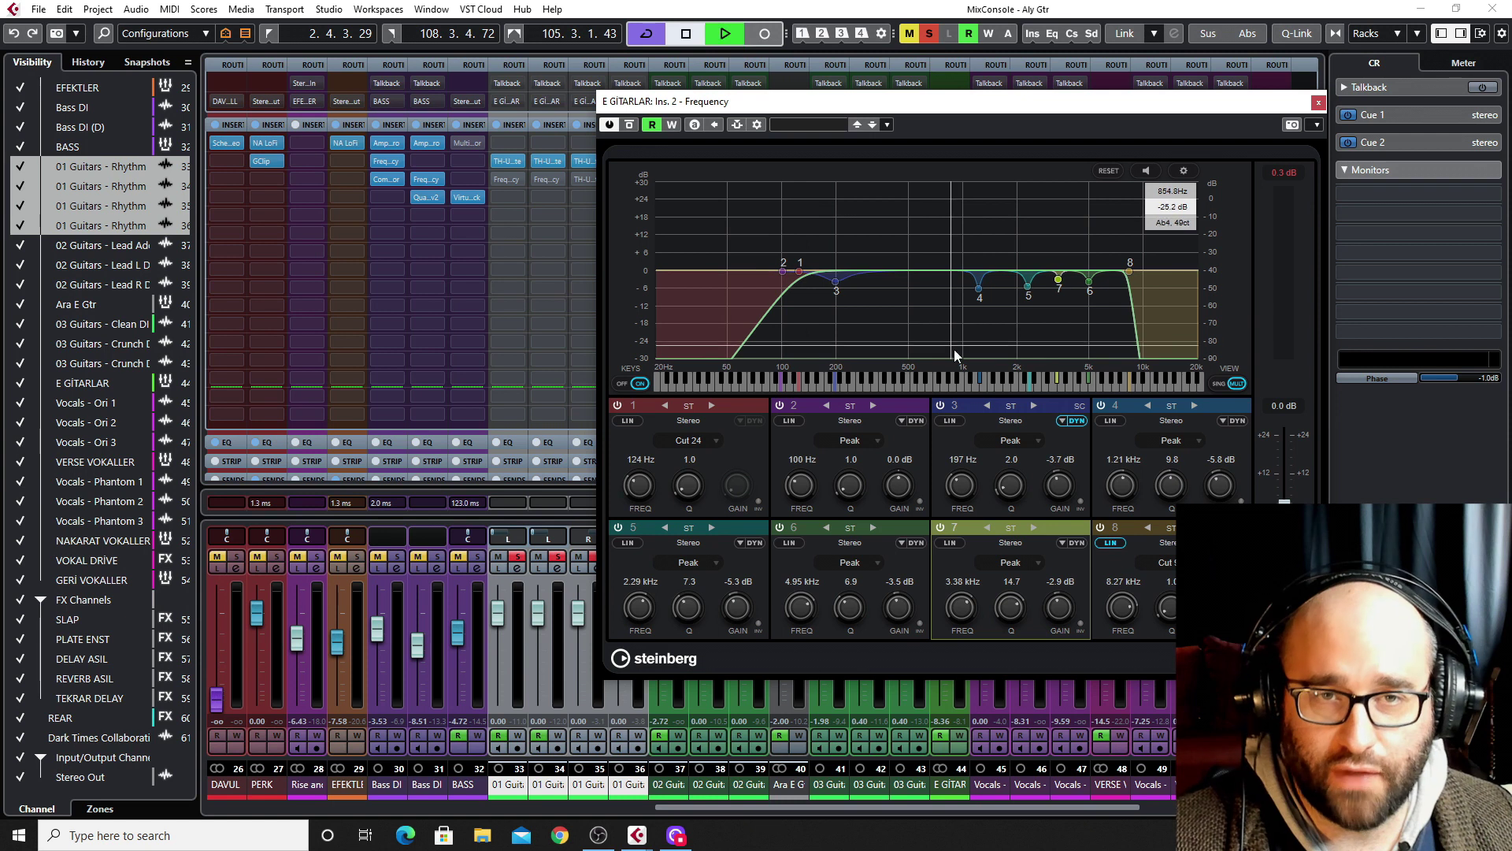
{"action": "key", "text": "space"}
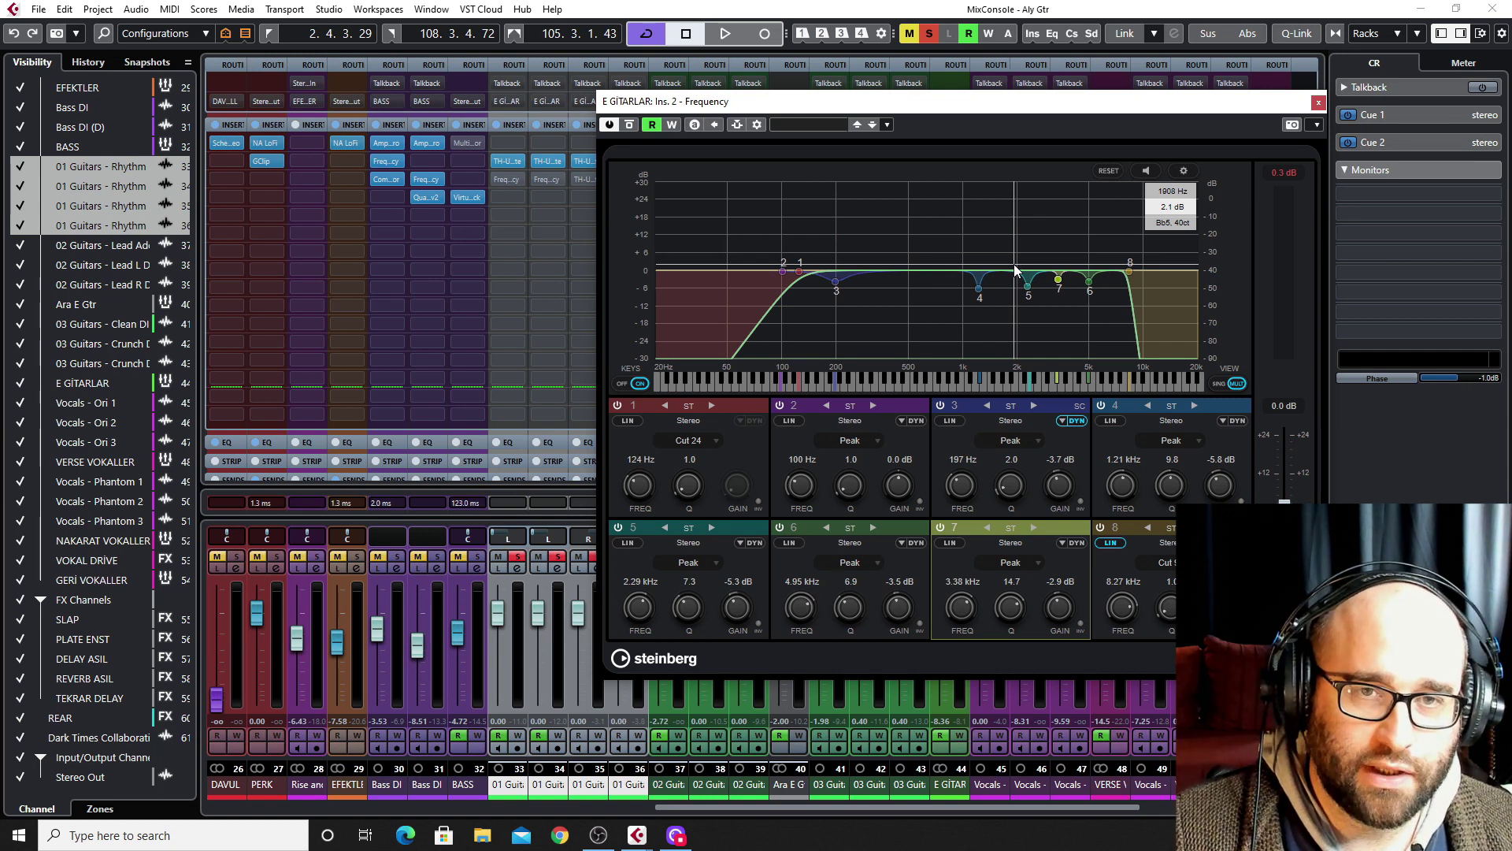
{"action": "key", "text": "space"}
{"action": "left_click_drag", "start_coordinate": [1027, 291], "coordinate": [1089, 282]}
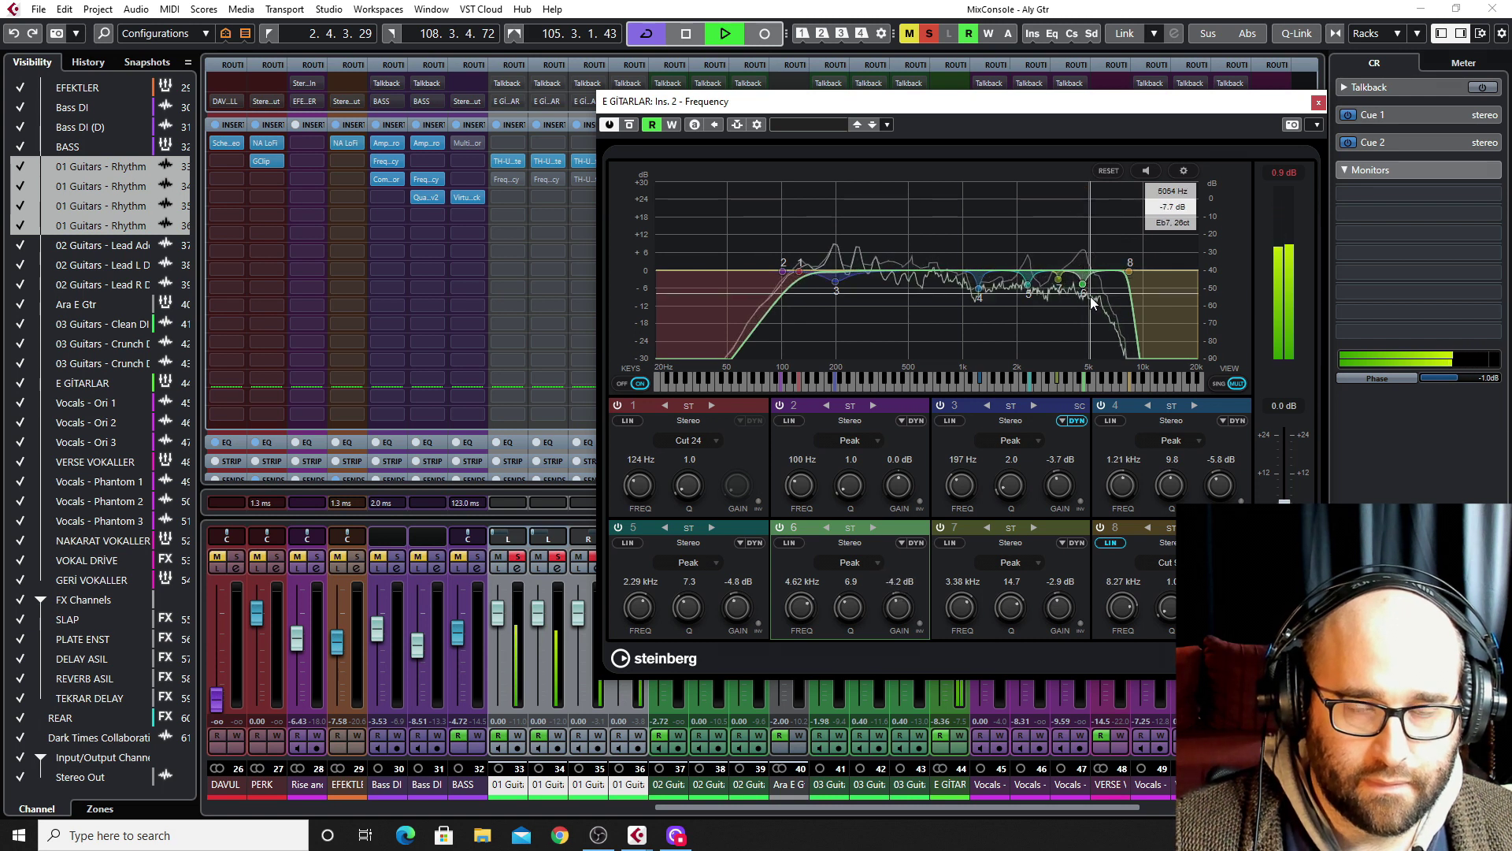
{"action": "key", "text": "space"}
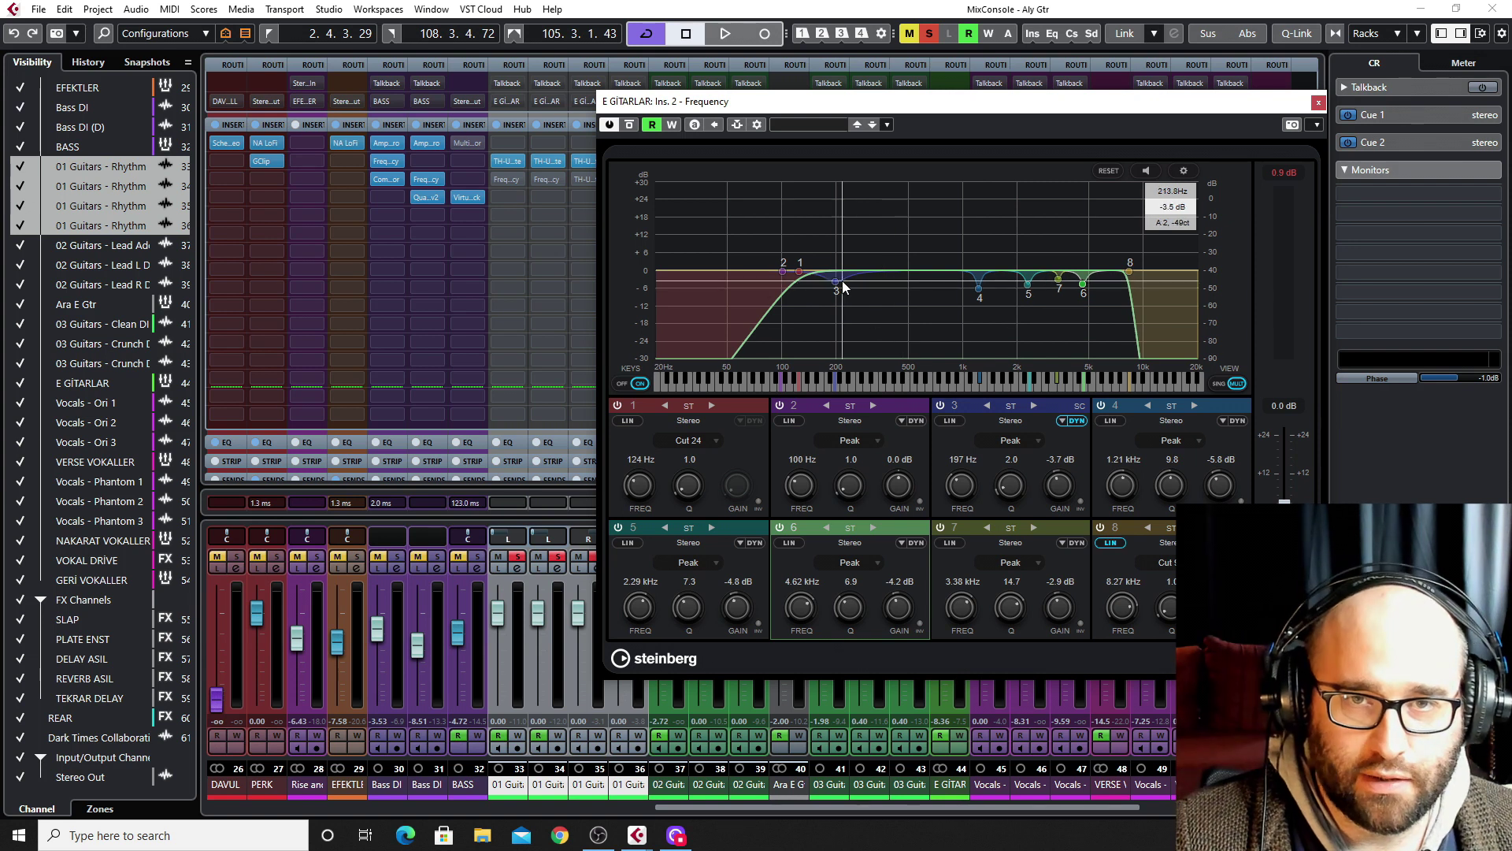
- Replay the rhythm guitars through the group EQ, close it, and look at the LoopMash FX insert on E GİTARLAR
{"action": "key", "text": "space"}
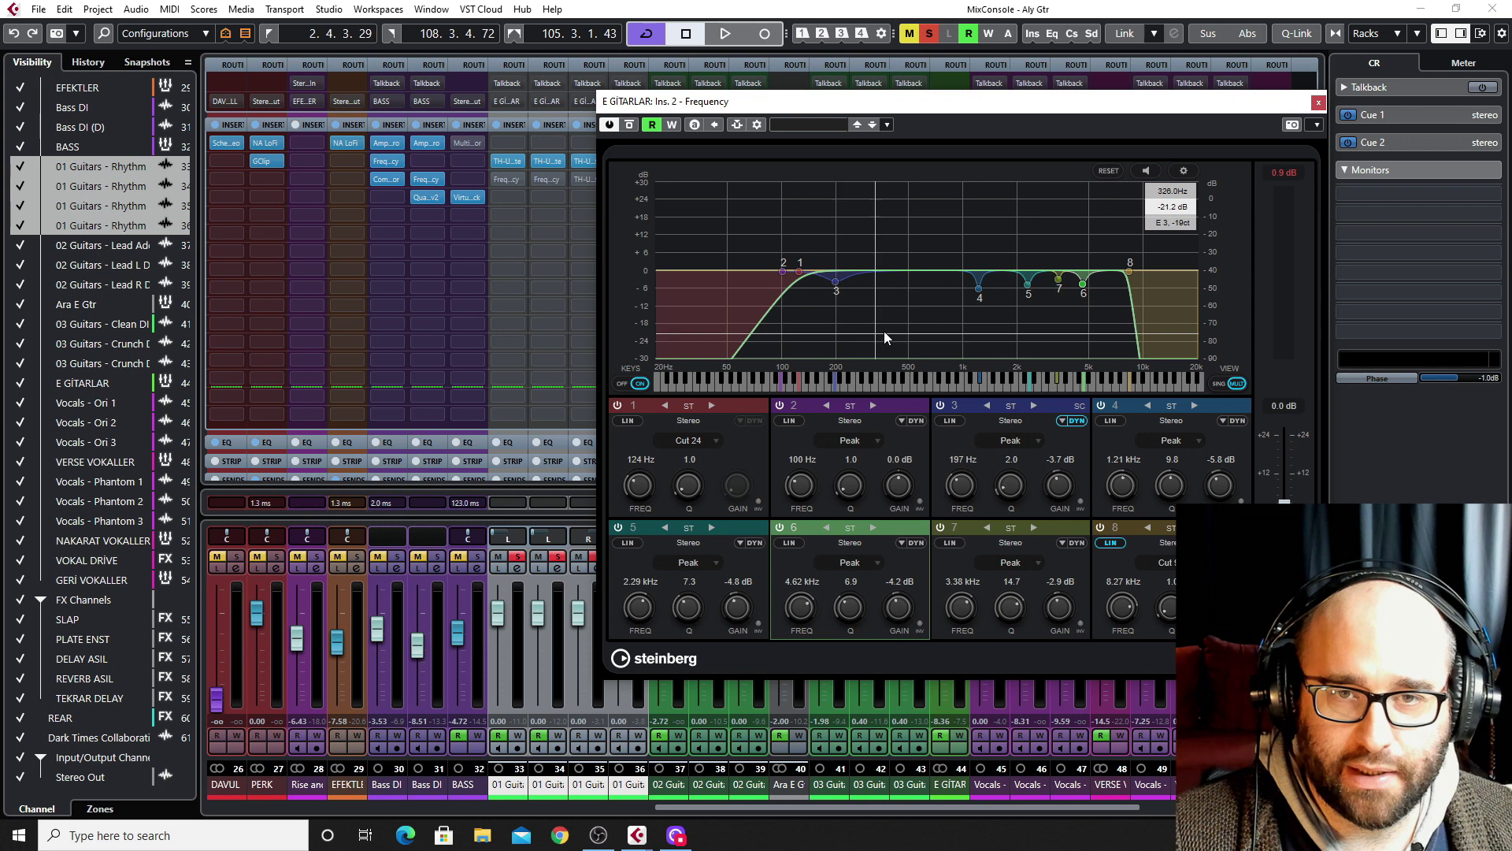
{"action": "key", "text": "space"}
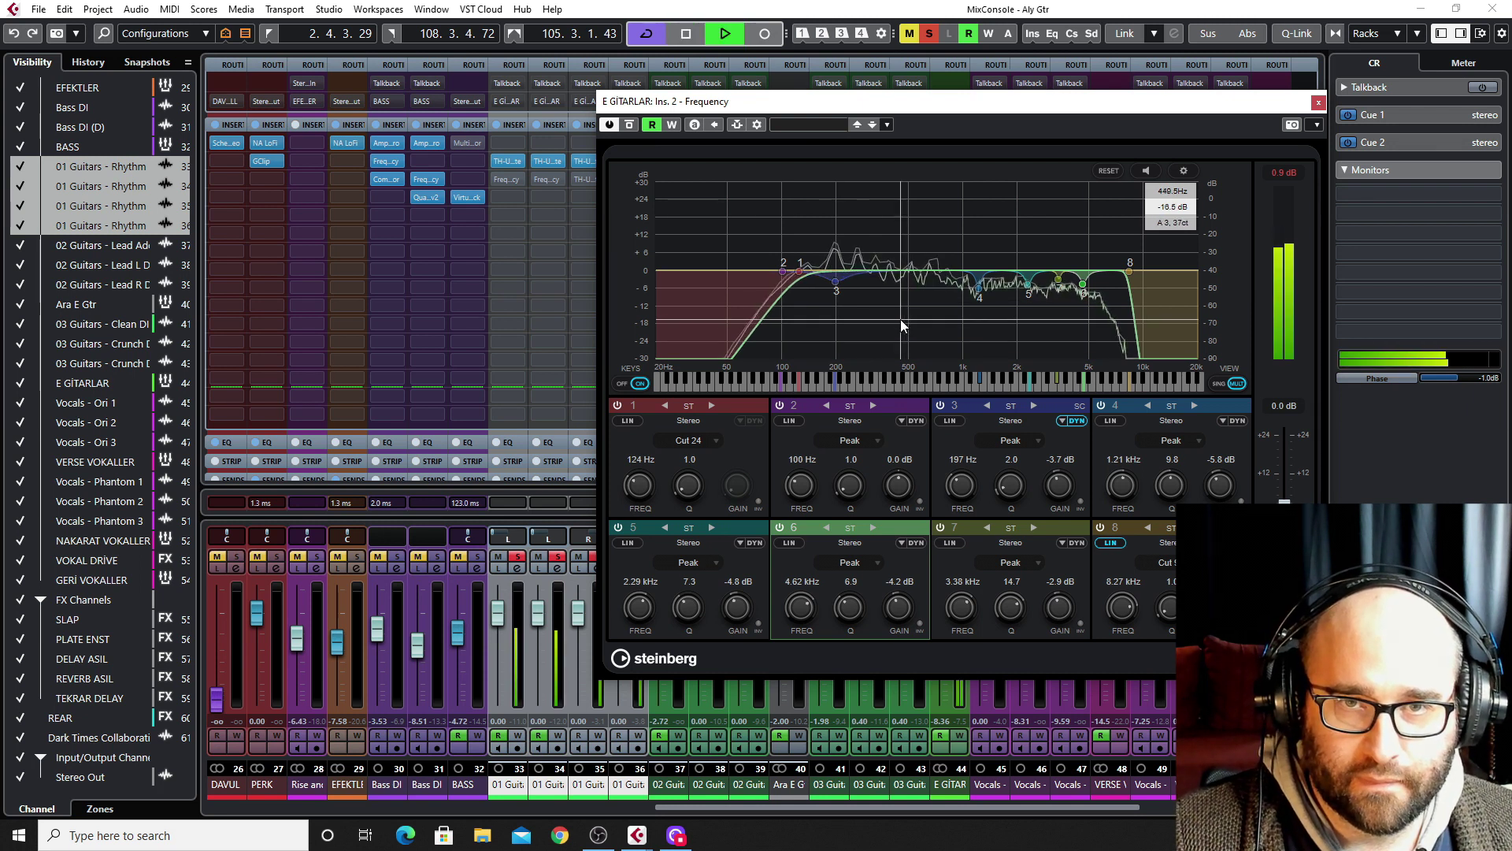
{"action": "key", "text": "space"}
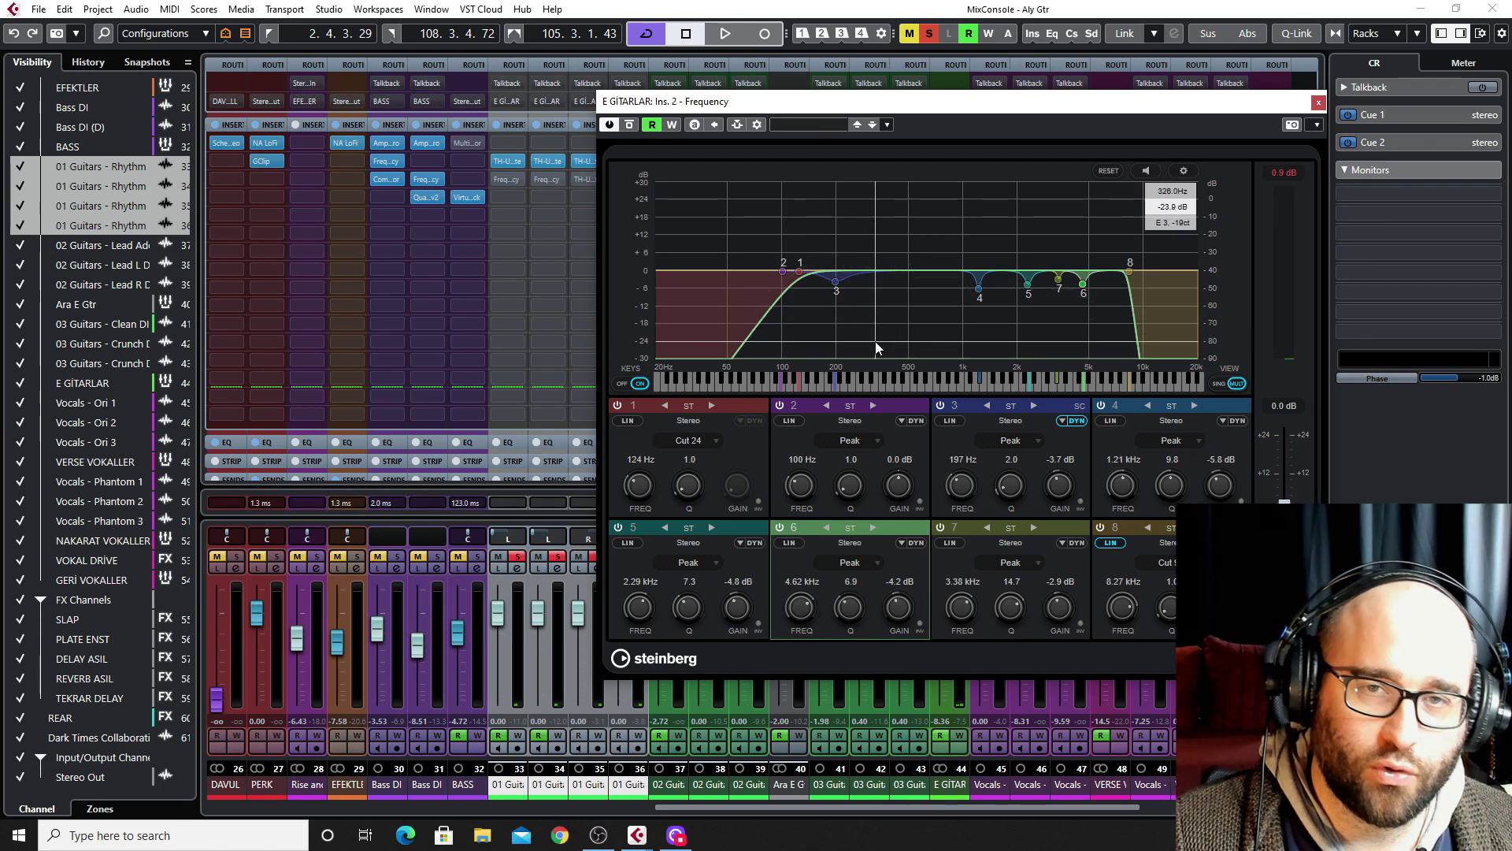
{"action": "left_click", "coordinate": [1318, 102]}
{"action": "left_click", "coordinate": [951, 179]}
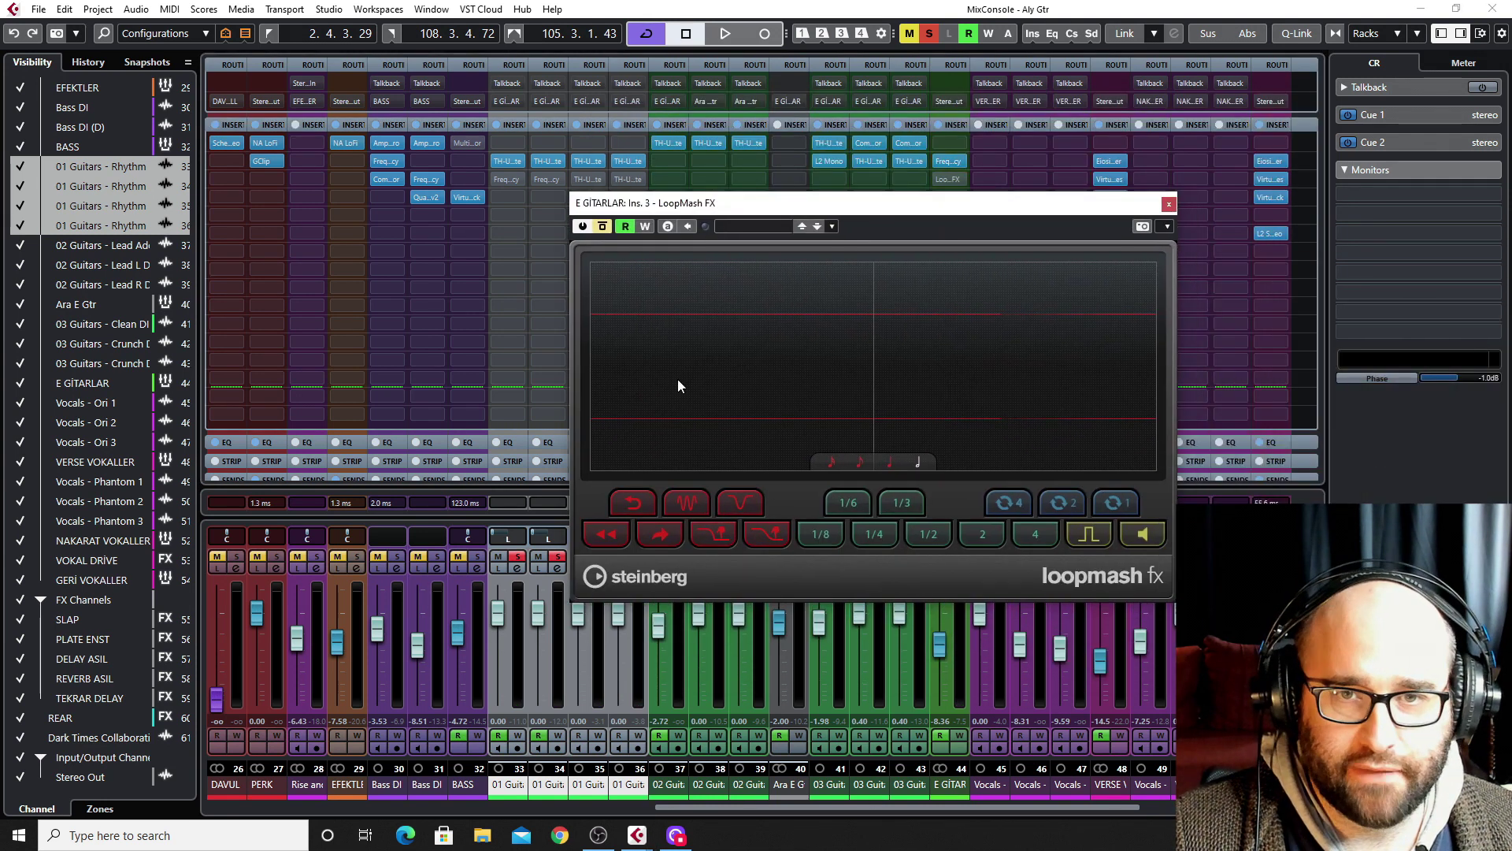
{"action": "left_click", "coordinate": [1169, 204]}
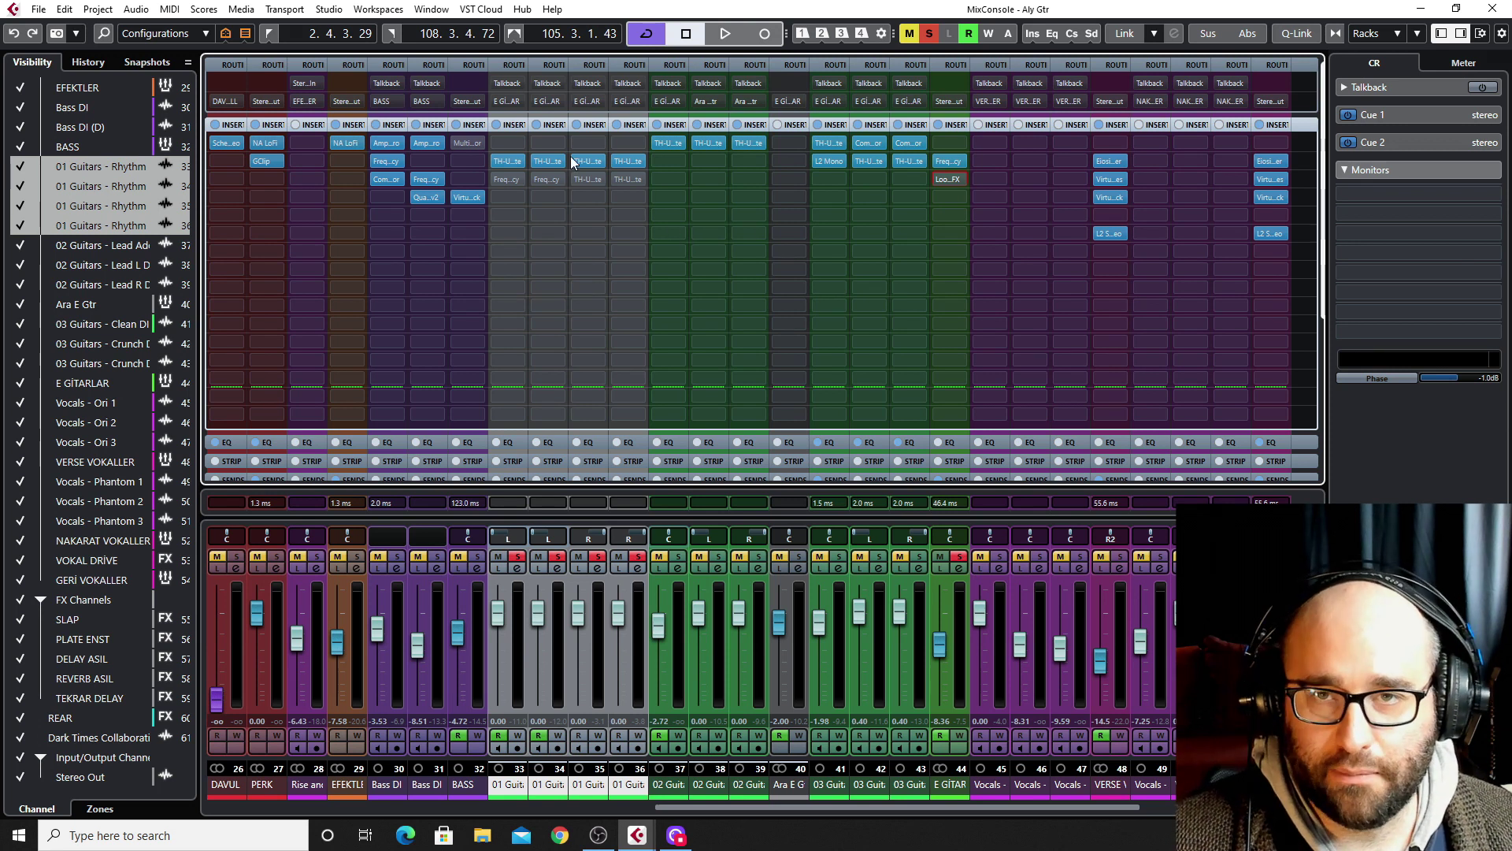
- Activate the second TH-U Slate insert on Rhythm DI 1 Right and go through its Diode250 pedal, England BurnSphere amp and cabinet
{"action": "left_click", "coordinate": [587, 179]}
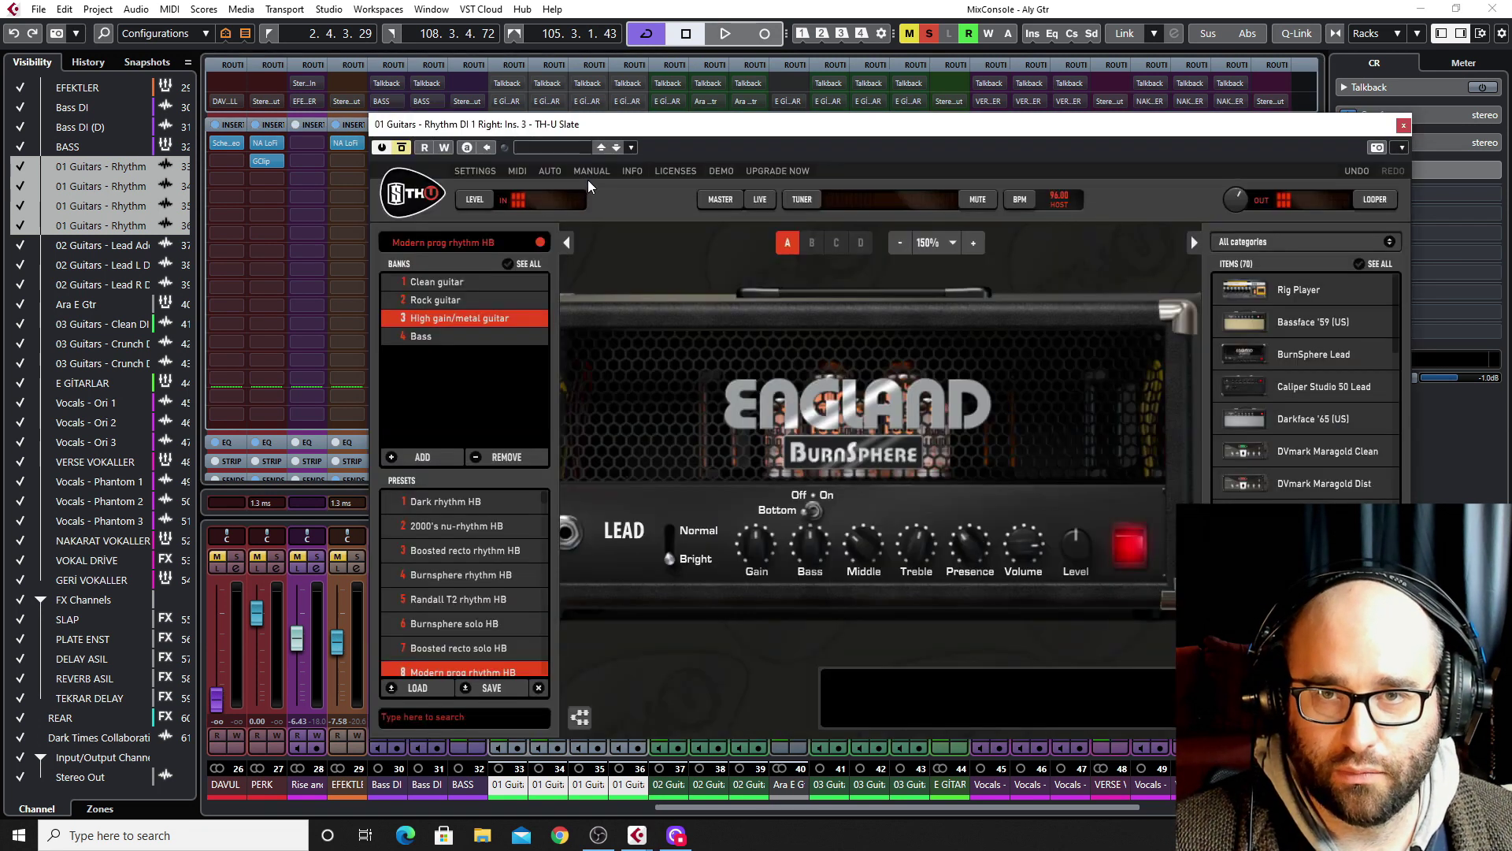
{"action": "left_click", "coordinate": [932, 709]}
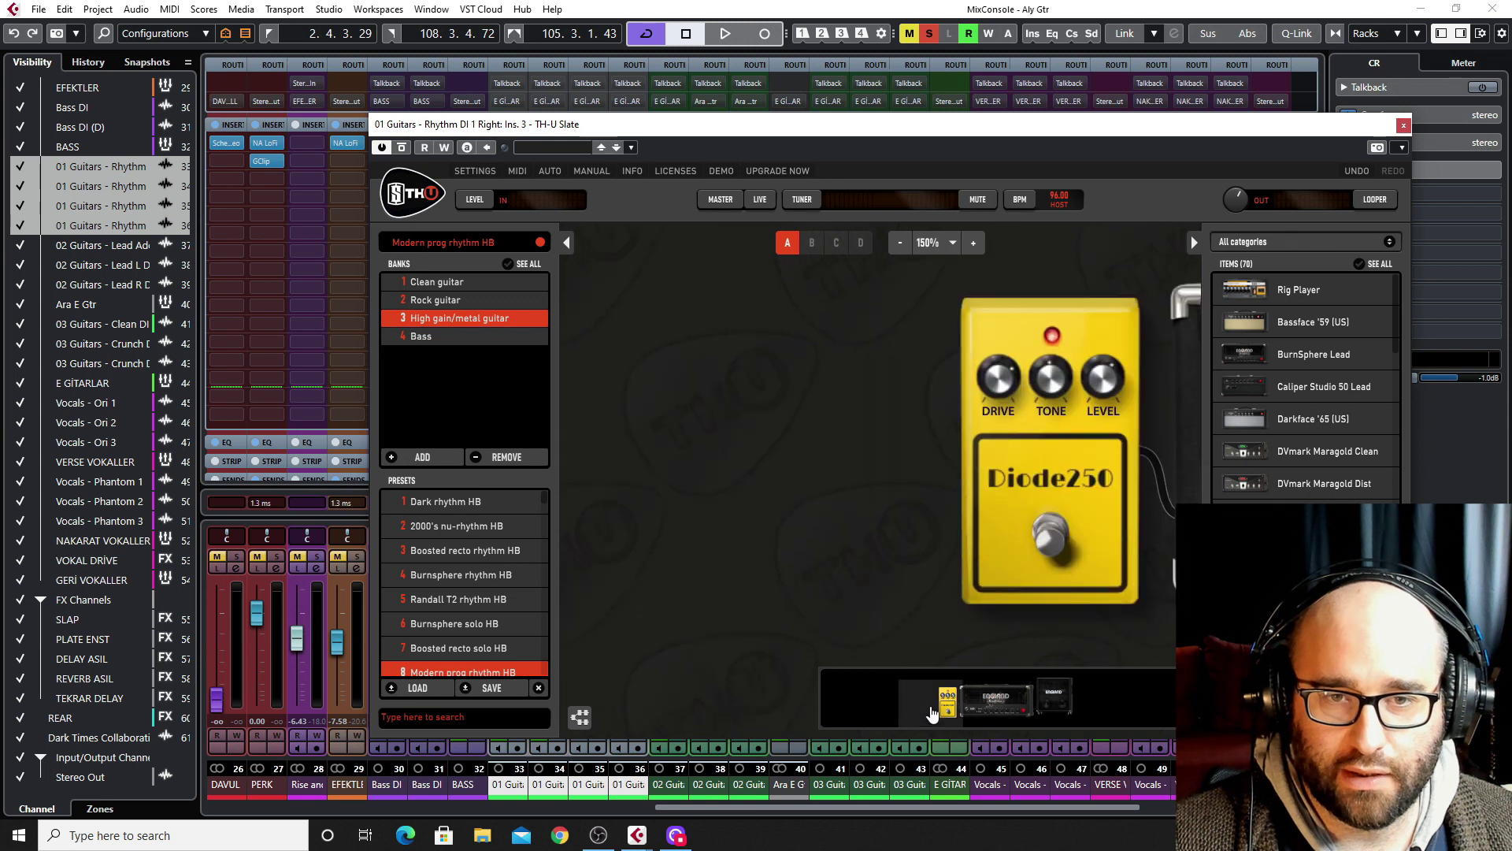
{"action": "left_click", "coordinate": [974, 703]}
{"action": "left_click", "coordinate": [955, 713]}
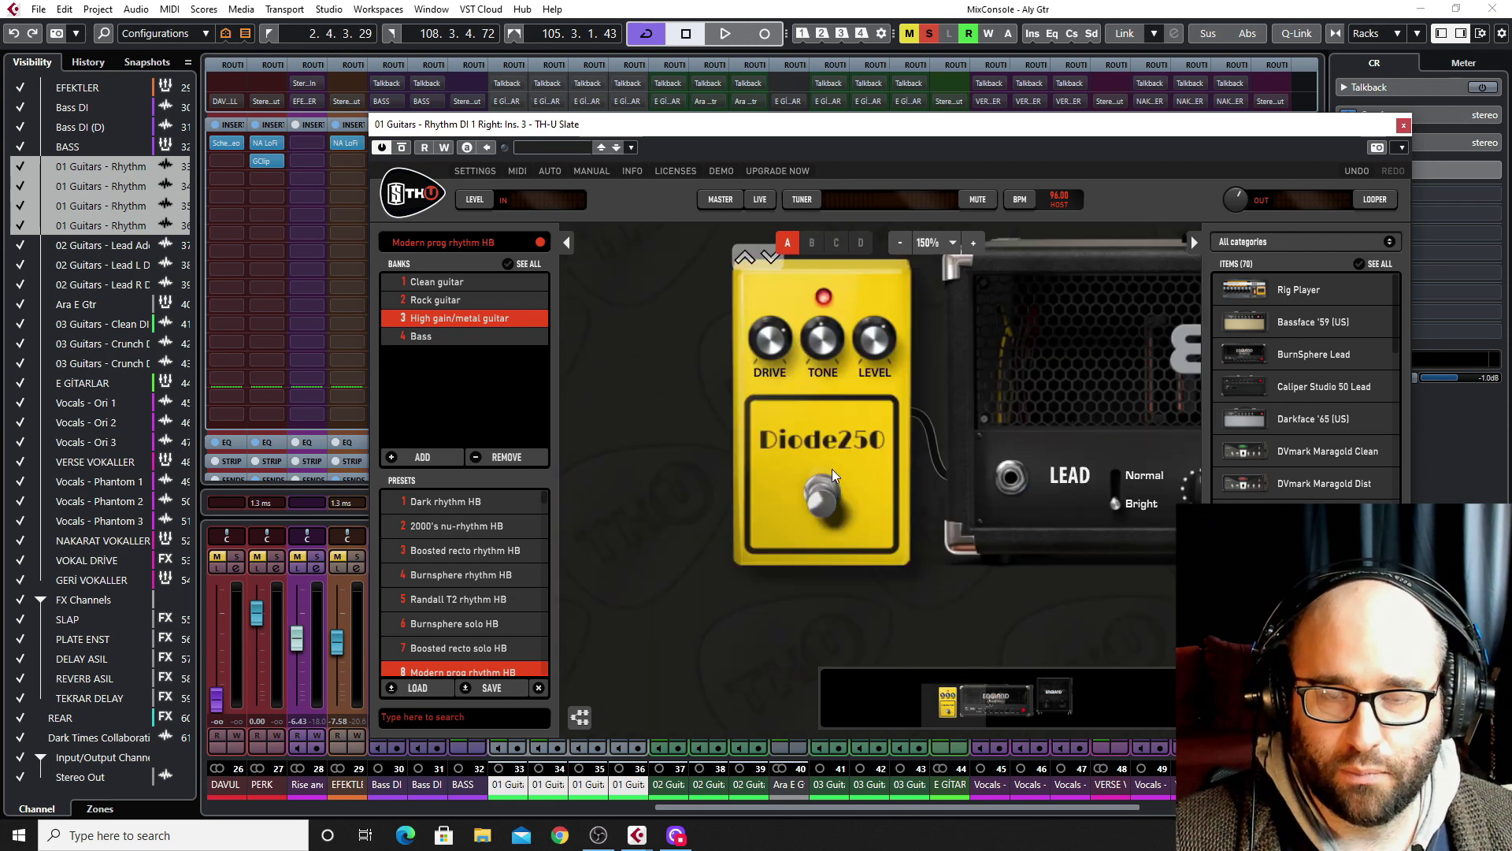
{"action": "left_click", "coordinate": [1003, 713]}
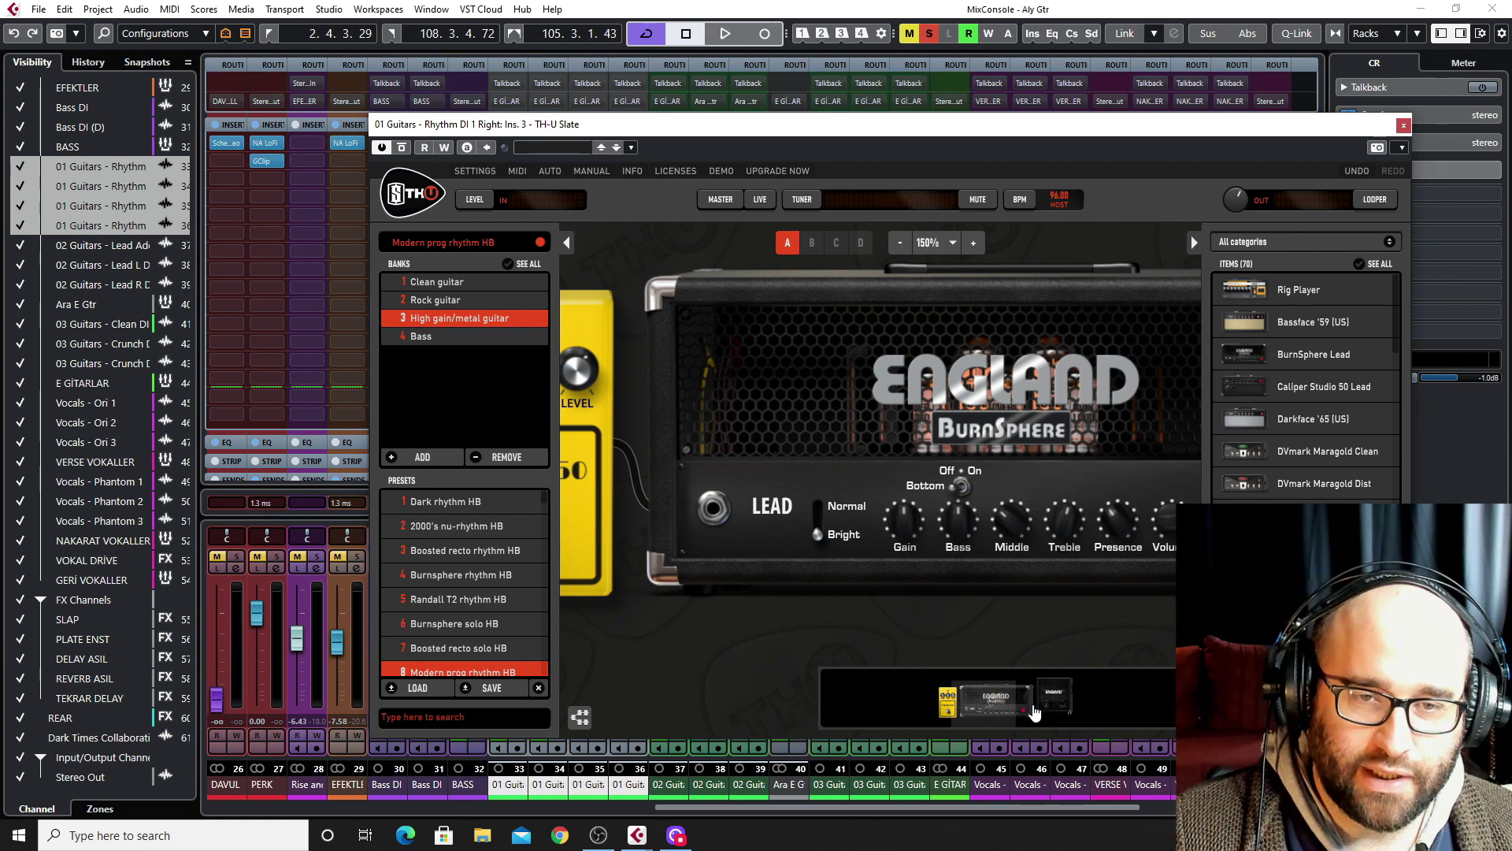
{"action": "left_click", "coordinate": [1060, 706]}
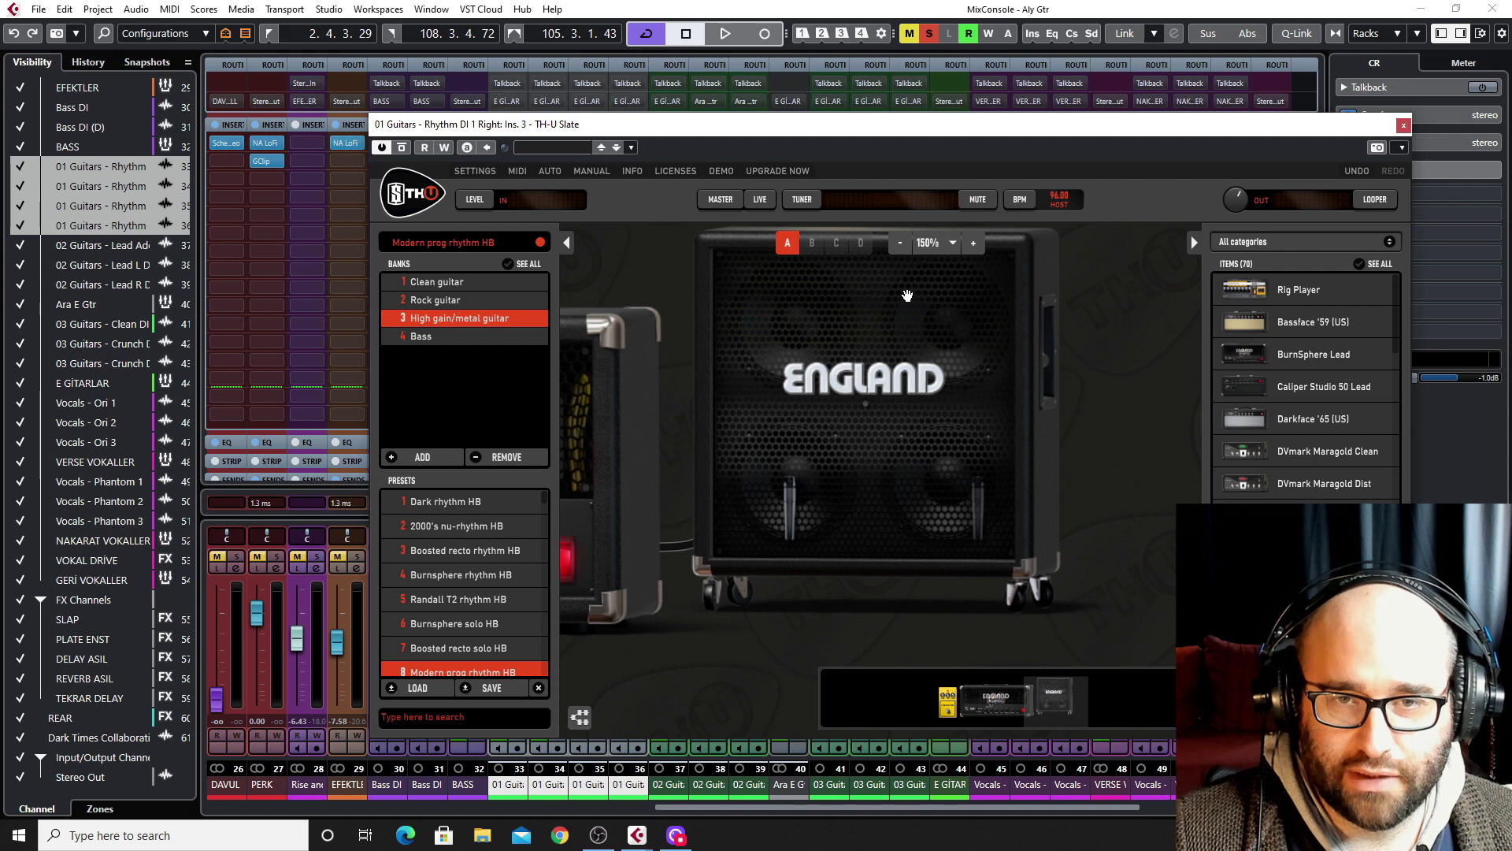
{"action": "left_click", "coordinate": [994, 709]}
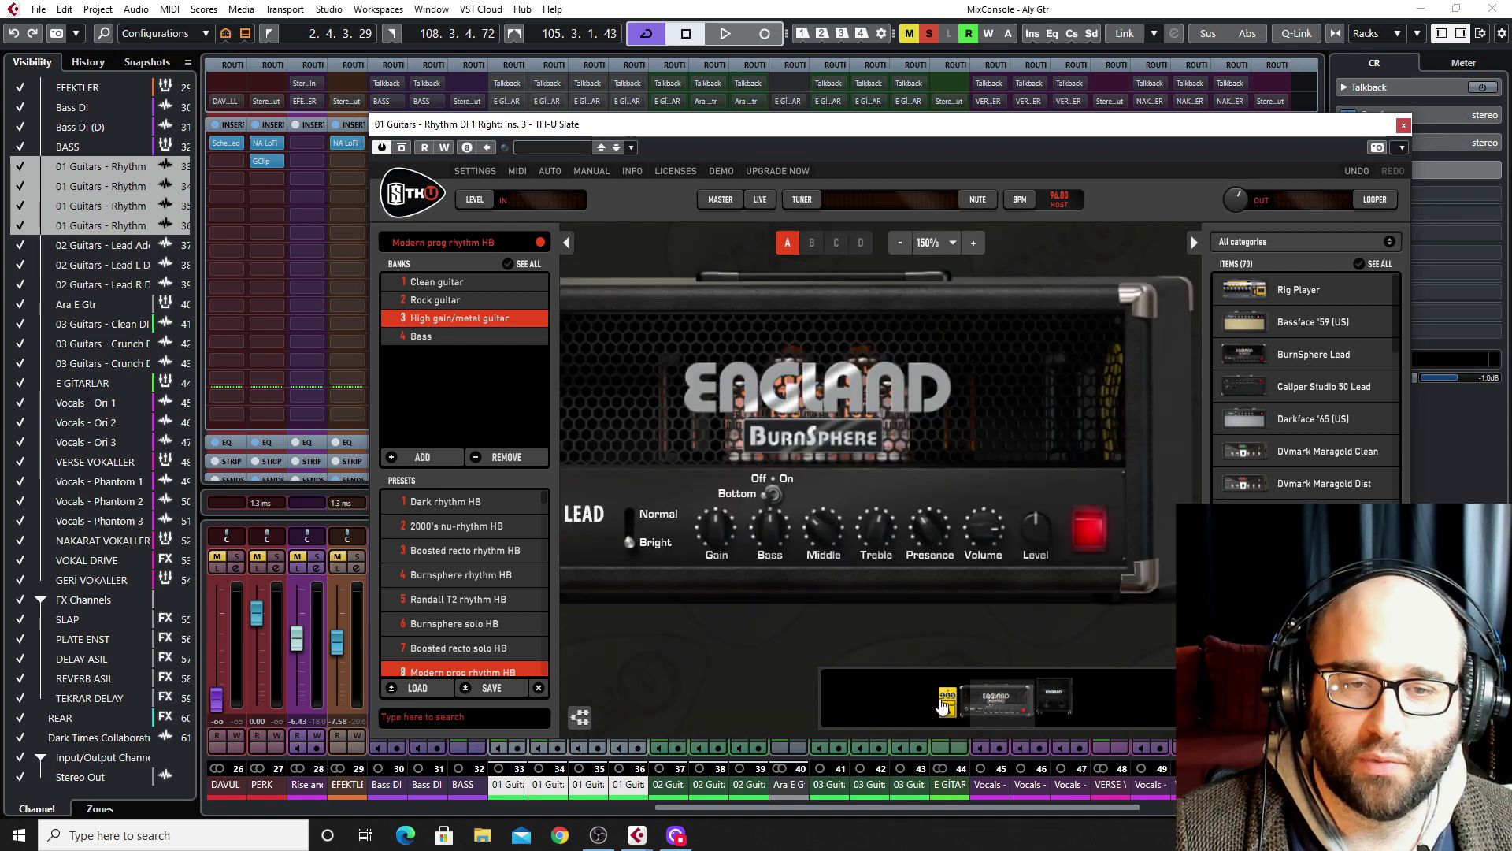
- View the Diode250 pedal and England BurnSphere amp once more, then close TH-U Slate on Rhythm DI 1 Right
{"action": "left_click", "coordinate": [946, 705]}
{"action": "left_click", "coordinate": [991, 712]}
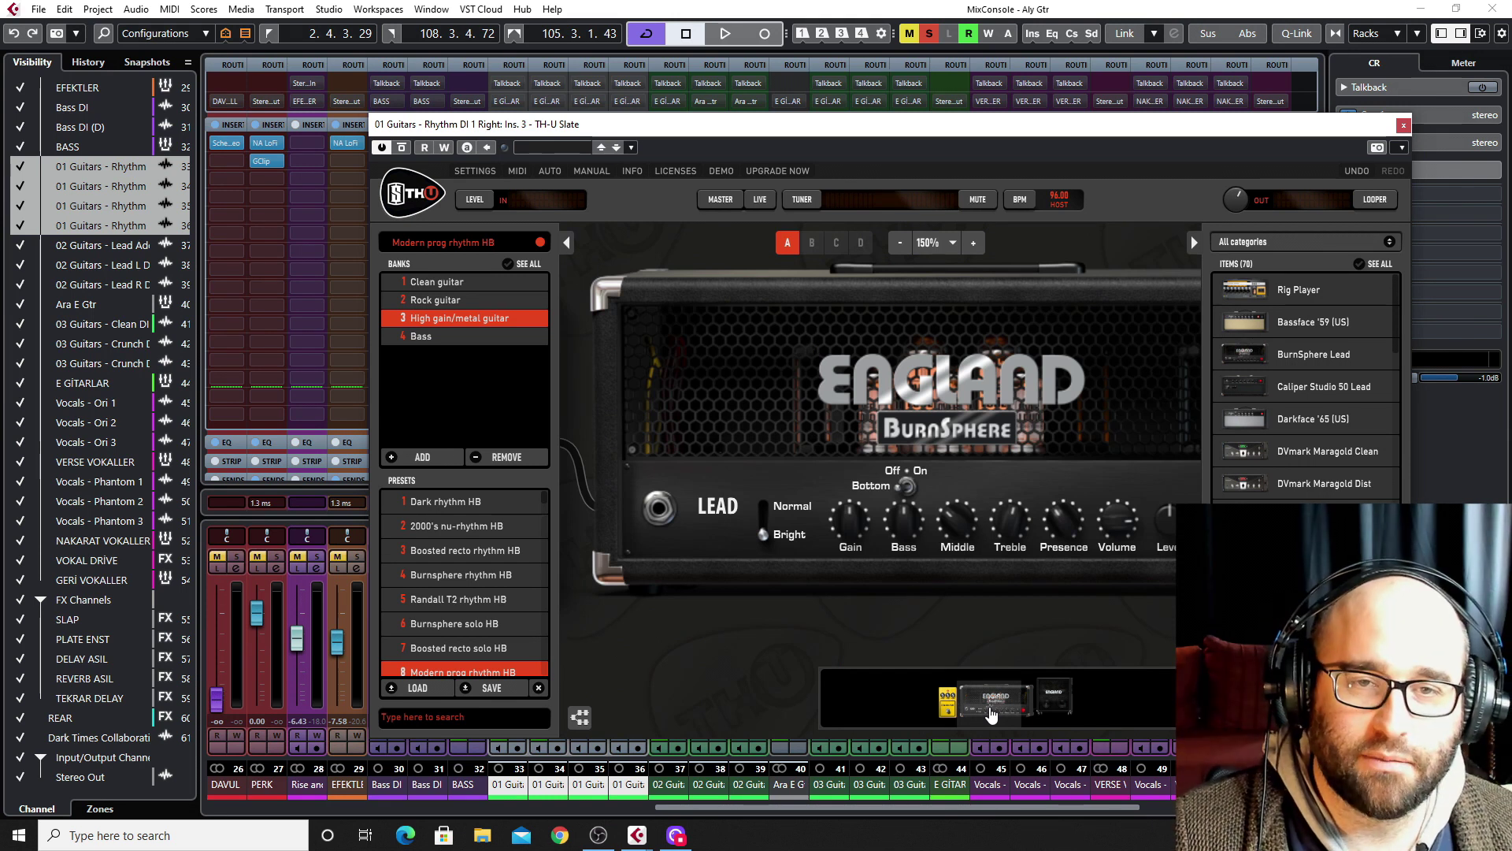
{"action": "left_click", "coordinate": [1403, 125]}
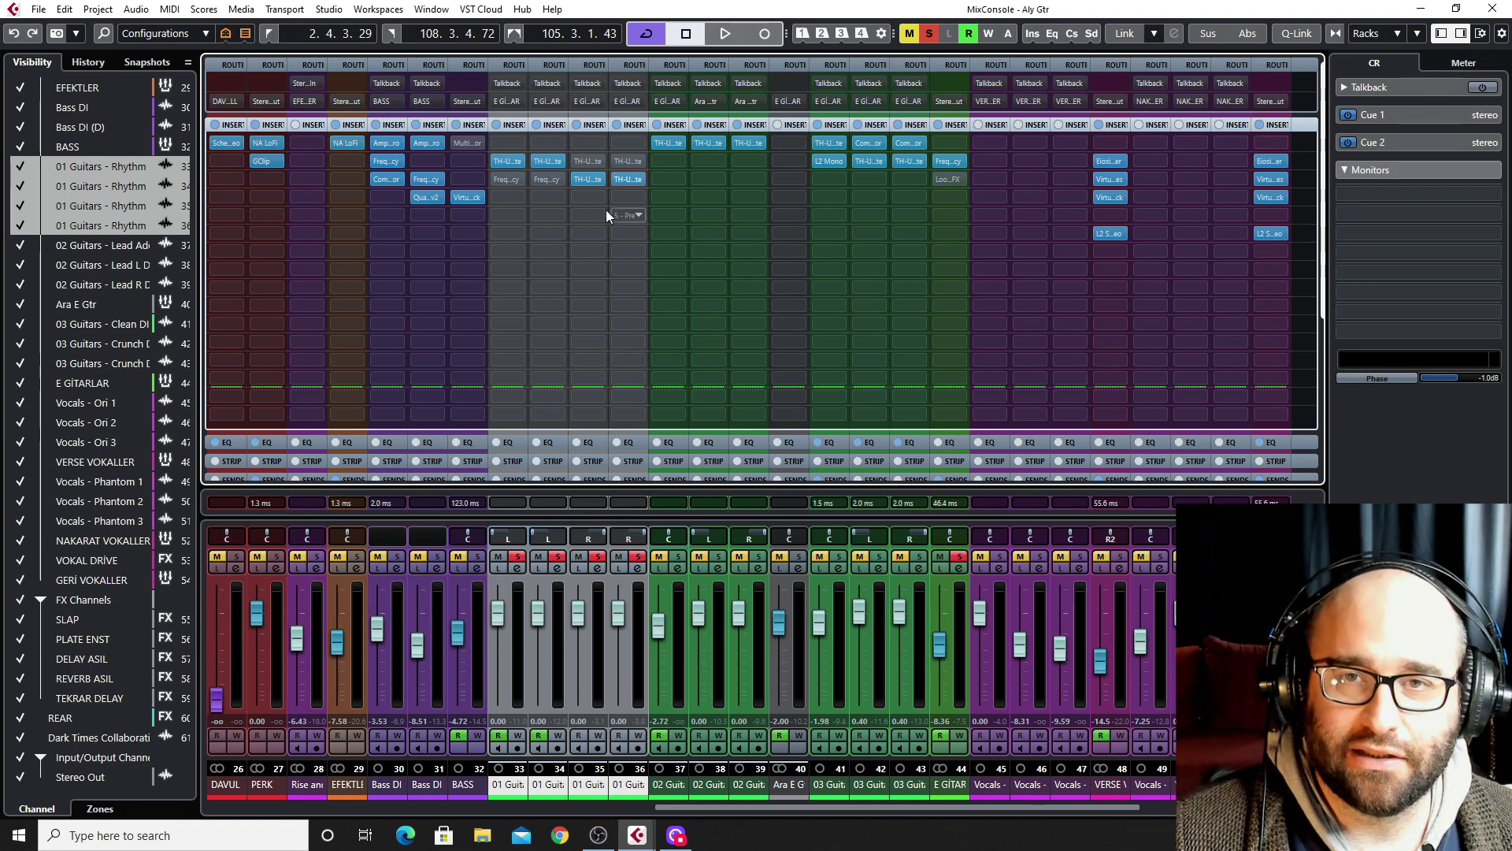
- Reopen TH-U Slate on Rhythm DI 1 Right and go over its Diode250 pedal and England BurnSphere amp
{"action": "left_click", "coordinate": [588, 184]}
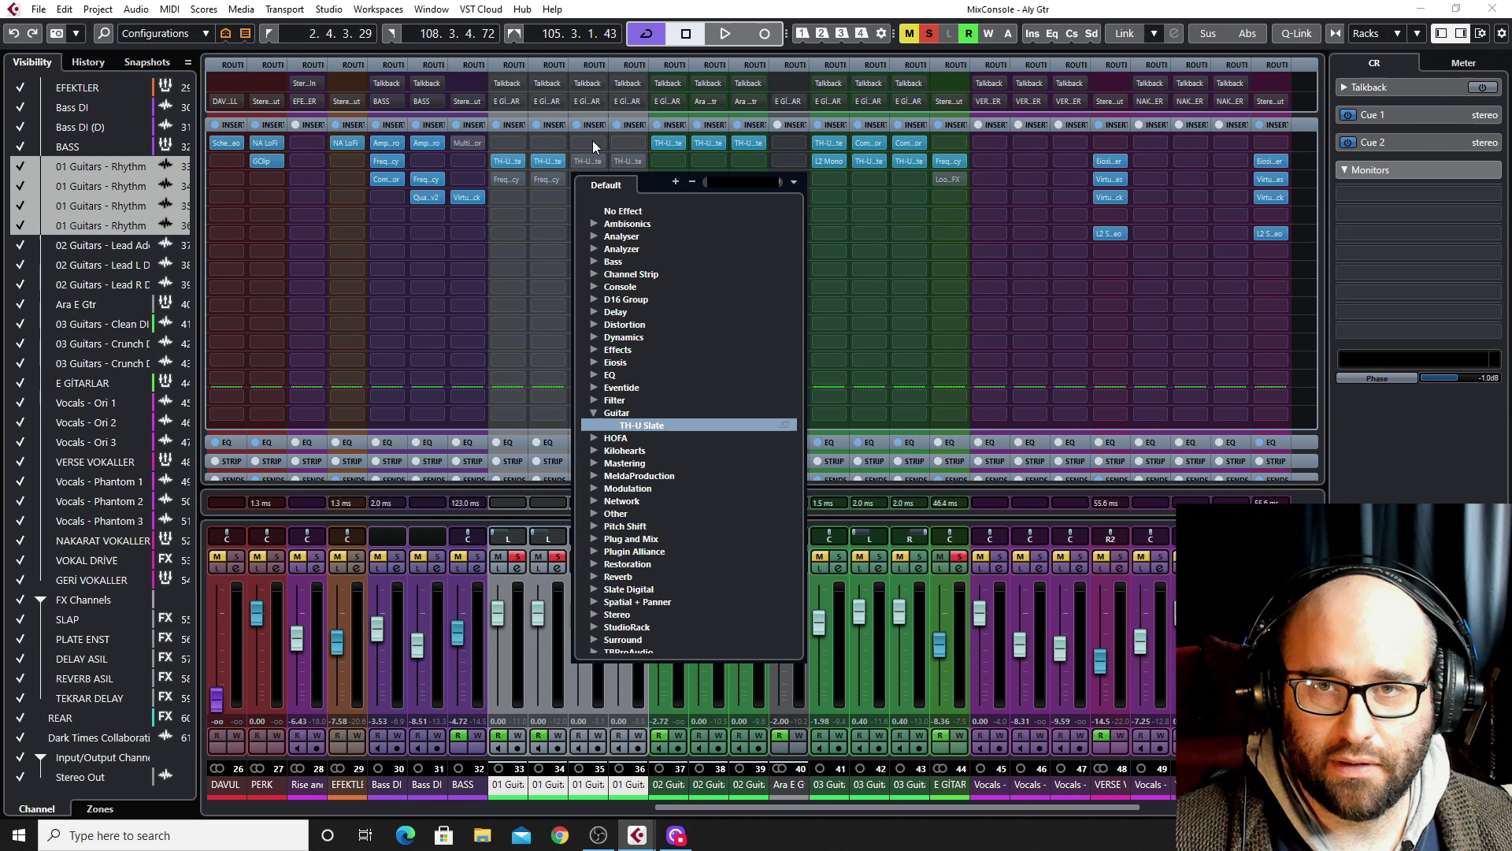
{"action": "key", "text": "Escape"}
{"action": "left_click", "coordinate": [588, 179]}
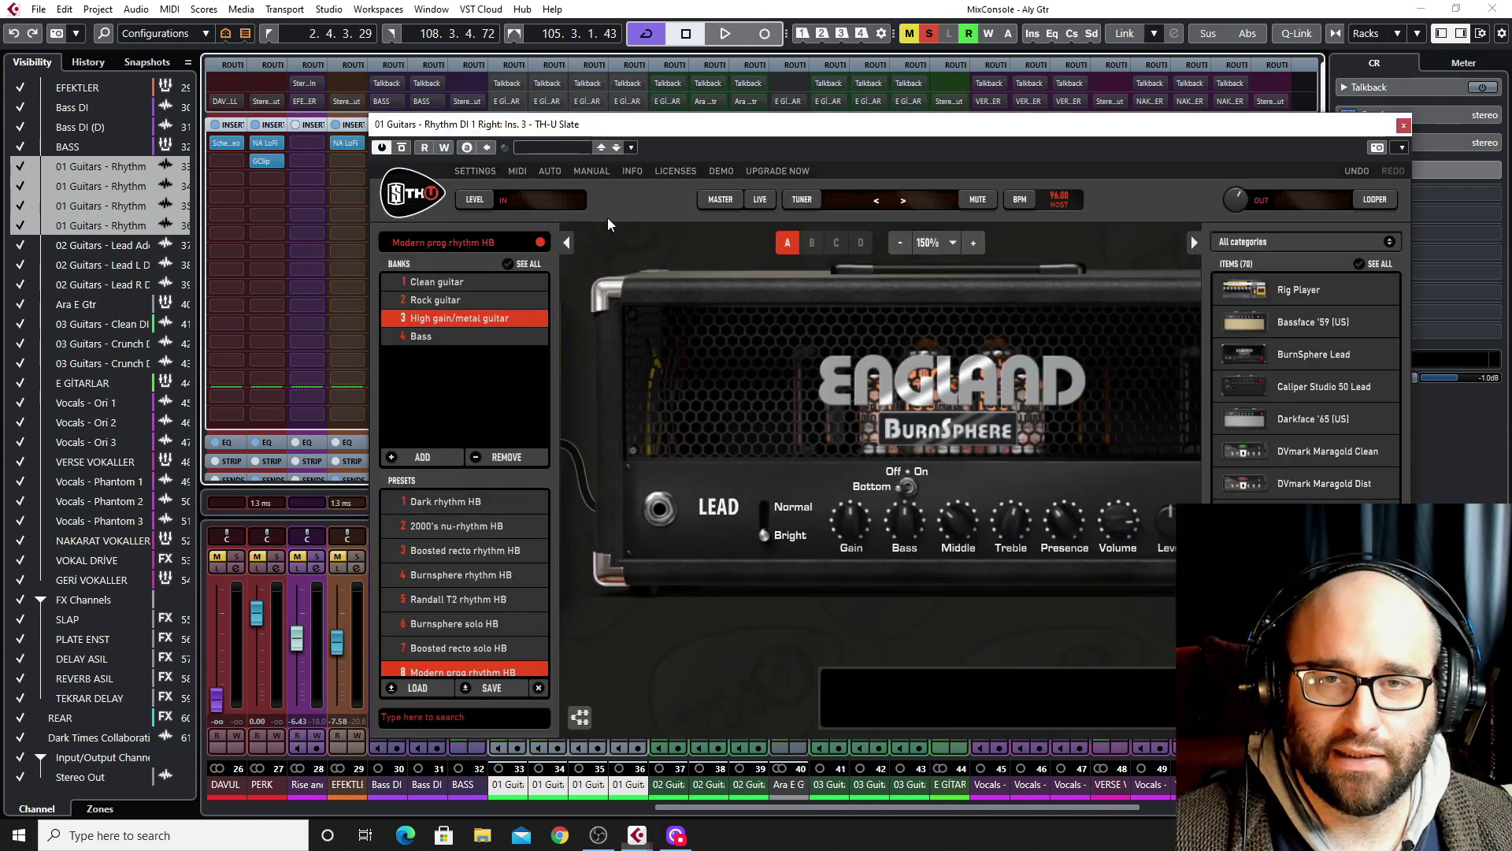
{"action": "left_click", "coordinate": [949, 703]}
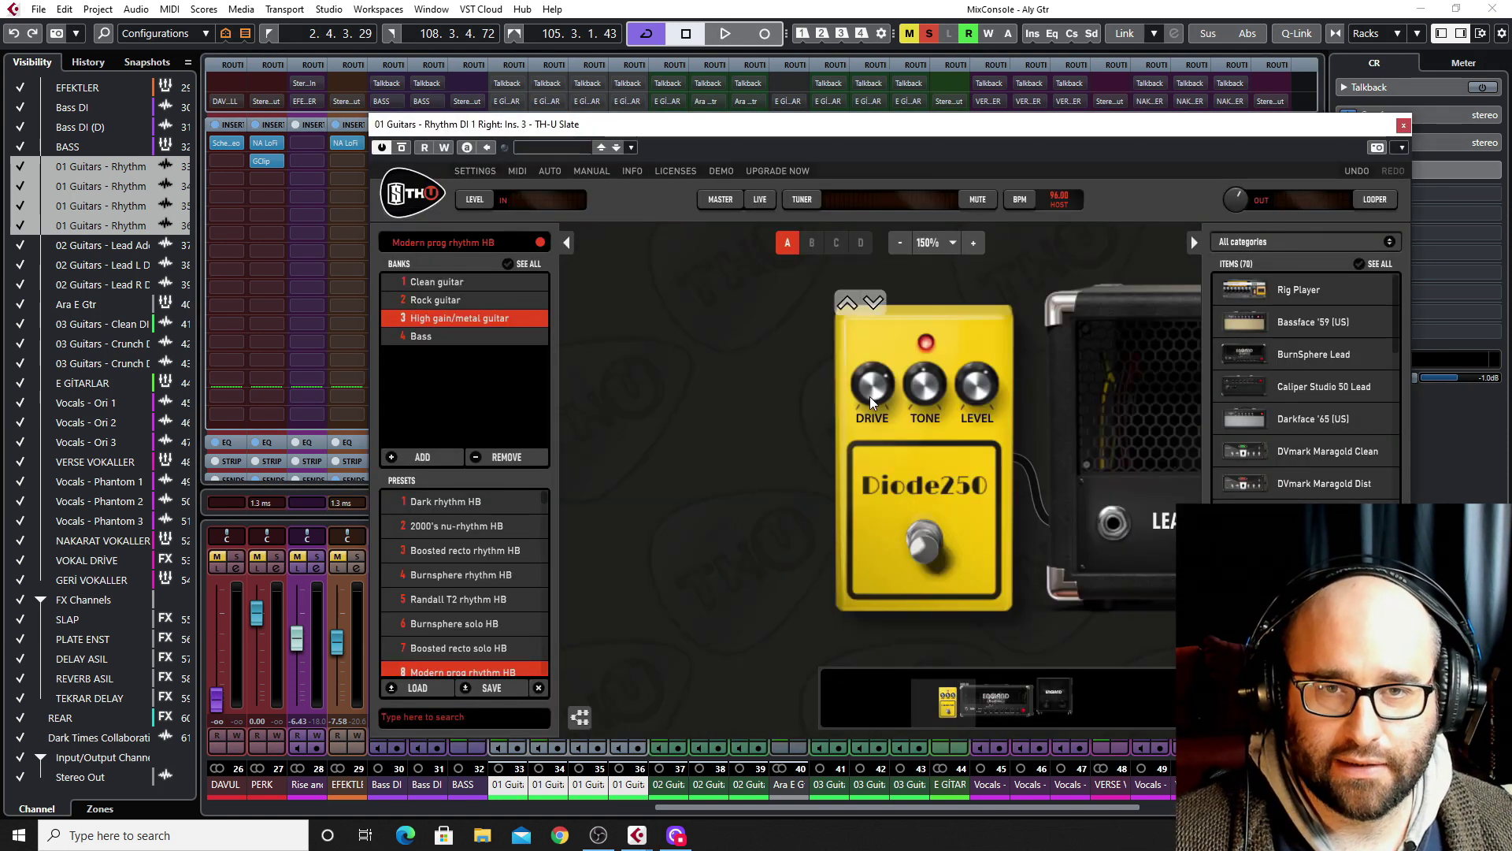
{"action": "left_click", "coordinate": [998, 698]}
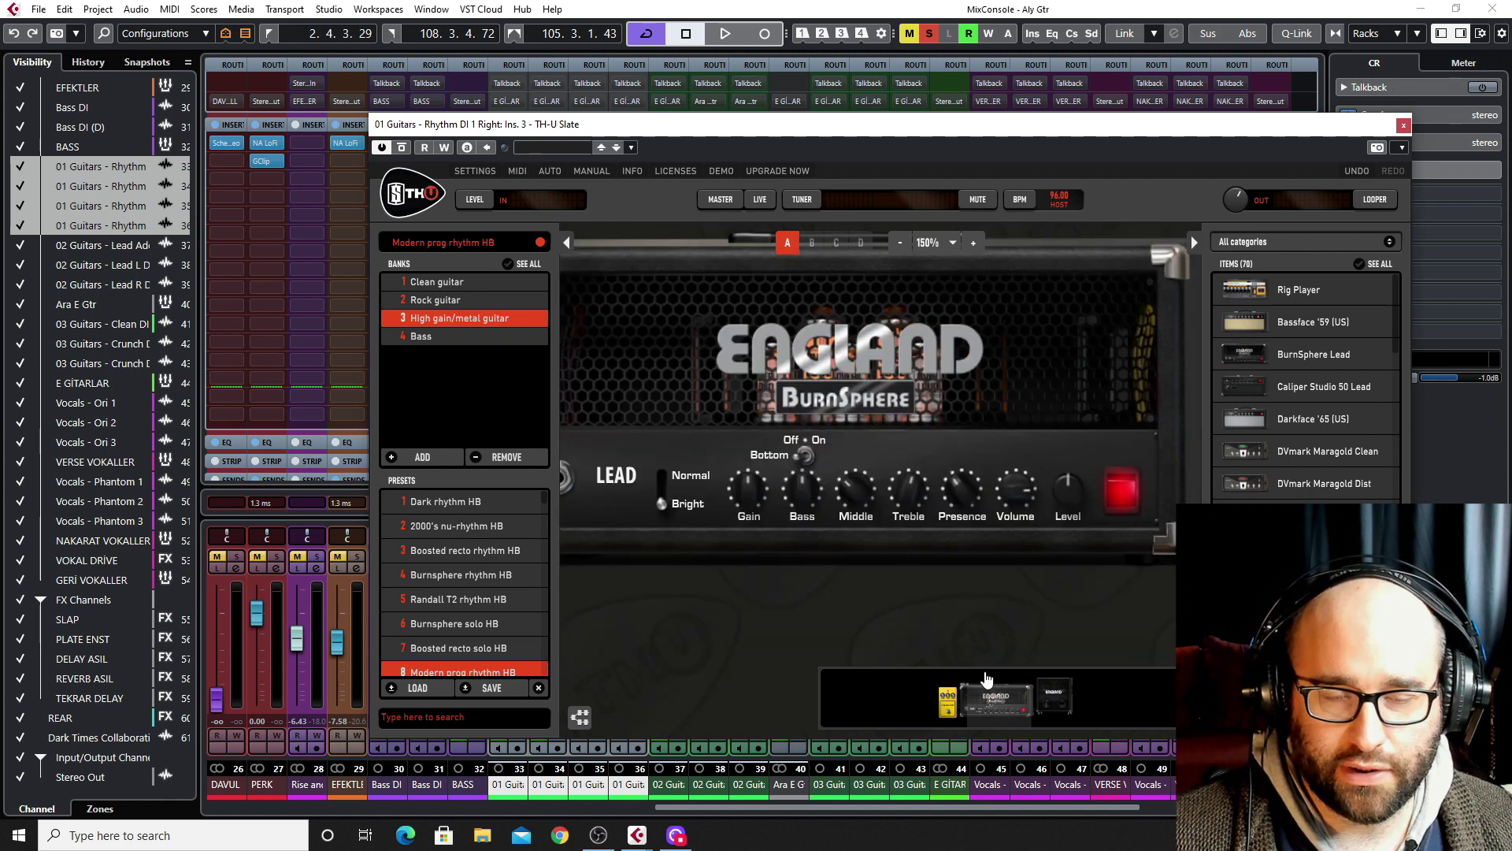
{"action": "left_click", "coordinate": [943, 708]}
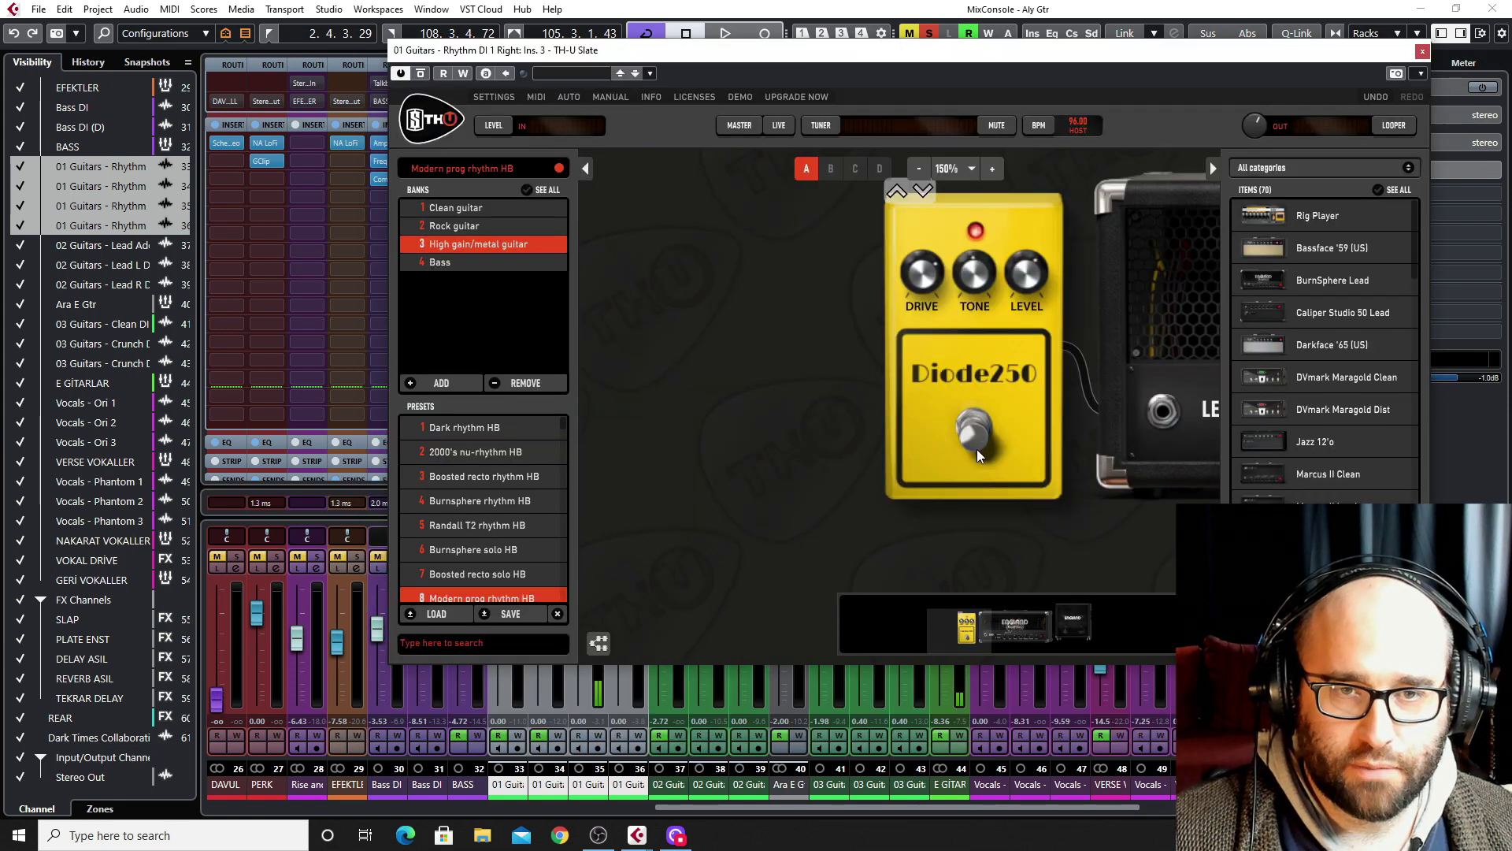
- Toggle the Diode250 pedal and England BurnSphere amp on Rhythm DI 1 Right to compare their sound, leaving the amp switched on
{"action": "left_click", "coordinate": [971, 442]}
{"action": "left_click", "coordinate": [971, 441]}
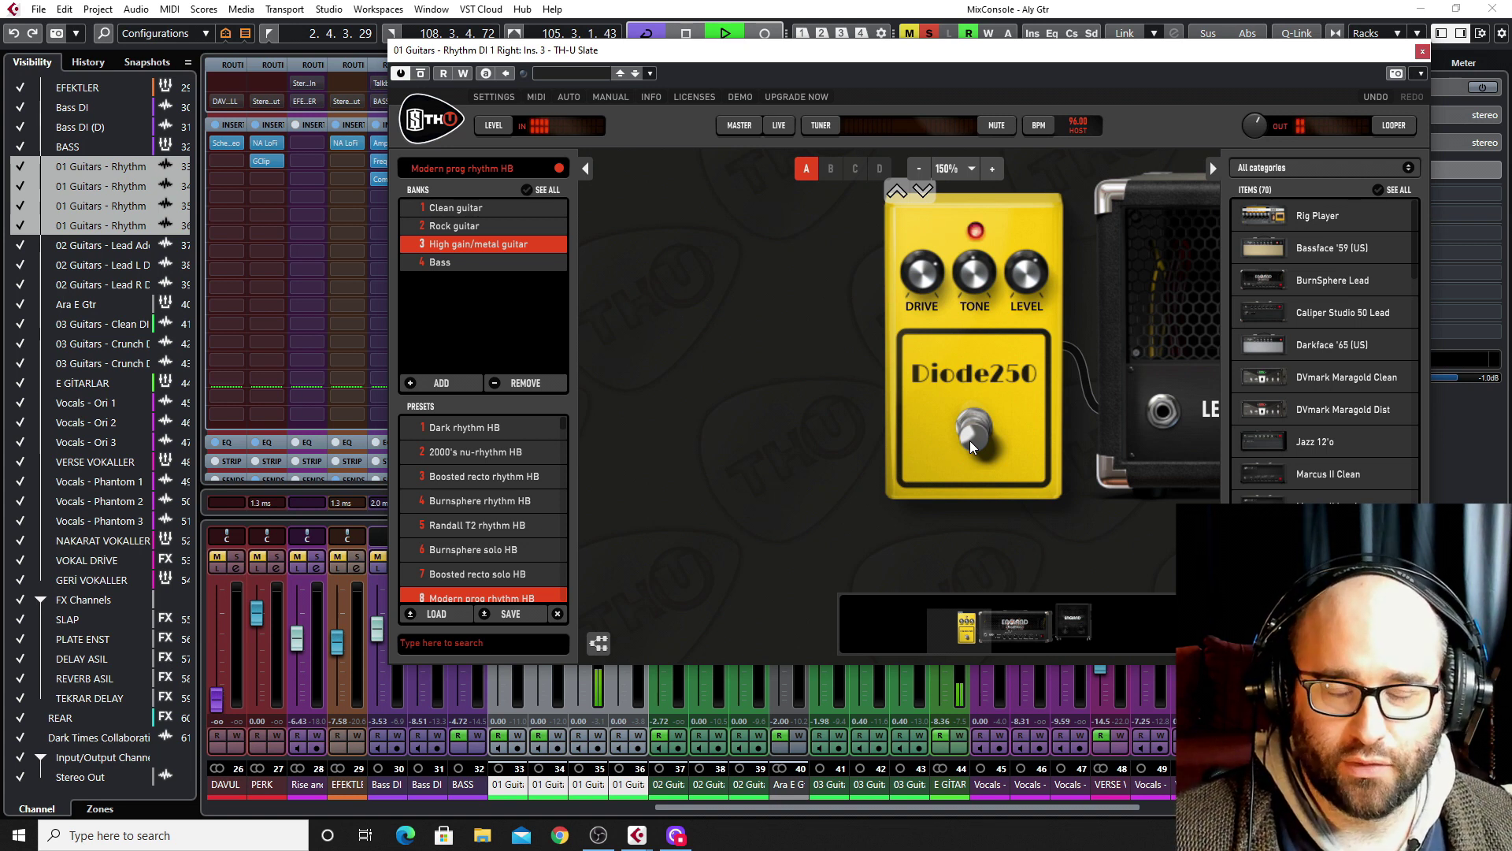
{"action": "left_click", "coordinate": [1028, 643]}
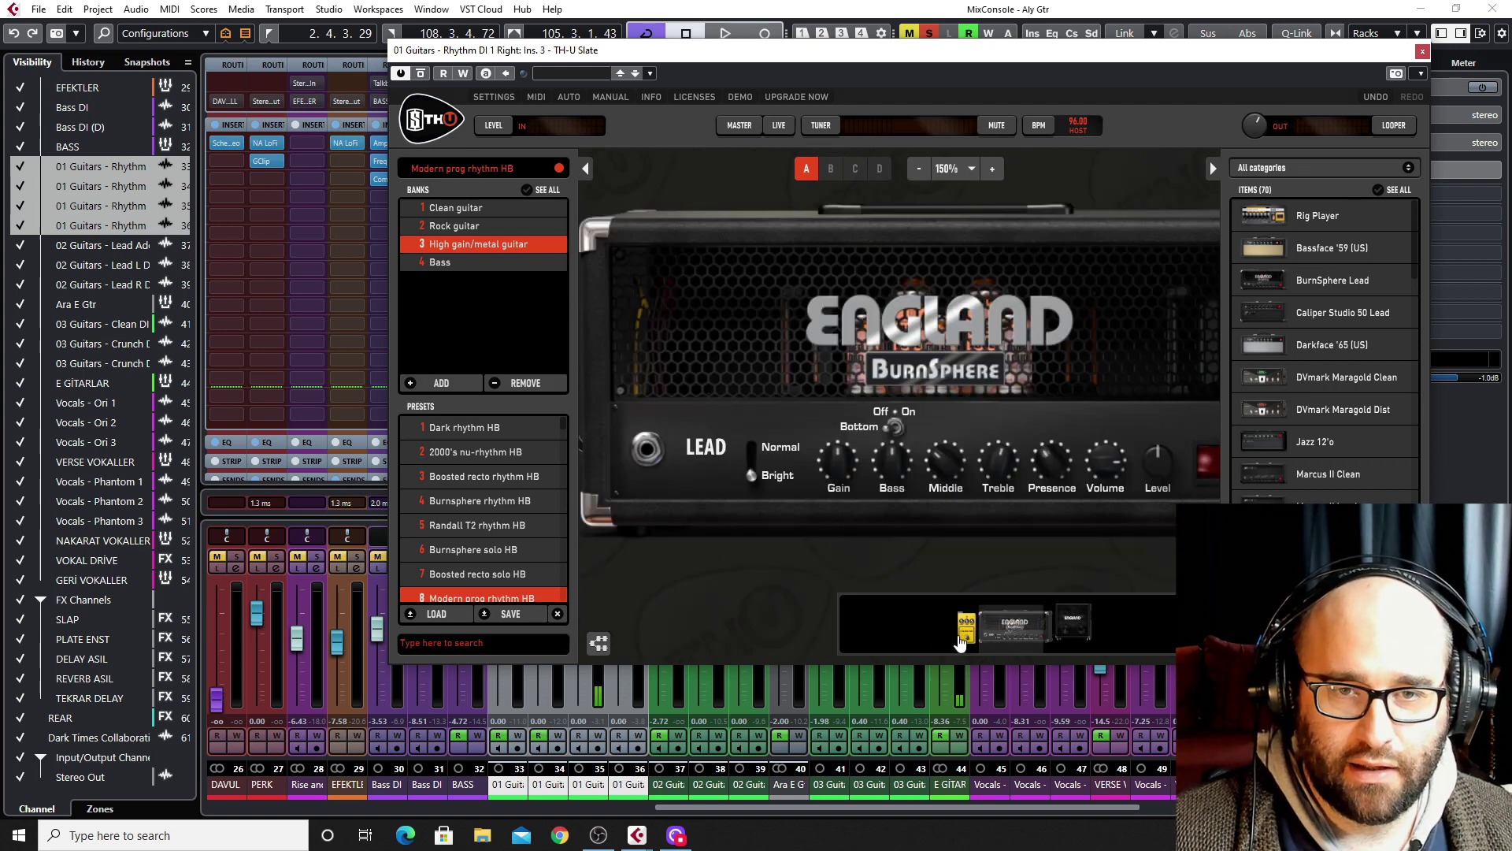
{"action": "left_click", "coordinate": [962, 634]}
{"action": "left_click", "coordinate": [1030, 642]}
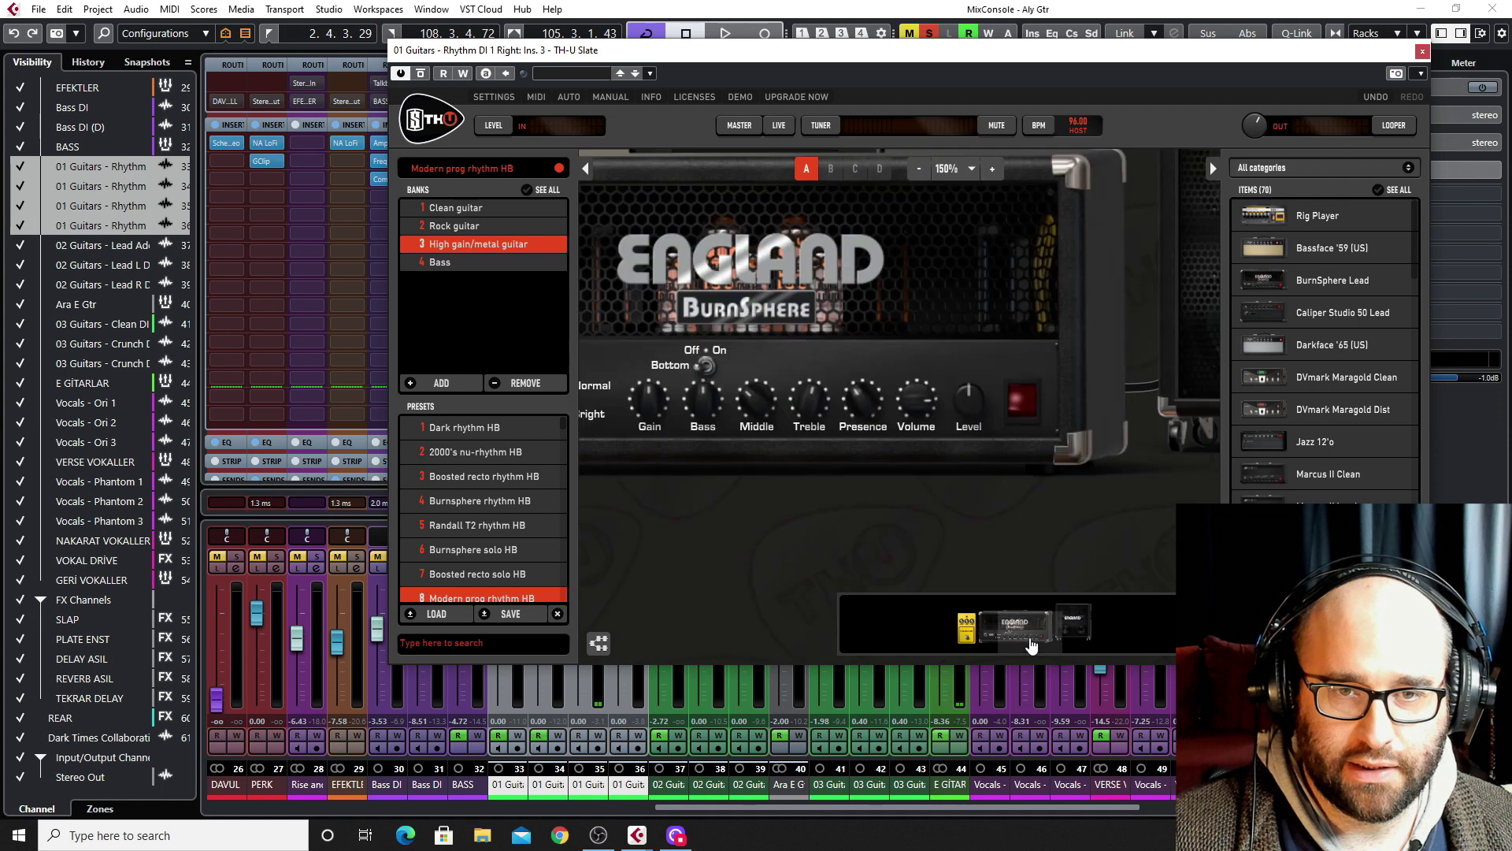
{"action": "key", "text": "space"}
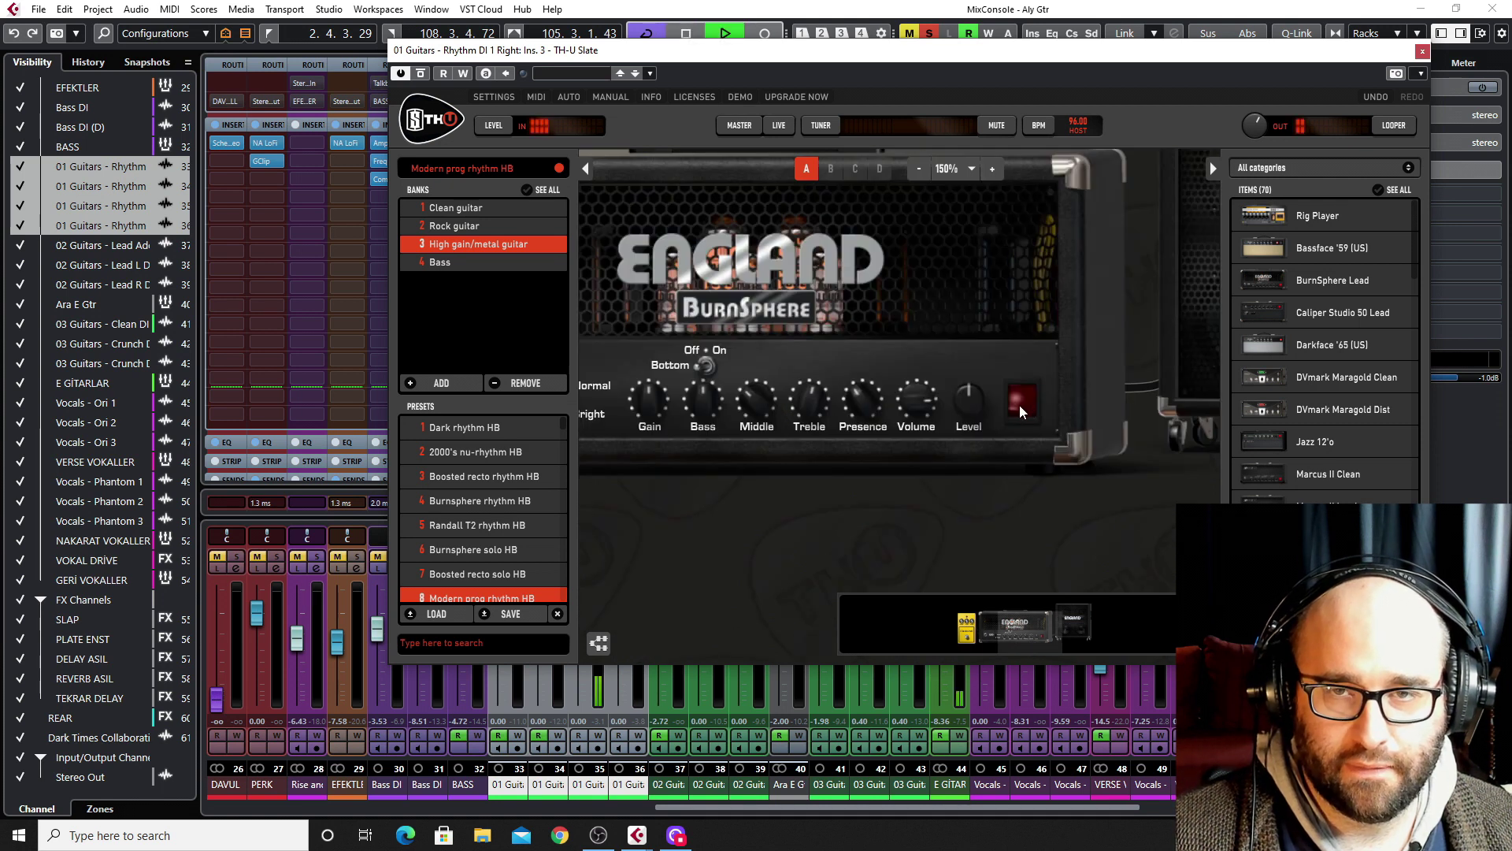
{"action": "left_click", "coordinate": [1019, 409]}
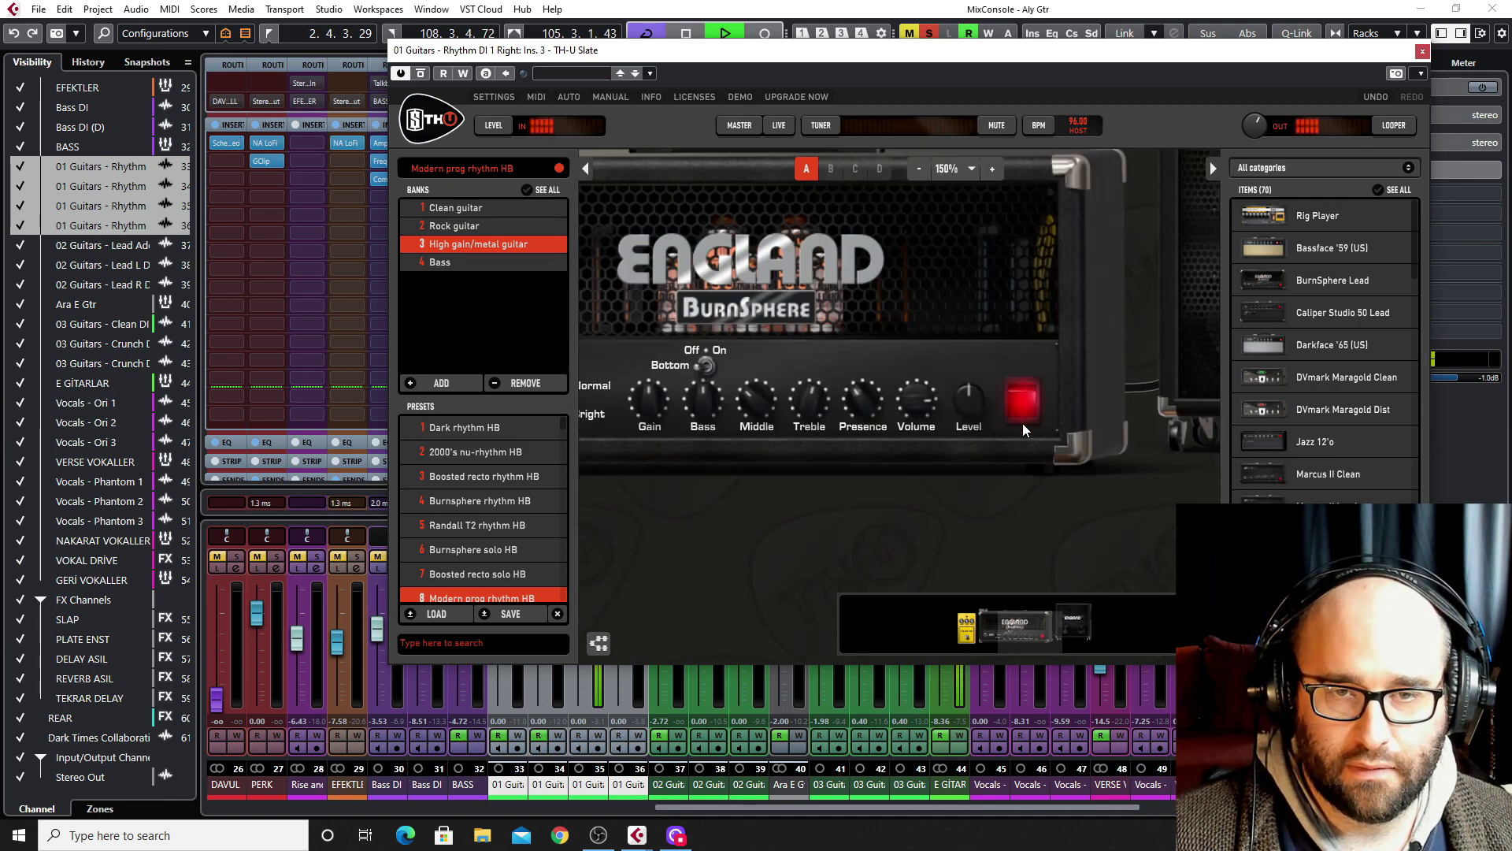
- Switch the Diode250 pedal back on in front of the amp while listening, and stop playback
{"action": "left_click", "coordinate": [968, 633]}
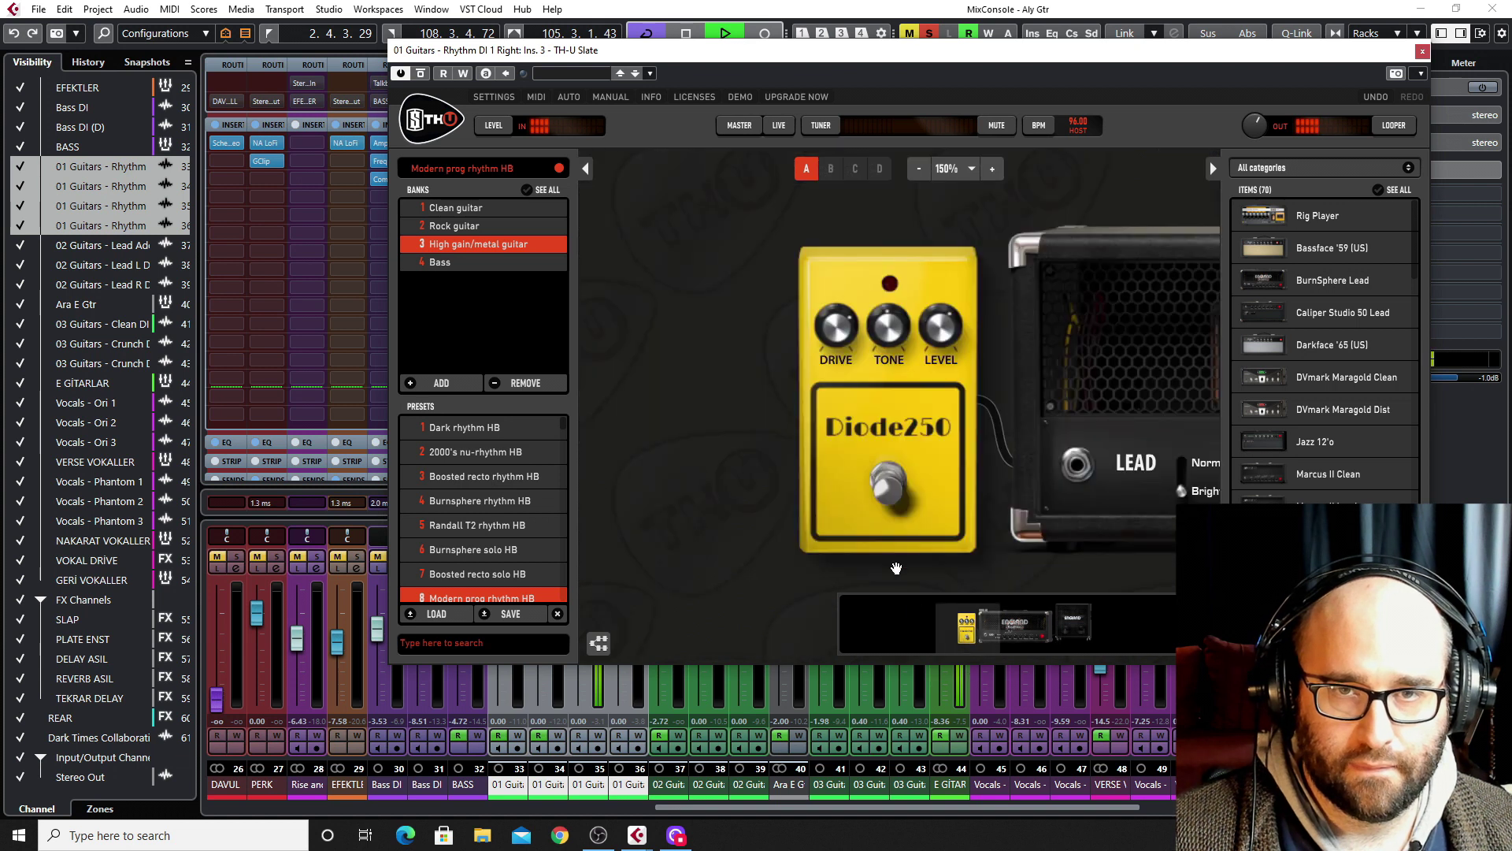
{"action": "left_click", "coordinate": [887, 490]}
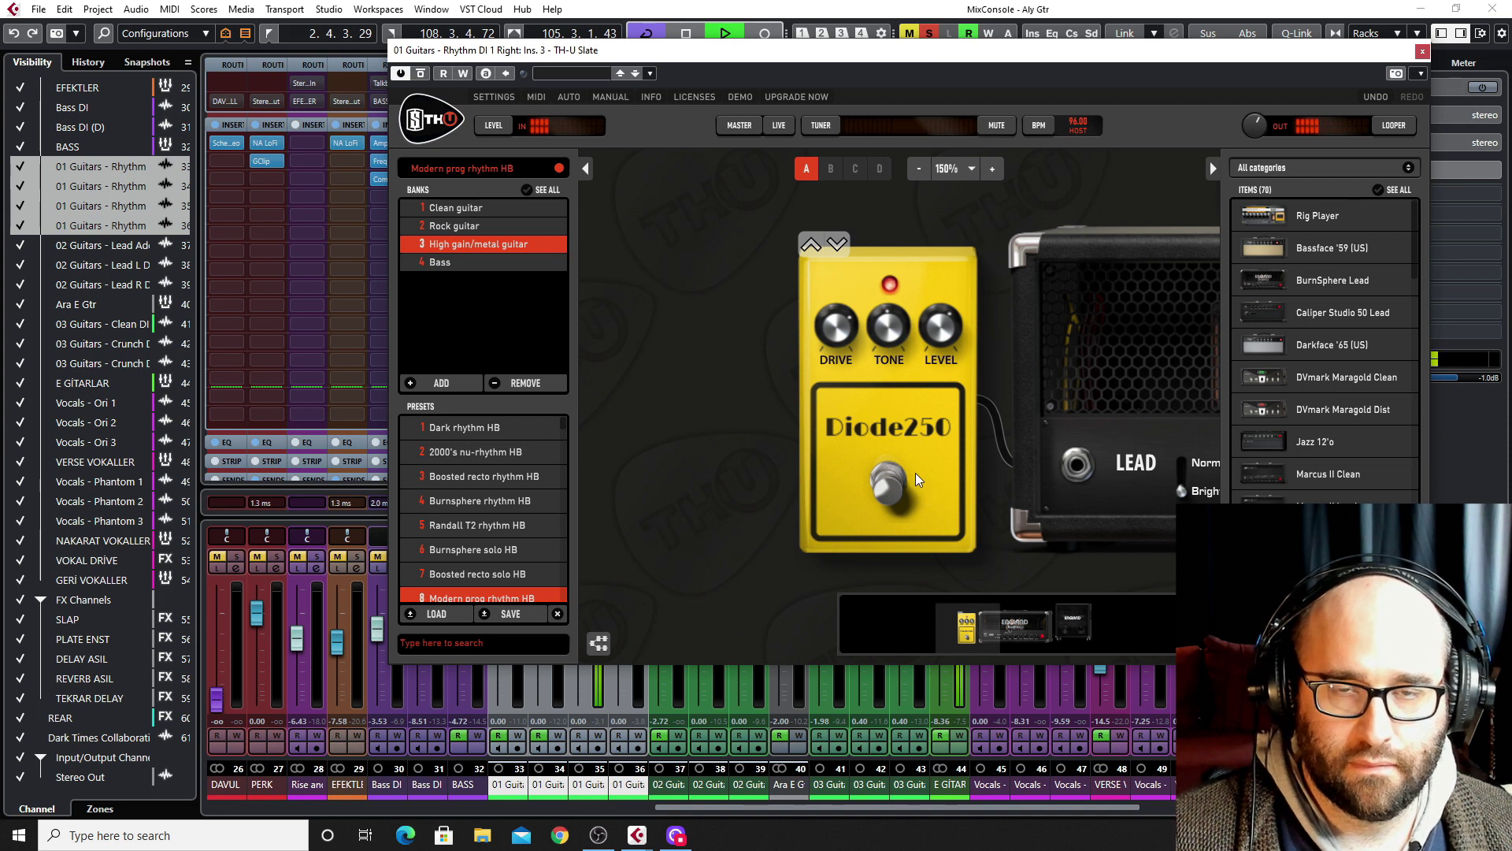
{"action": "key", "text": "space"}
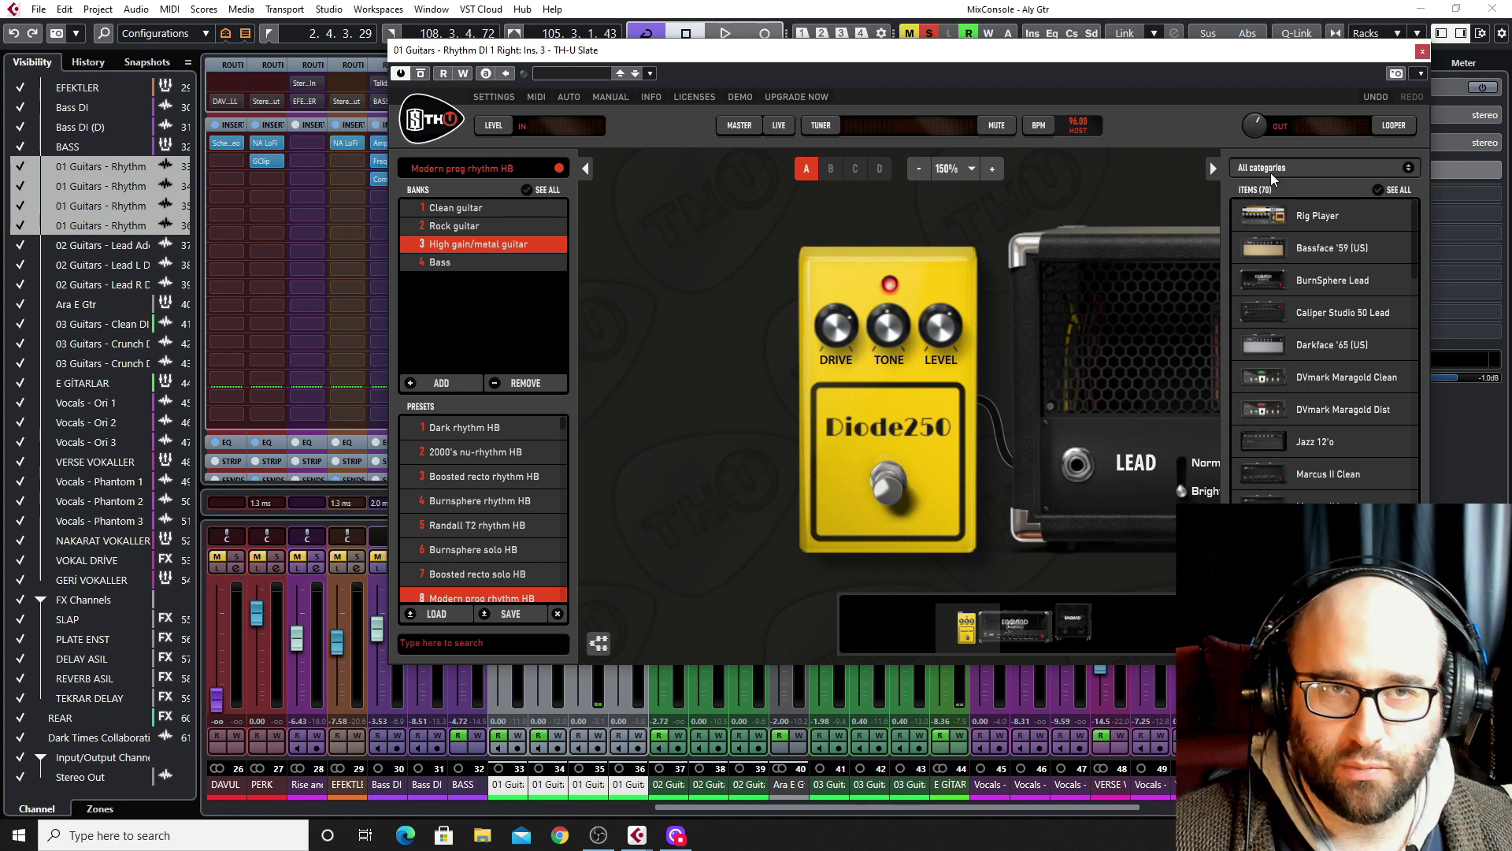
- Look at the amp again, close this TH-U Slate, and check the TH-U Slate insert on Rhythm DI 2 Right
{"action": "left_click", "coordinate": [1012, 645]}
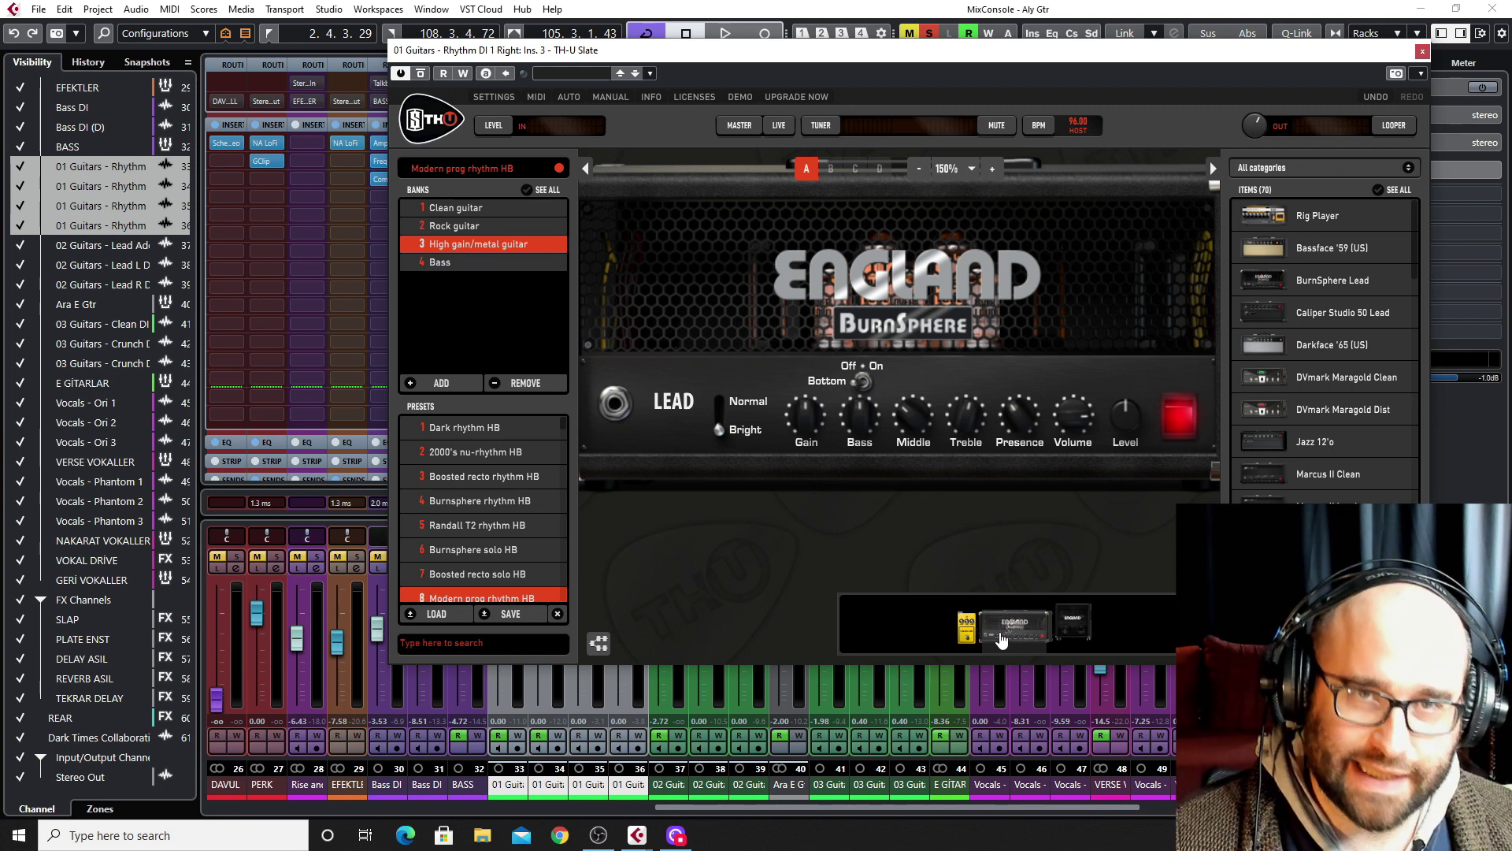
{"action": "left_click", "coordinate": [1422, 50]}
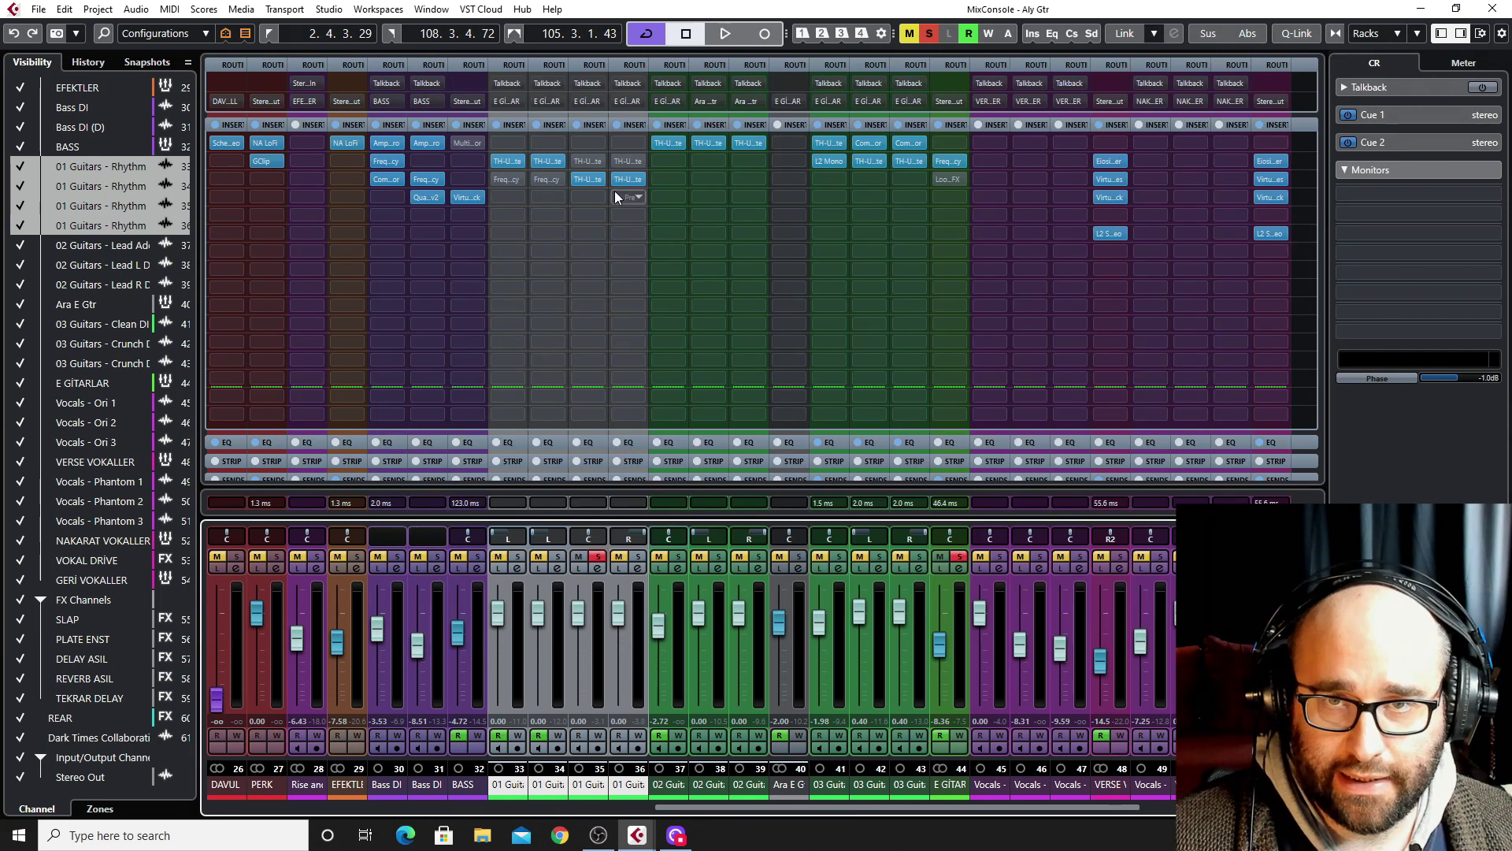
{"action": "left_click", "coordinate": [631, 179]}
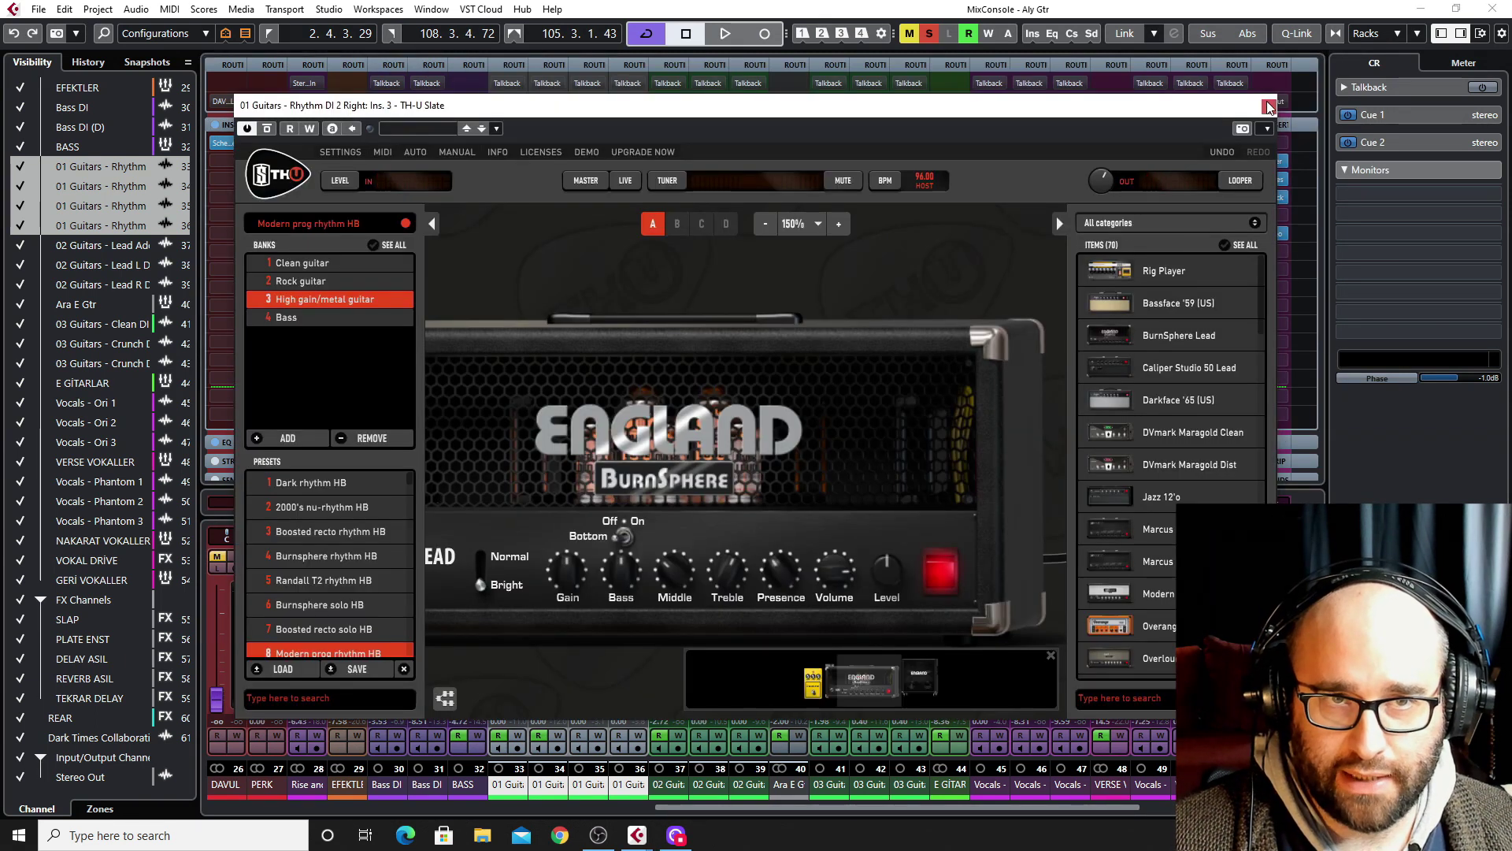
{"action": "left_click", "coordinate": [1271, 108]}
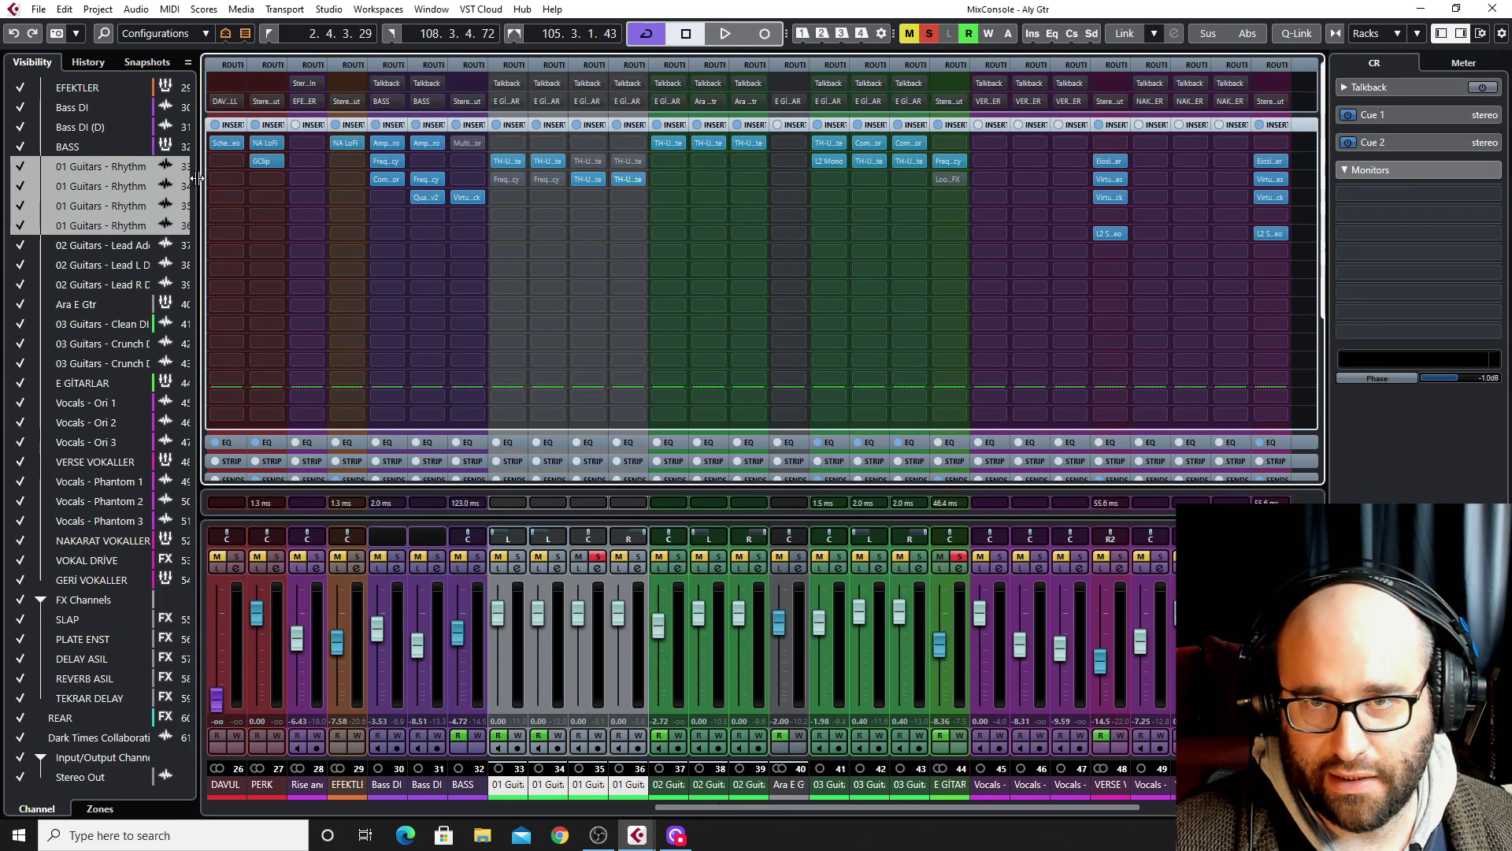
- Solo all four rhythm guitar channels, left and right, and listen to them together
{"action": "left_click", "coordinate": [638, 556]}
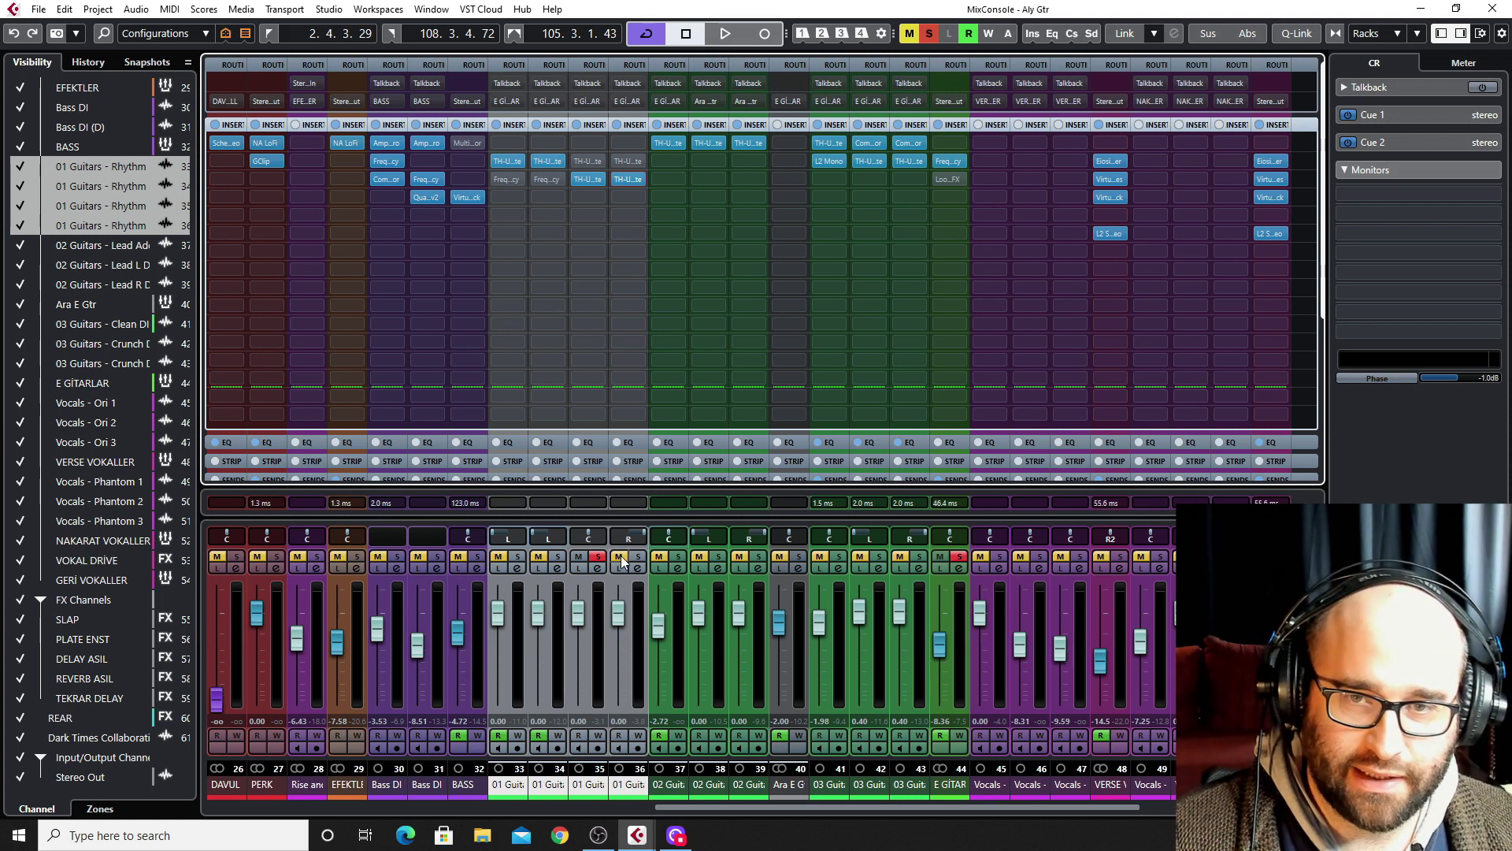
{"action": "left_click", "coordinate": [501, 558]}
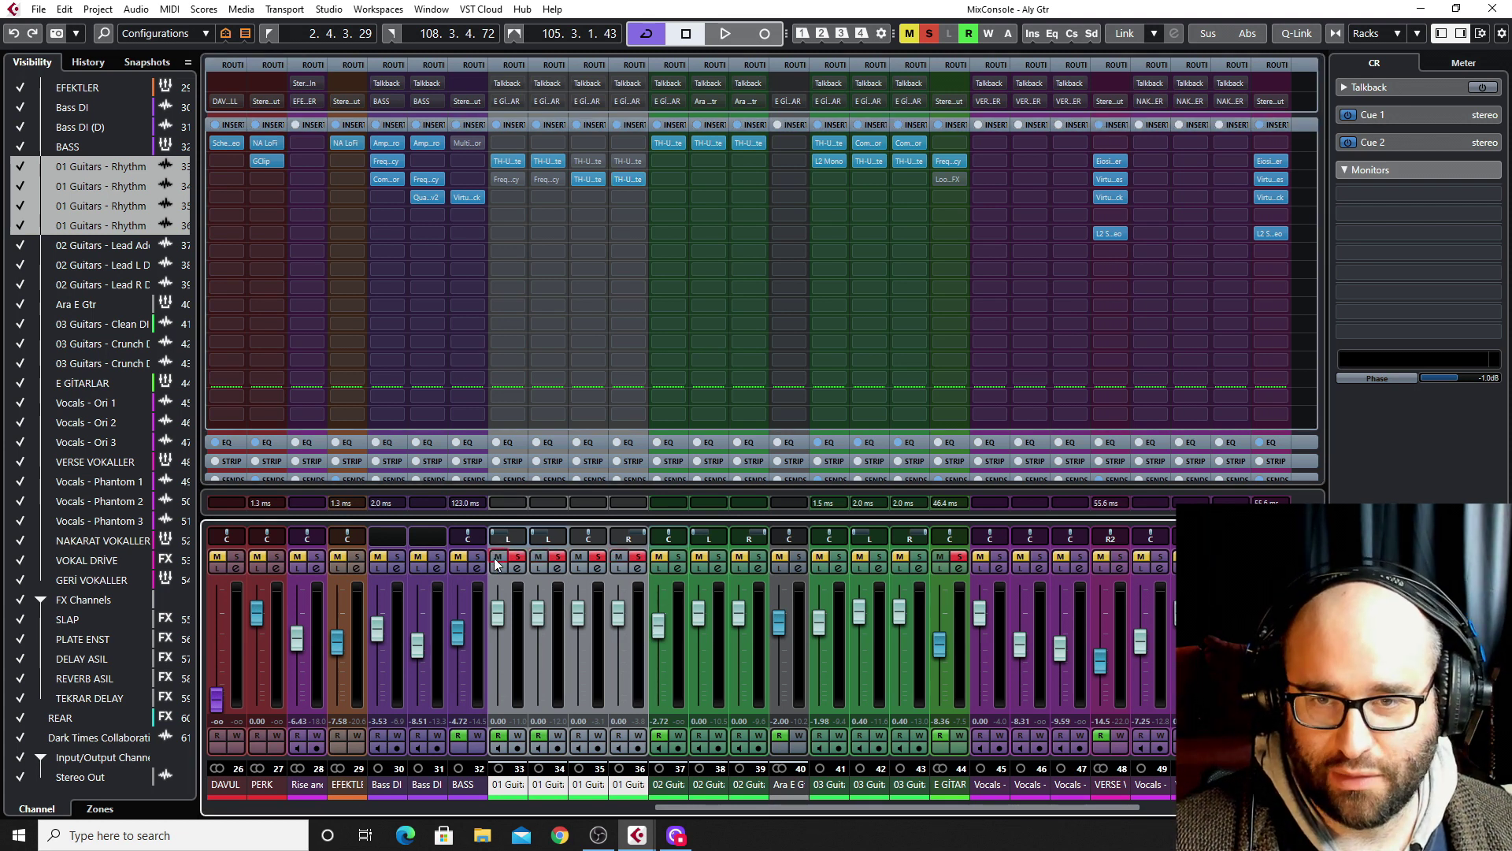
{"action": "key", "text": "space"}
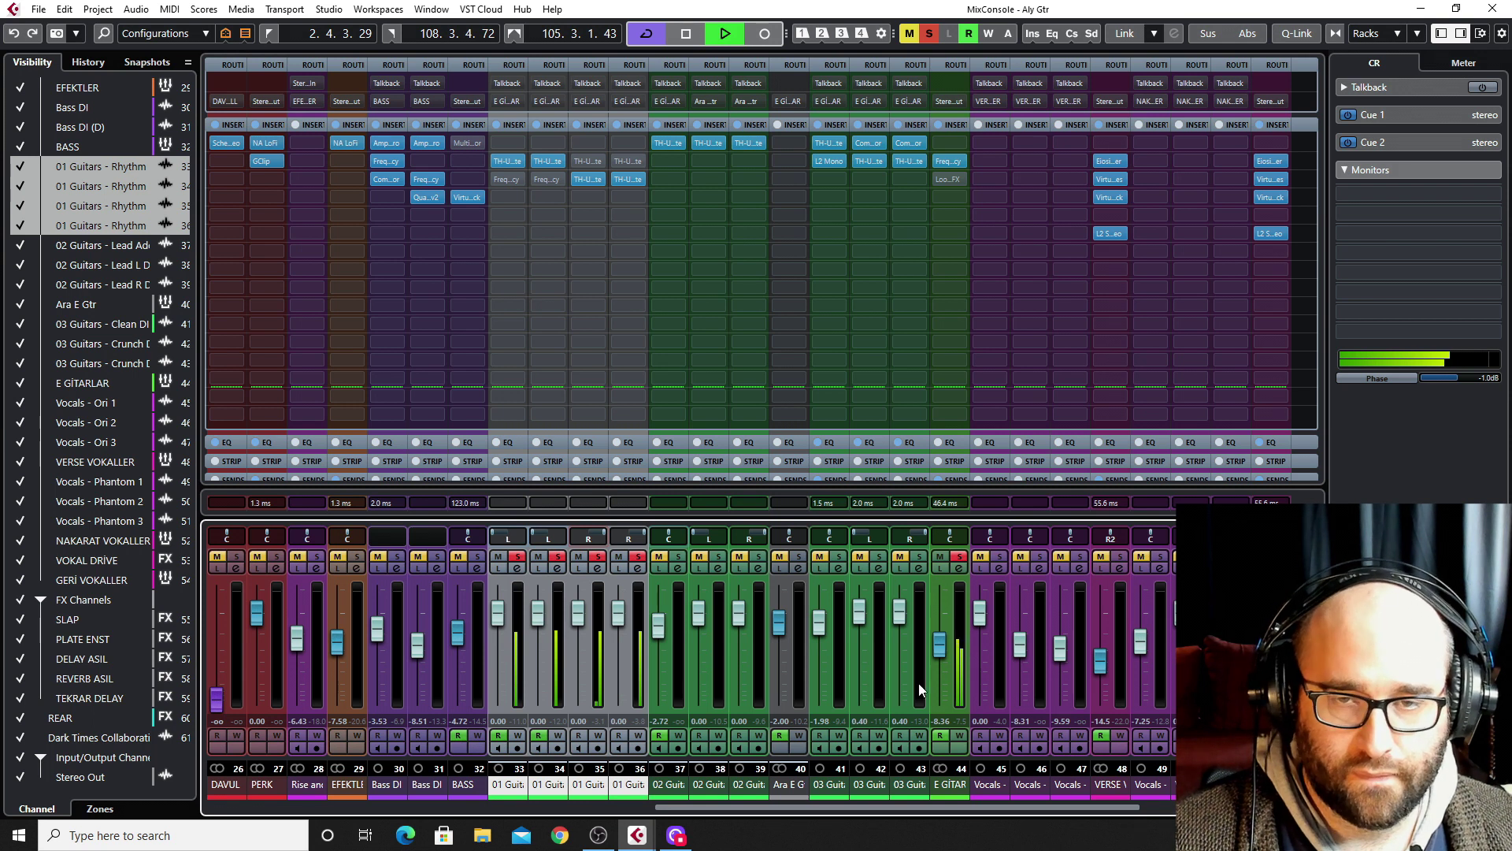
{"action": "key", "text": "space"}
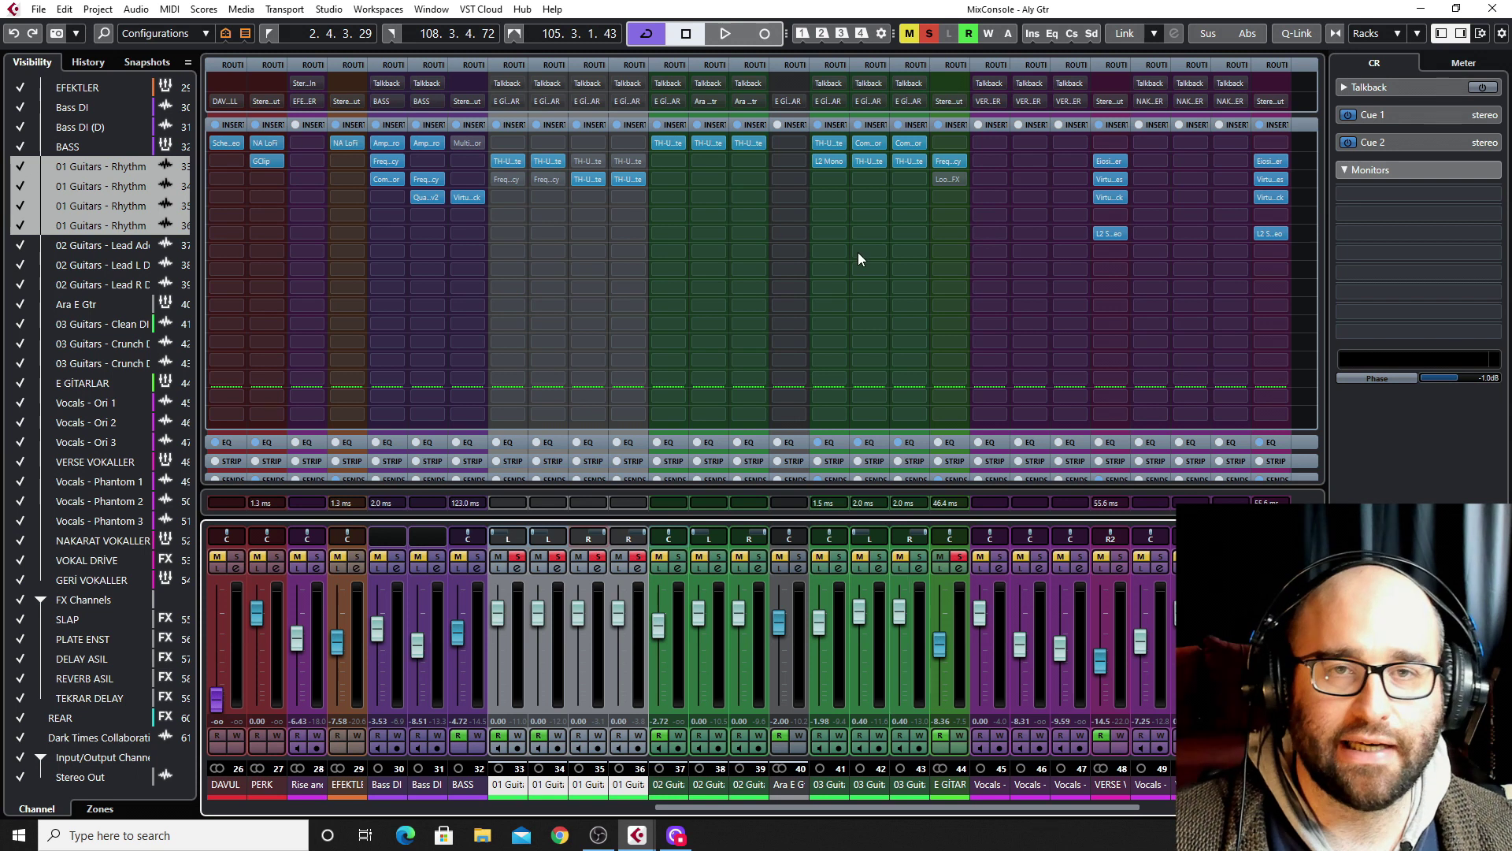
- Clear all solos, play the rhythm guitars in the full mix, and set the right pair's faders to 0.40 dB
{"action": "left_click", "coordinate": [928, 37]}
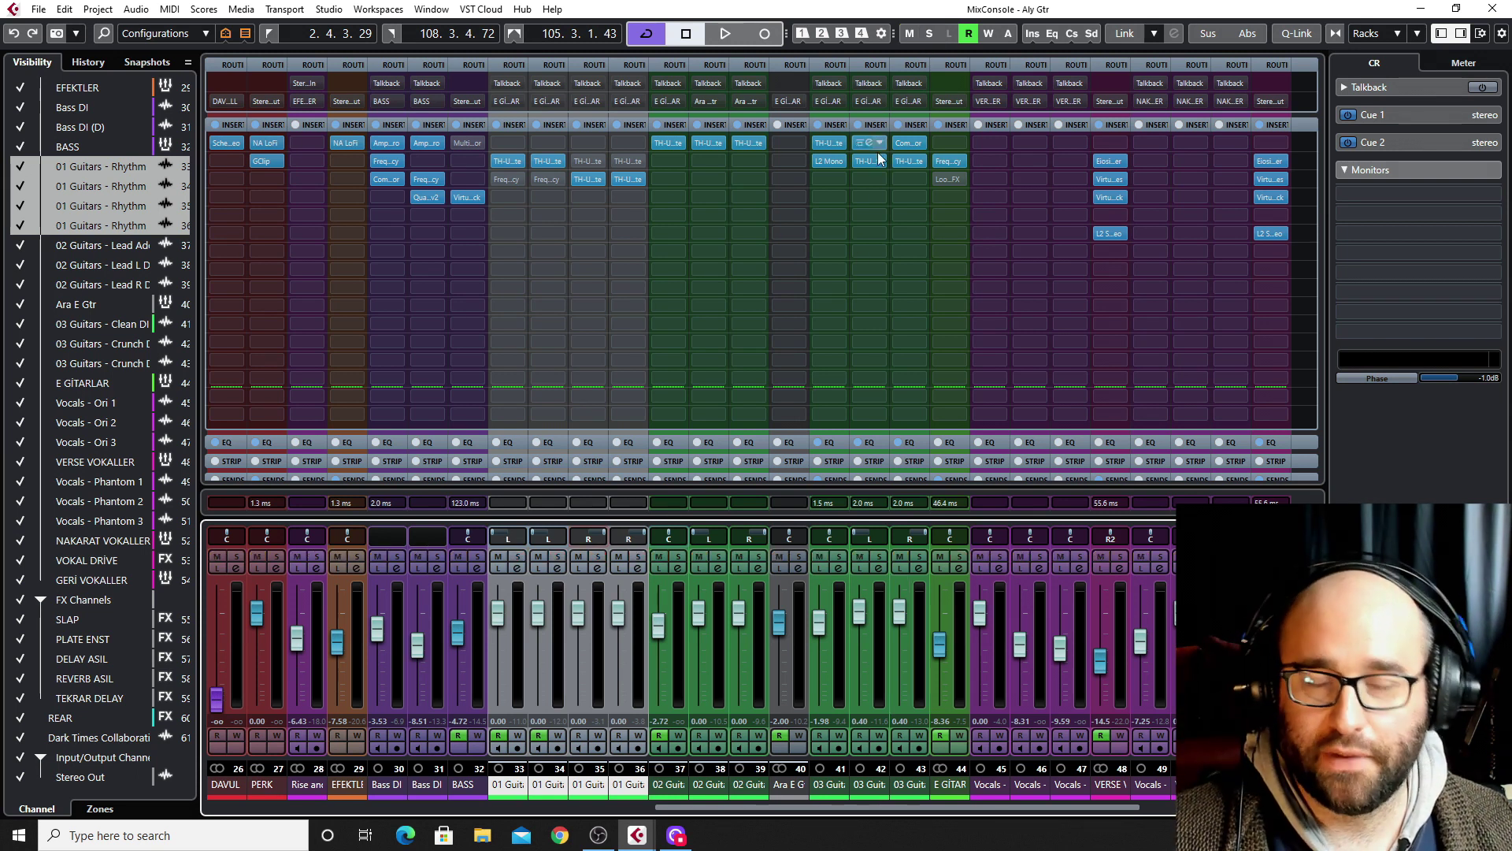
{"action": "key", "text": "space"}
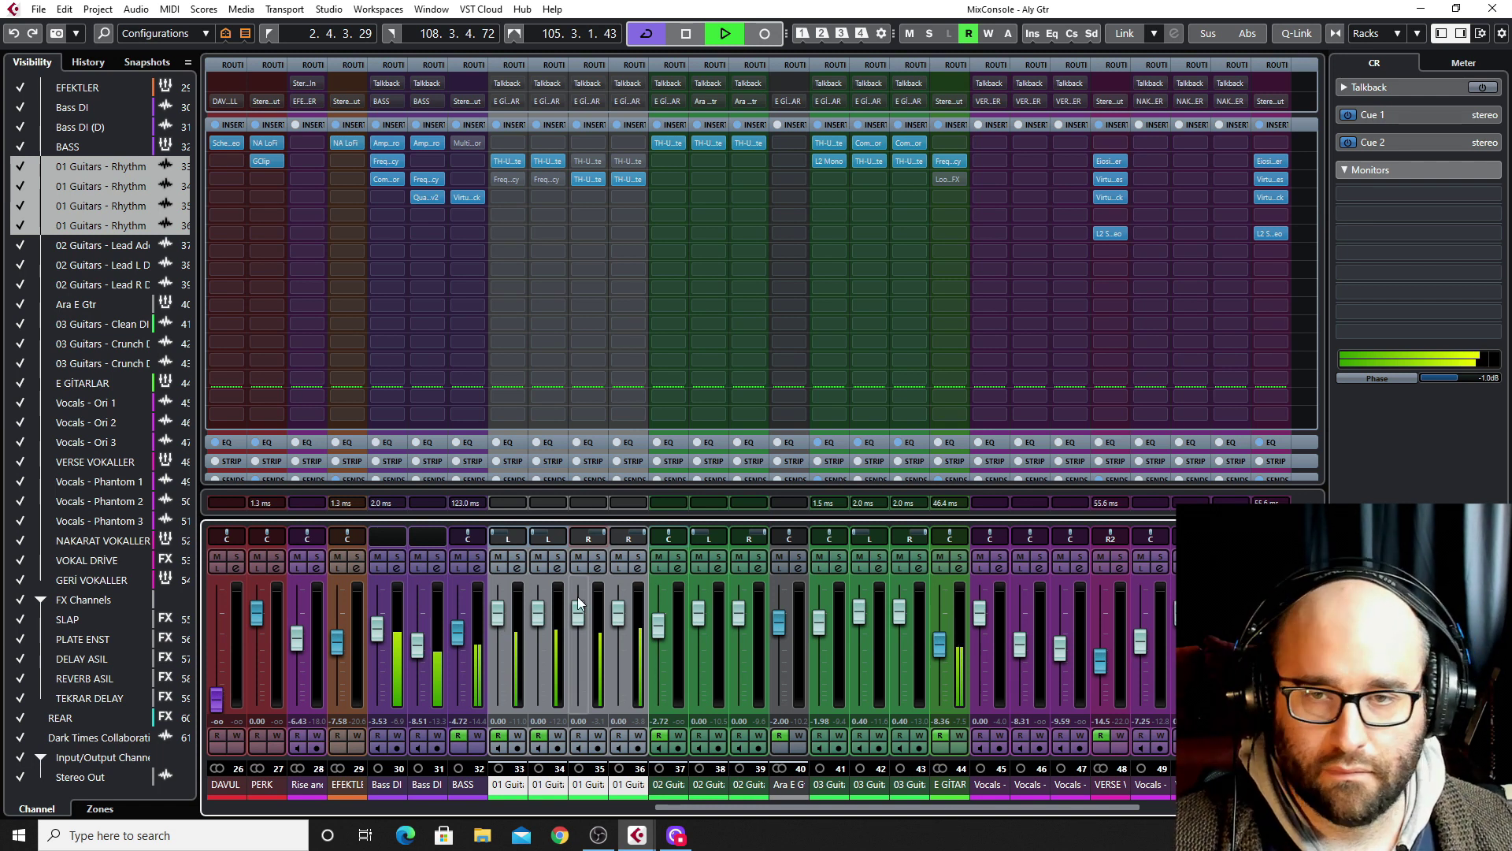
{"action": "scroll", "coordinate": [579, 618], "scroll_direction": "up", "scroll_amount": 1}
{"action": "scroll", "coordinate": [578, 618], "scroll_direction": "up", "scroll_amount": 1}
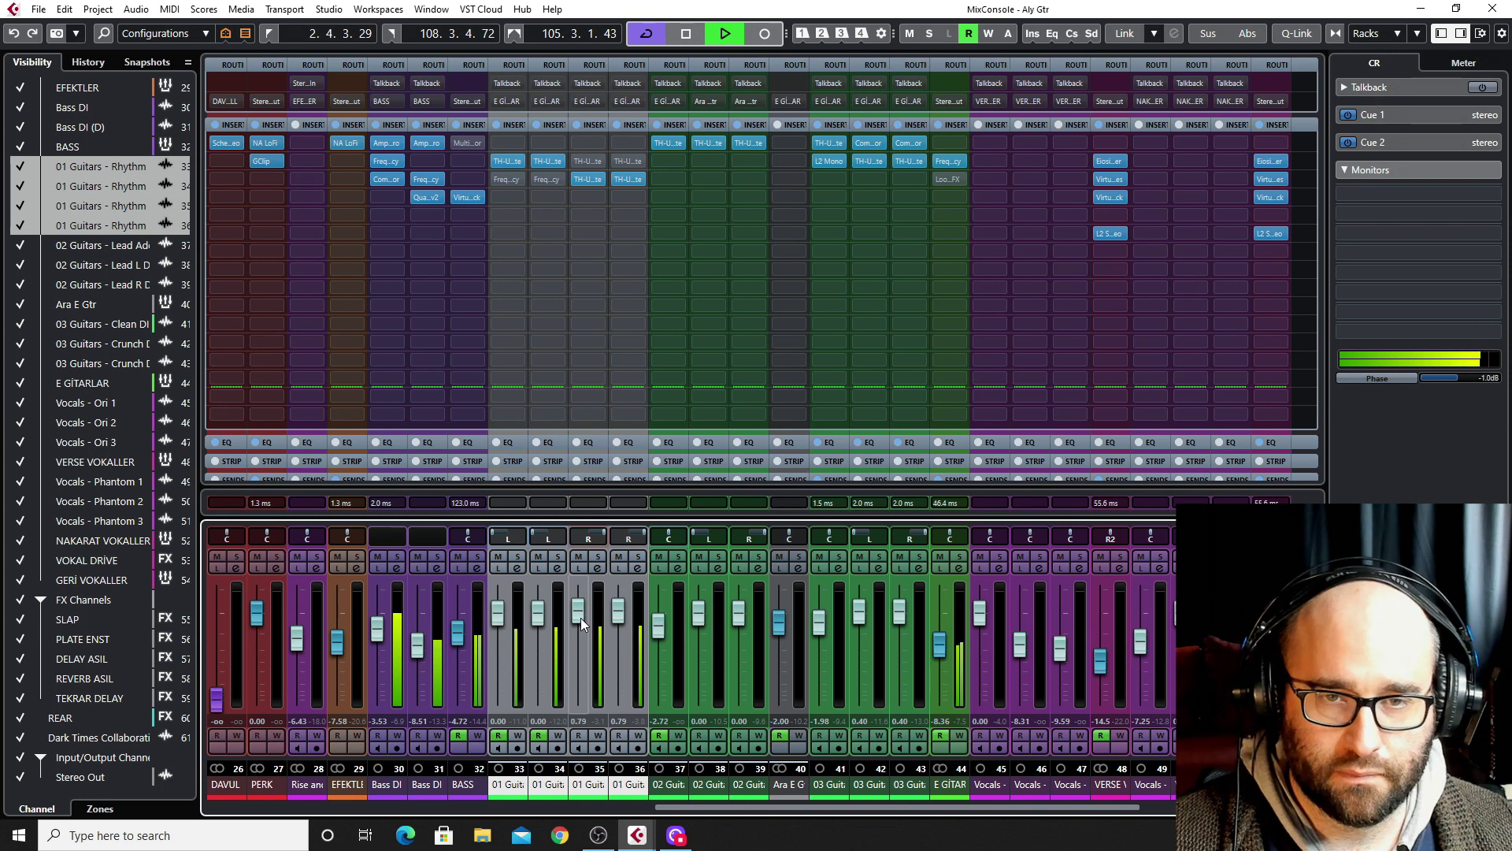
{"action": "scroll", "coordinate": [615, 621], "scroll_direction": "down", "scroll_amount": 1}
- Activate the bypassed Stereo Out inserts above SPAN during full-mix playback and return to the guitar channels
{"action": "left_click_drag", "start_coordinate": [768, 809], "coordinate": [982, 835]}
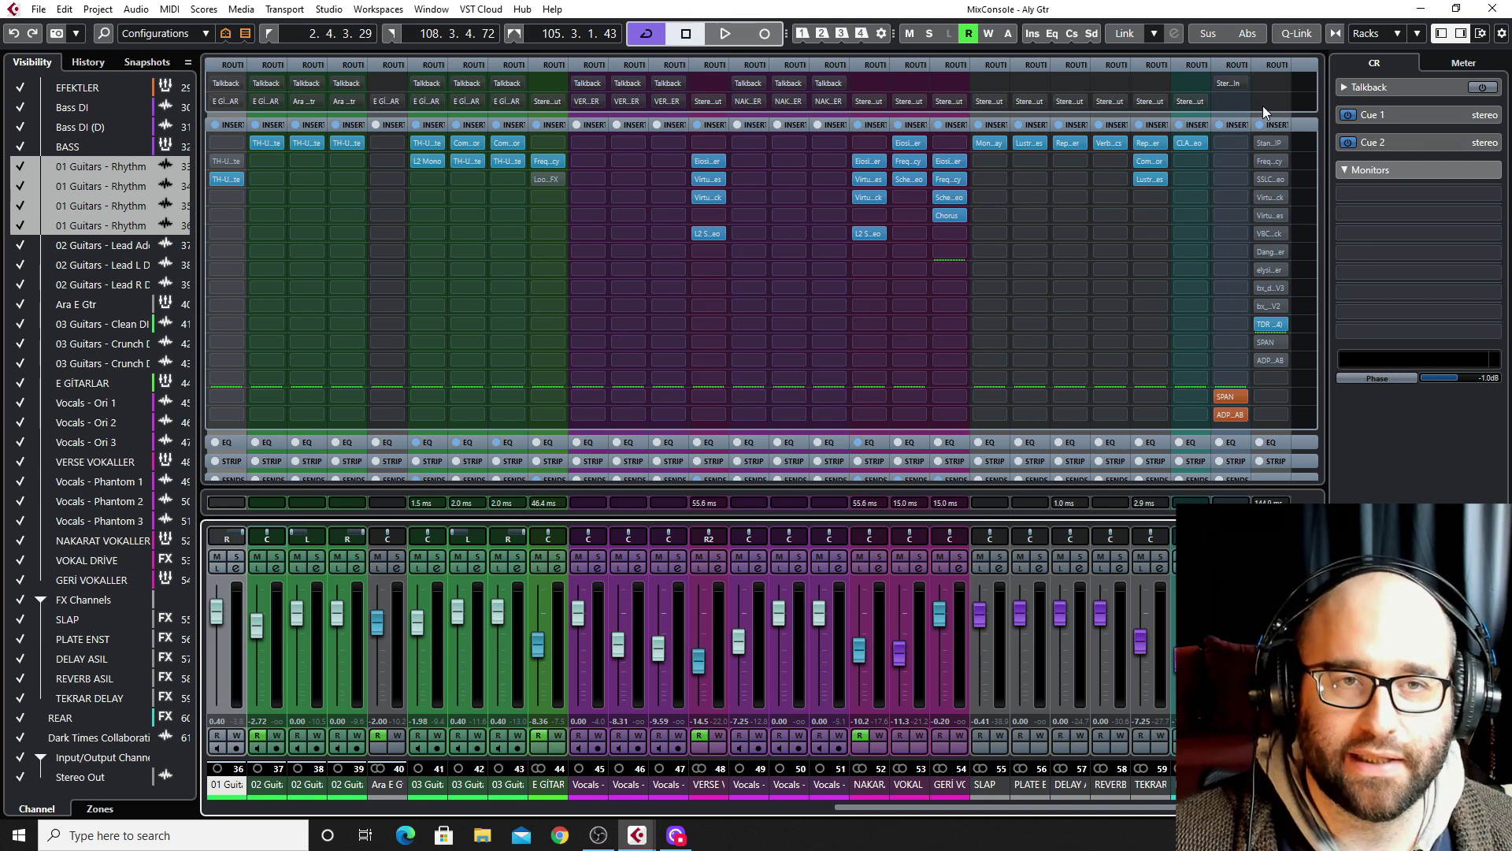
{"action": "key", "text": "space"}
{"action": "left_click", "coordinate": [1260, 143]}
{"action": "left_click", "coordinate": [1263, 160]}
{"action": "left_click", "coordinate": [1261, 178]}
{"action": "left_click", "coordinate": [1258, 198]}
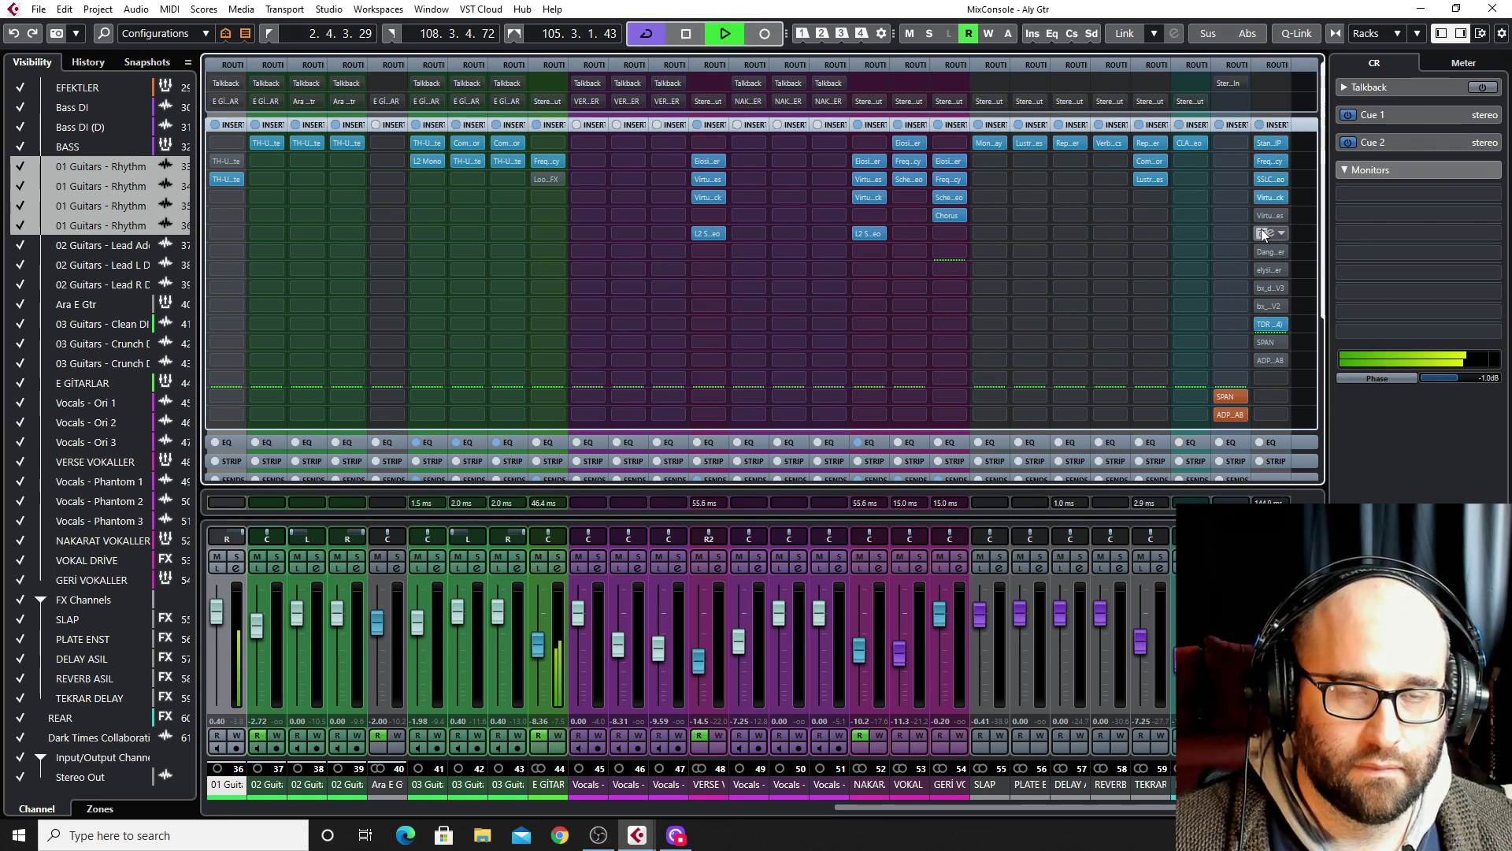
{"action": "left_click", "coordinate": [1260, 235]}
{"action": "left_click", "coordinate": [1262, 253]}
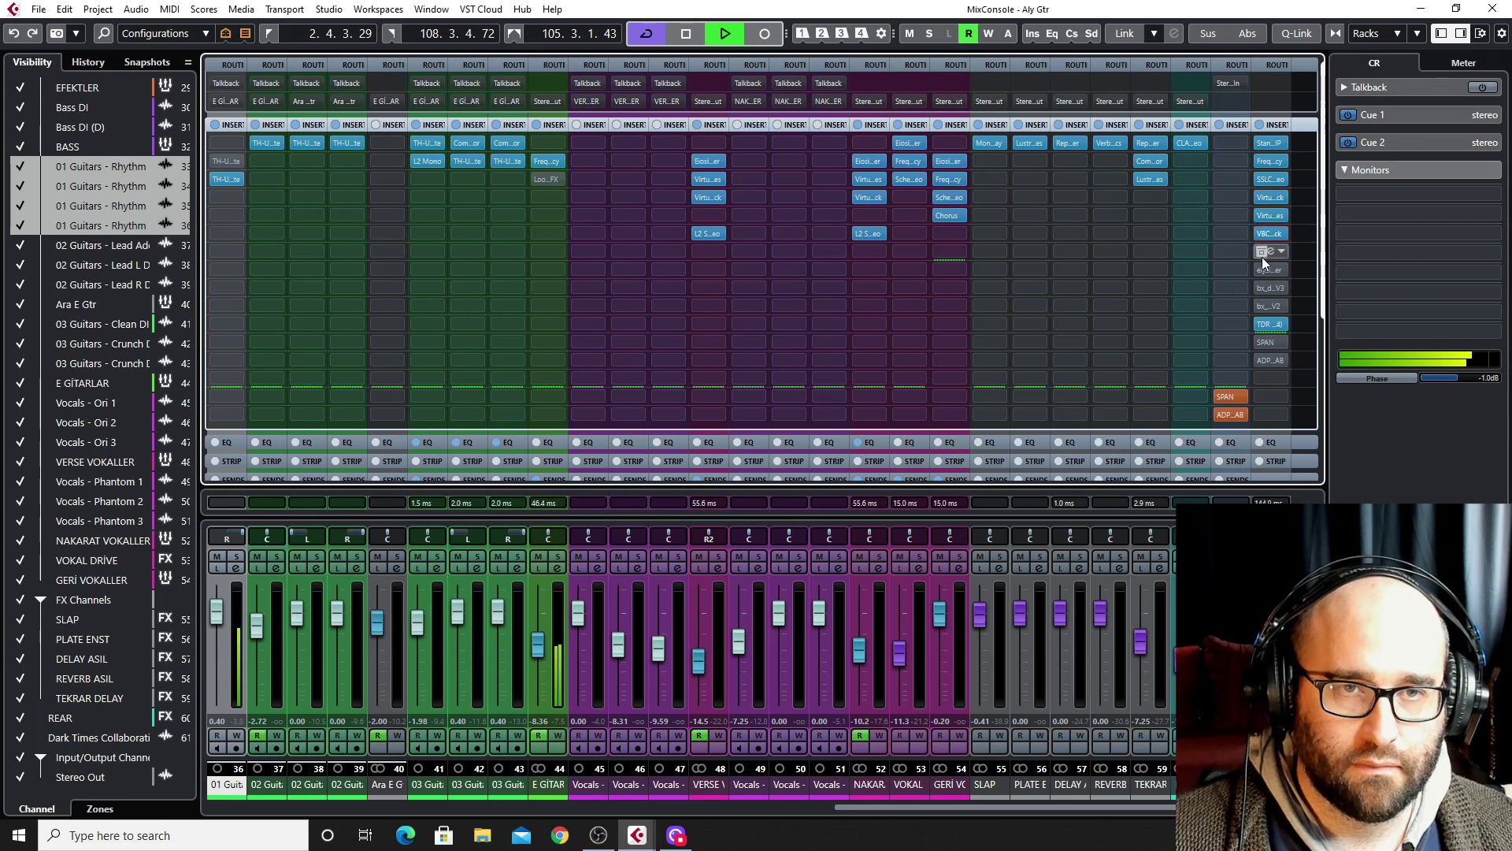
{"action": "left_click", "coordinate": [1261, 274]}
{"action": "left_click", "coordinate": [1260, 289]}
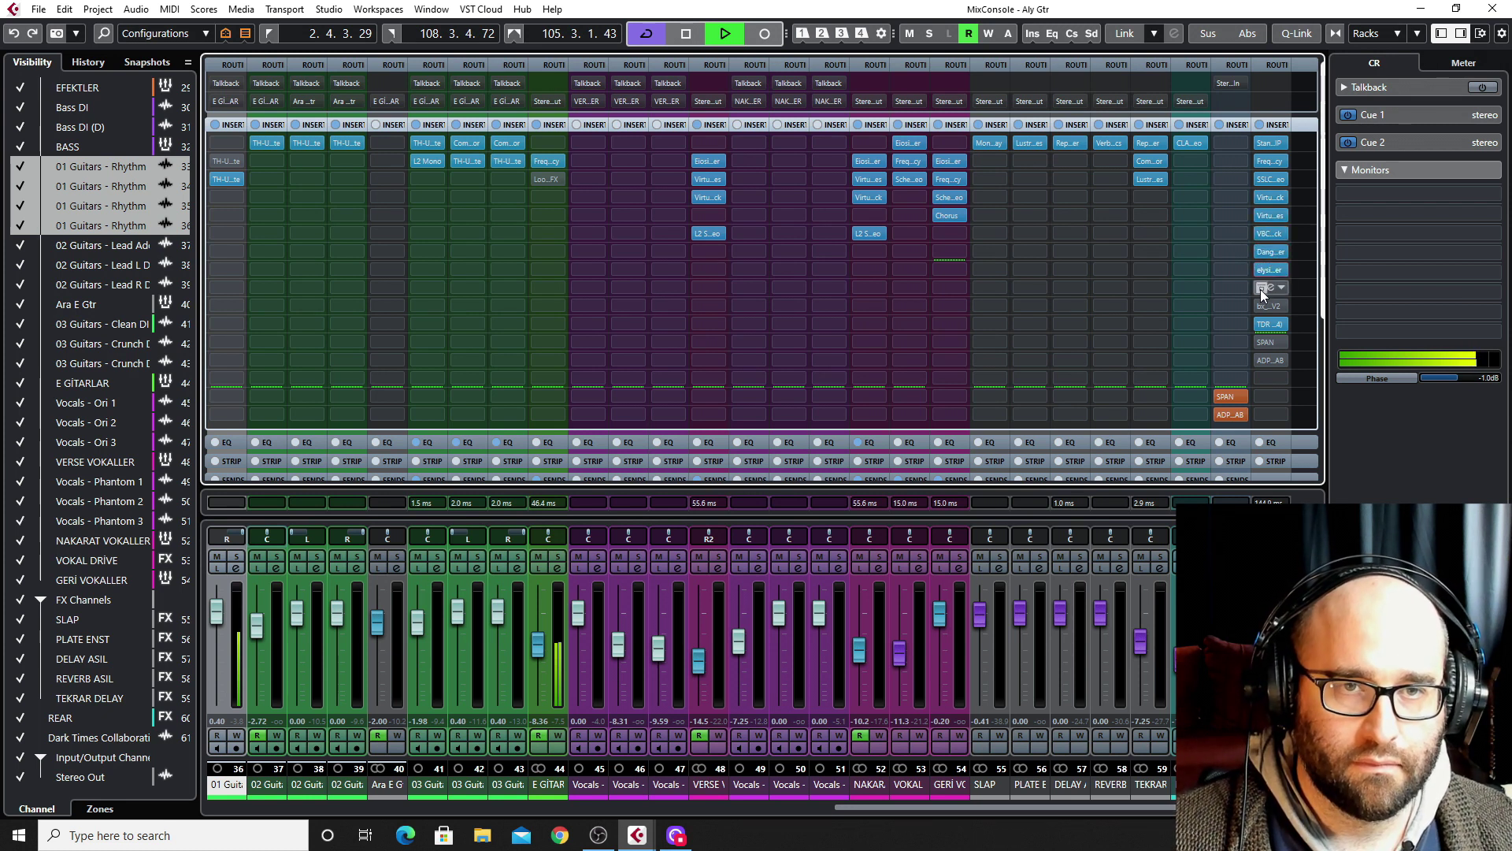
{"action": "left_click", "coordinate": [1260, 305]}
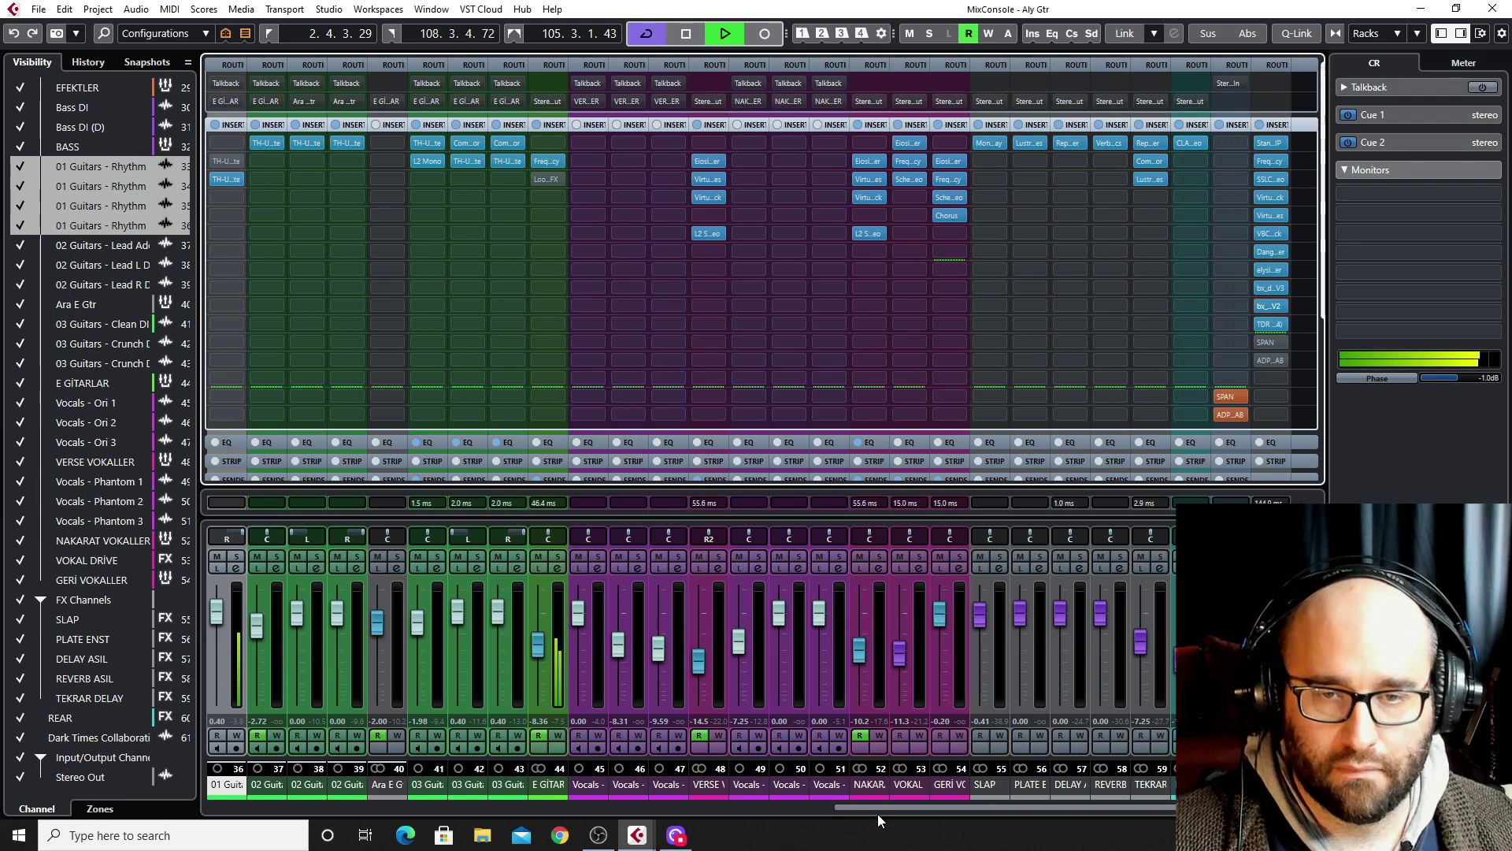
{"action": "left_click_drag", "start_coordinate": [876, 808], "coordinate": [670, 847]}
{"action": "mouse_move", "coordinate": [671, 845]}
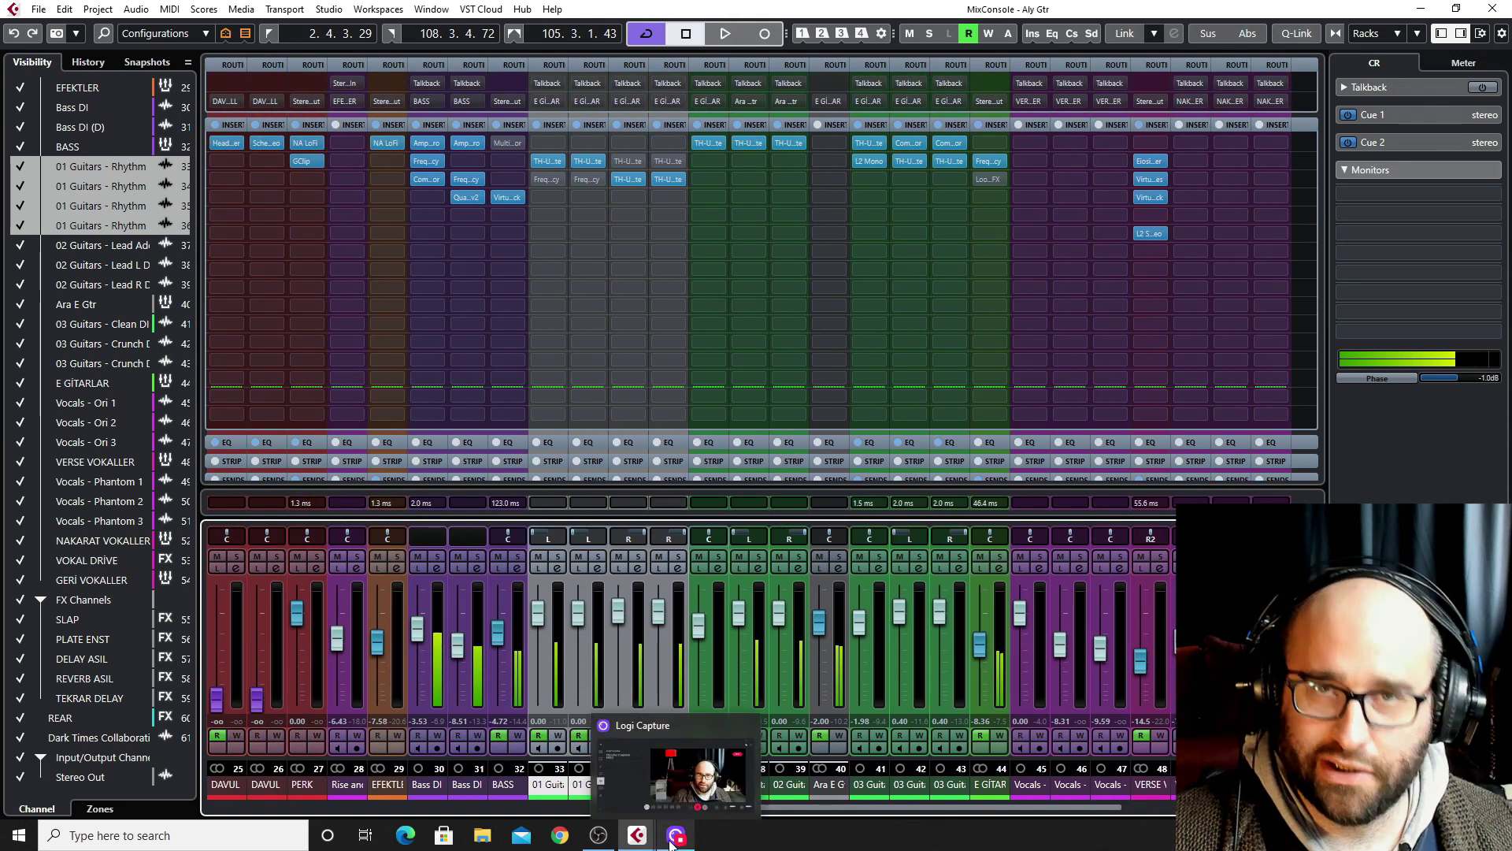